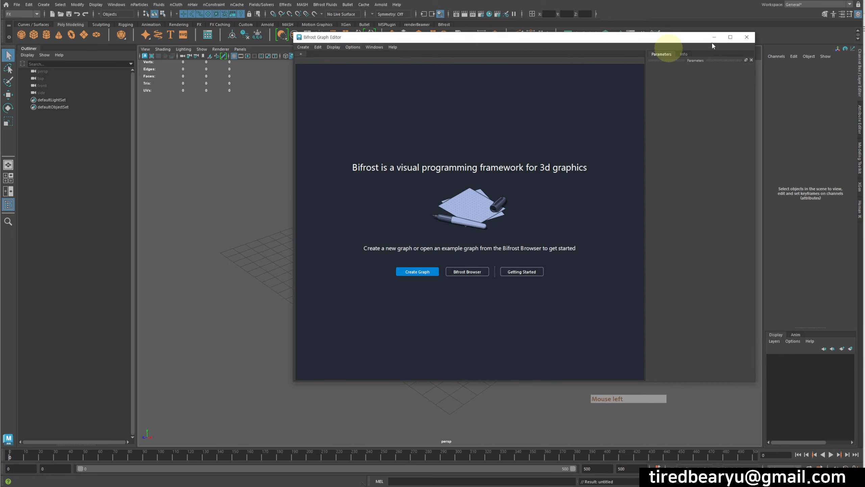
Reopen the Bifrost Graph Editor, place it beside the grid, and create a new Bifrost graph
click(740, 38)
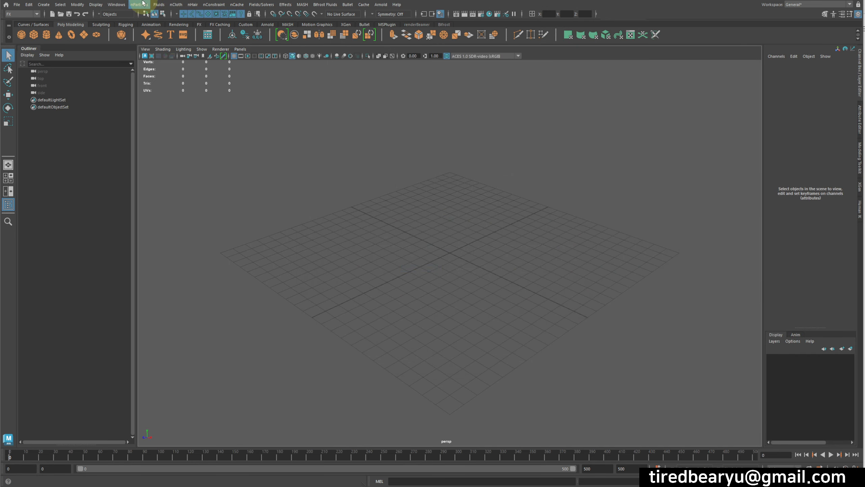
click(116, 5)
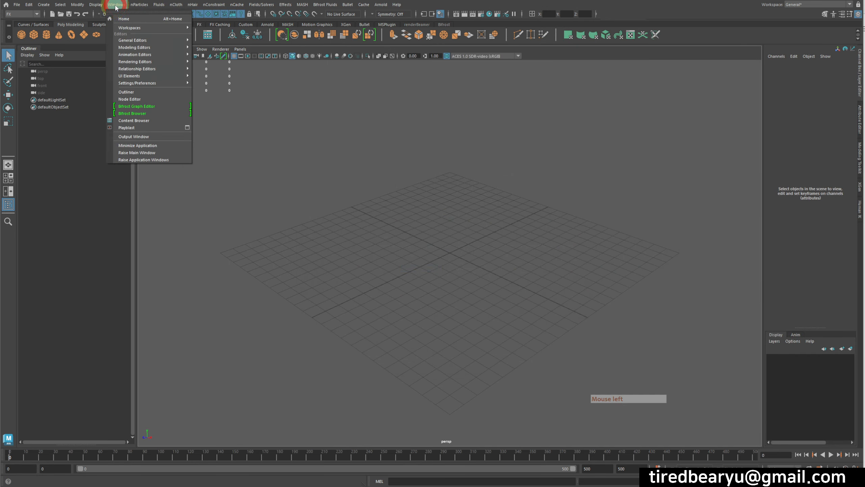
click(137, 106)
drag(392, 40, 616, 65)
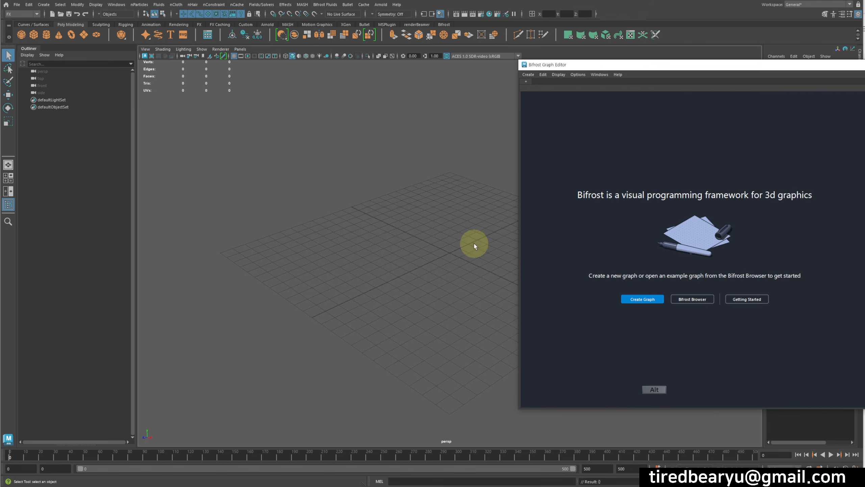
alt+right_drag(471, 245, 450, 245)
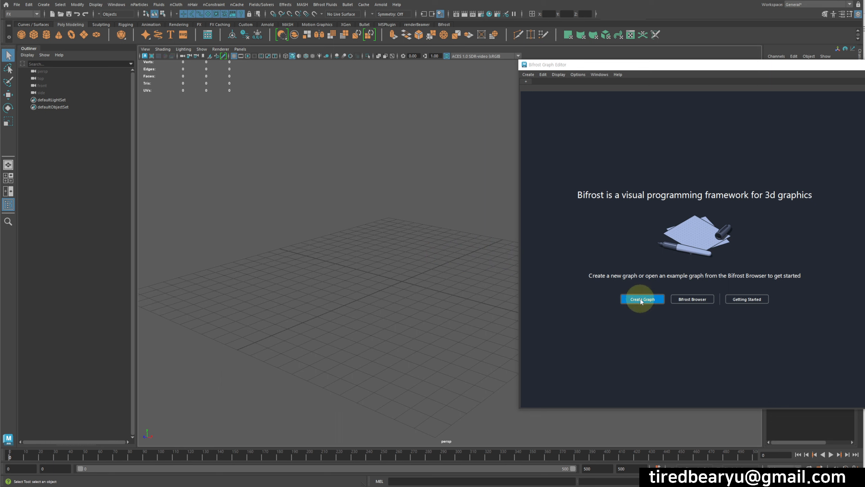
click(628, 300)
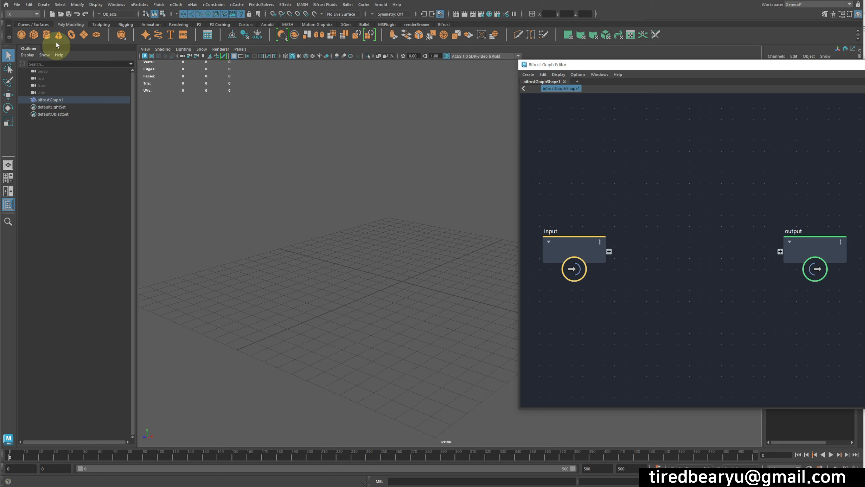
Create a polygon plane and scale it uniformly to about 16
middle_click(83, 35)
key(r)
alt+drag(251, 164, 369, 203)
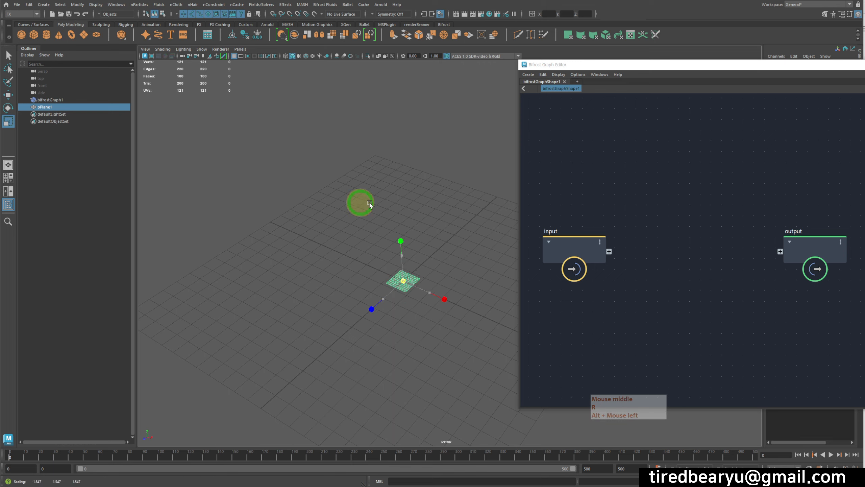
middle_drag(369, 202, 528, 206)
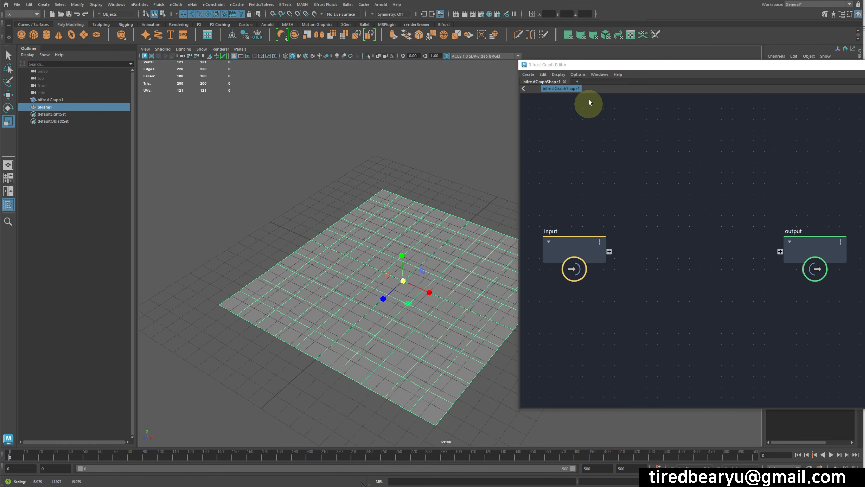
Arrange the graph editor window next to the plane and bring pPlane1 from the Outliner into the graph as a mesh input node
drag(592, 69, 675, 57)
alt+drag(559, 160, 588, 170)
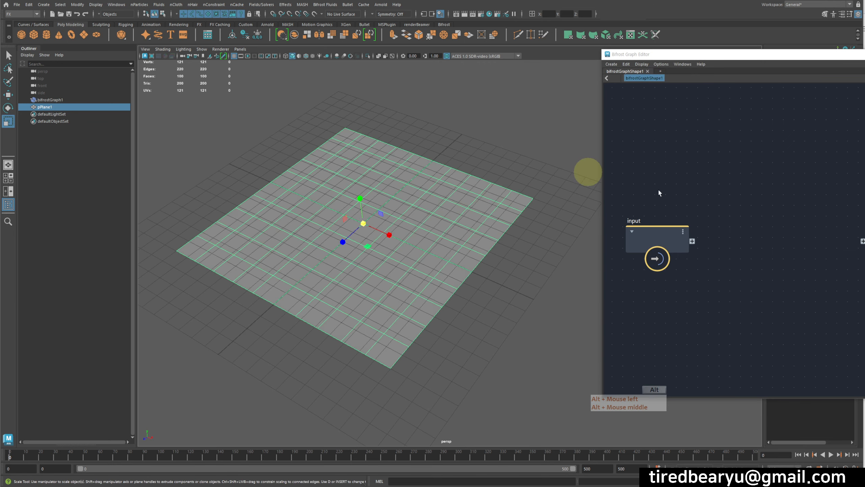
drag(714, 57, 444, 75)
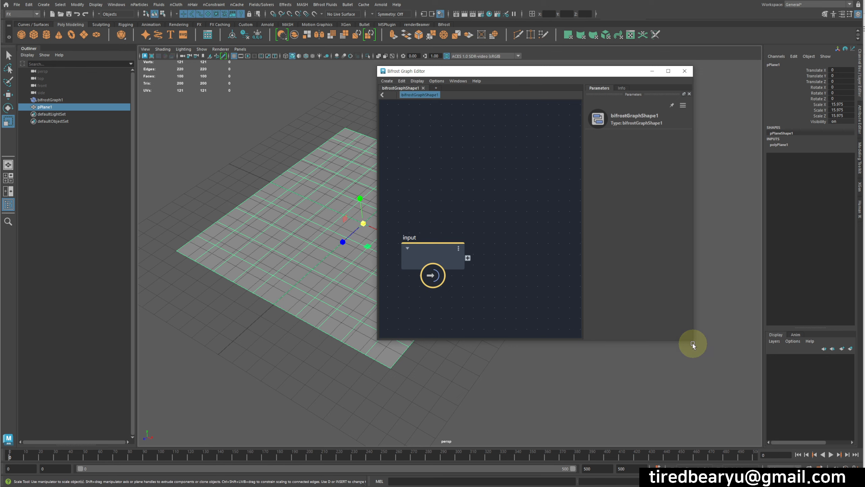
drag(693, 340, 748, 390)
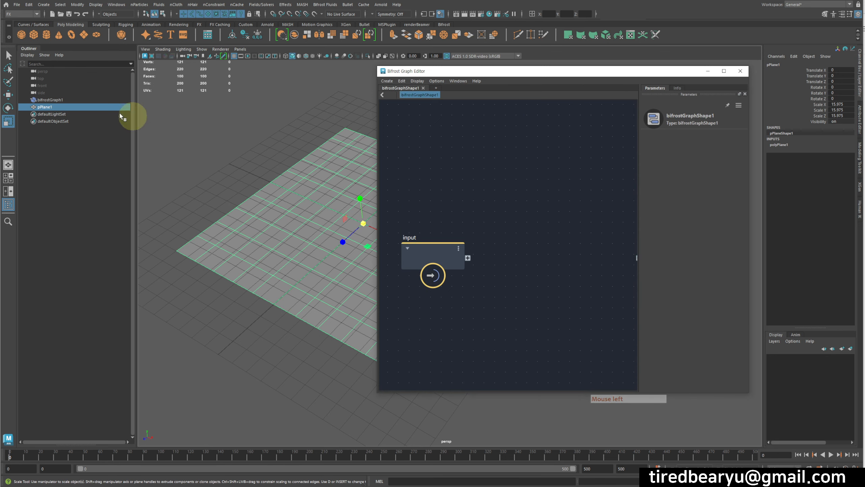
middle_drag(50, 106, 400, 186)
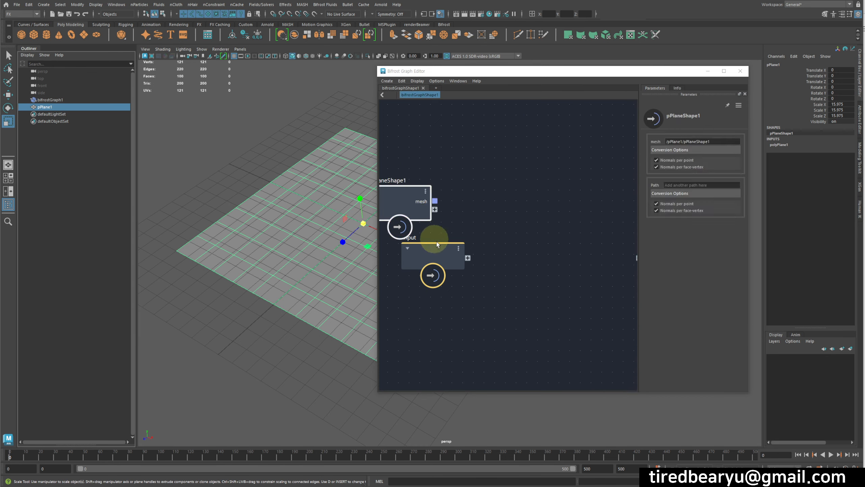
alt+middle_drag(512, 265, 537, 240)
click(518, 272)
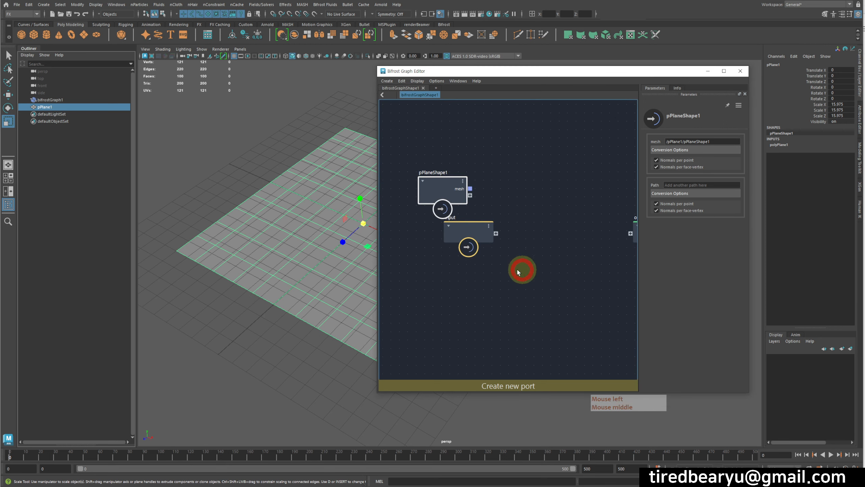
Separate the empty default input node from pPlaneShape1 and delete it from the graph
drag(468, 232, 446, 262)
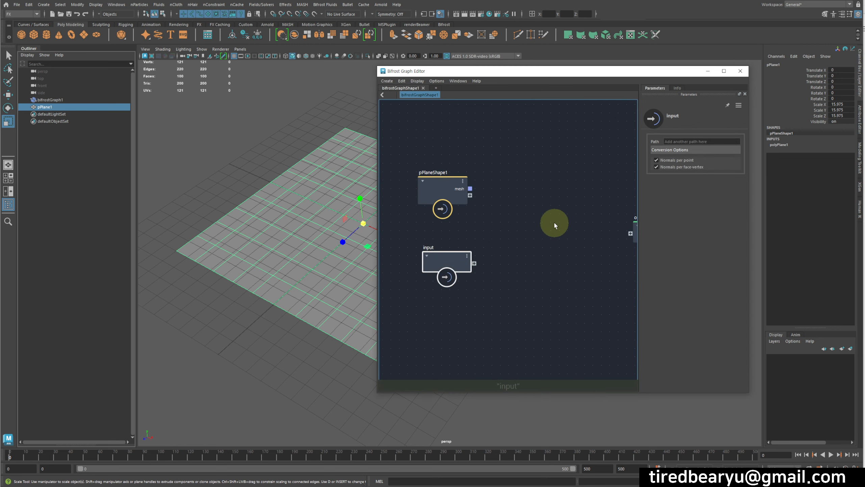
middle_drag(571, 227, 605, 234)
click(574, 252)
click(456, 255)
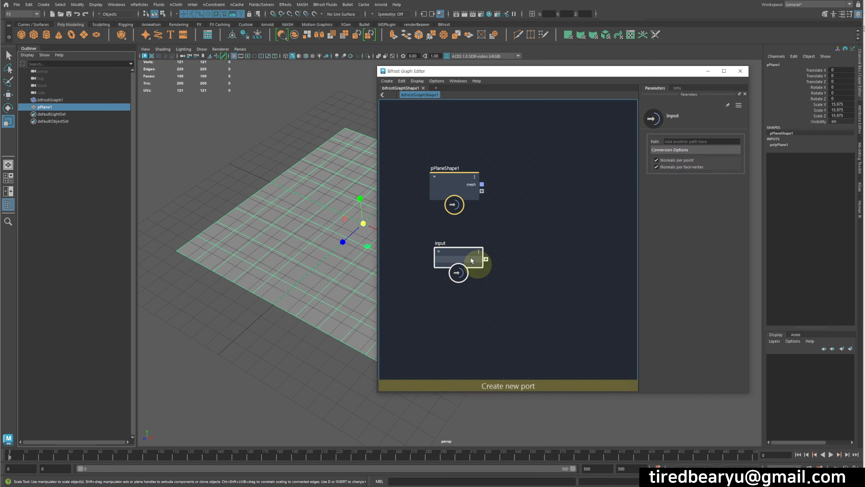
key(Delete)
middle_drag(523, 257, 512, 255)
Widen the graph editor, keep the plane visible beside it, and space the pPlaneShape1 and output nodes apart
click(440, 172)
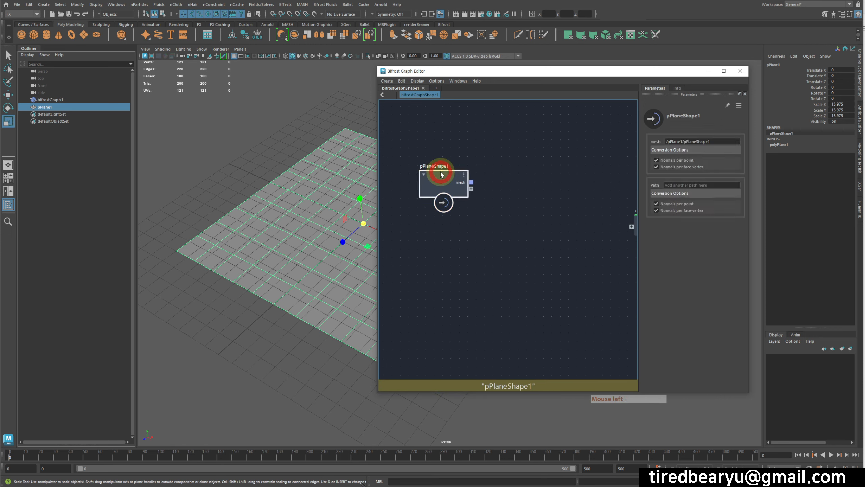
drag(441, 173, 411, 203)
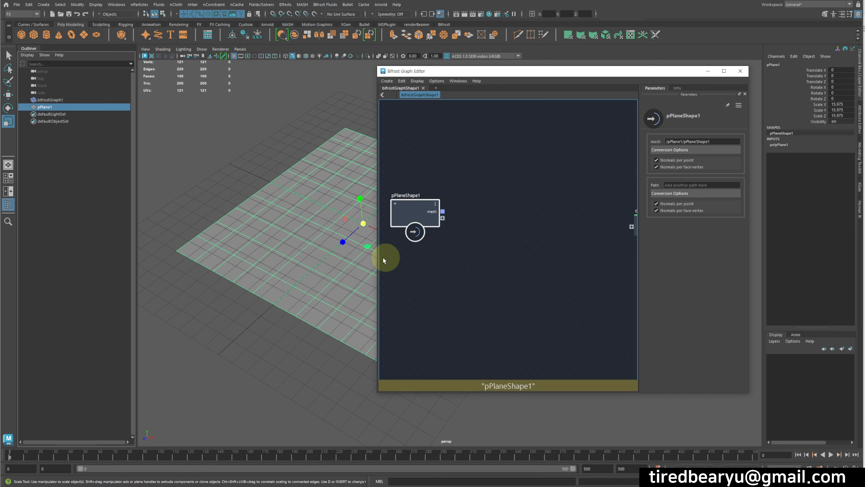
drag(379, 257, 331, 252)
alt+middle_drag(267, 195, 170, 189)
alt+drag(187, 188, 268, 146)
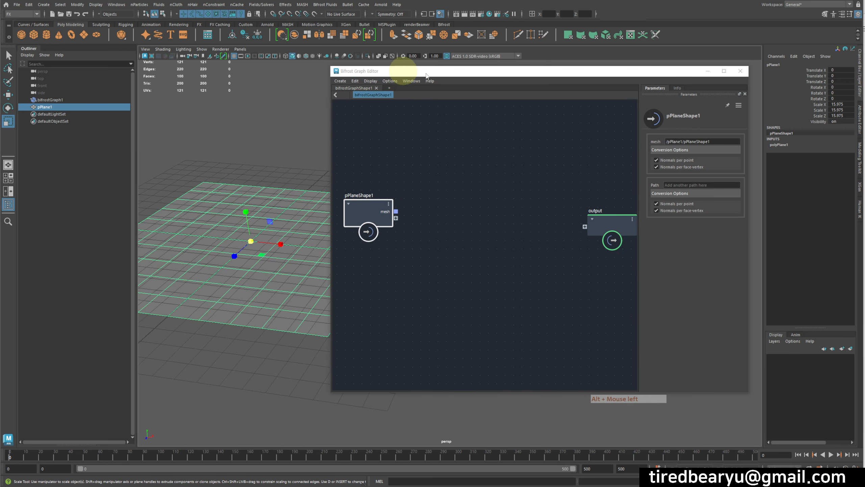
drag(439, 75, 608, 76)
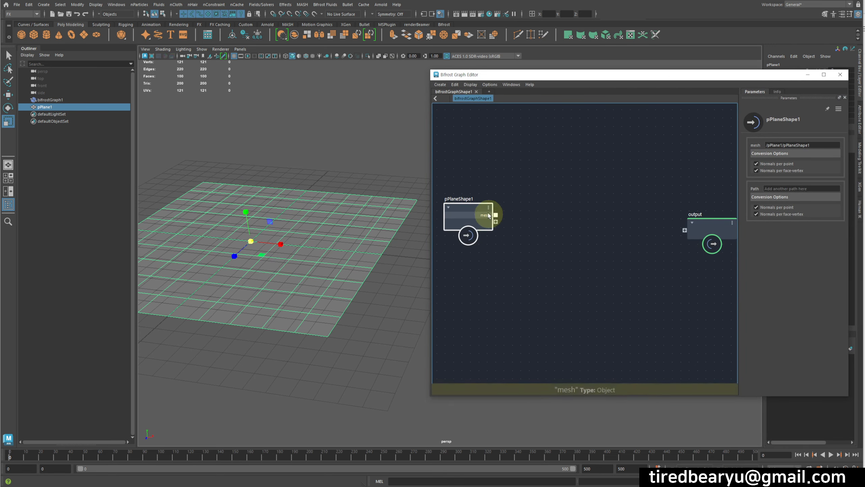
drag(472, 208, 382, 235)
click(660, 230)
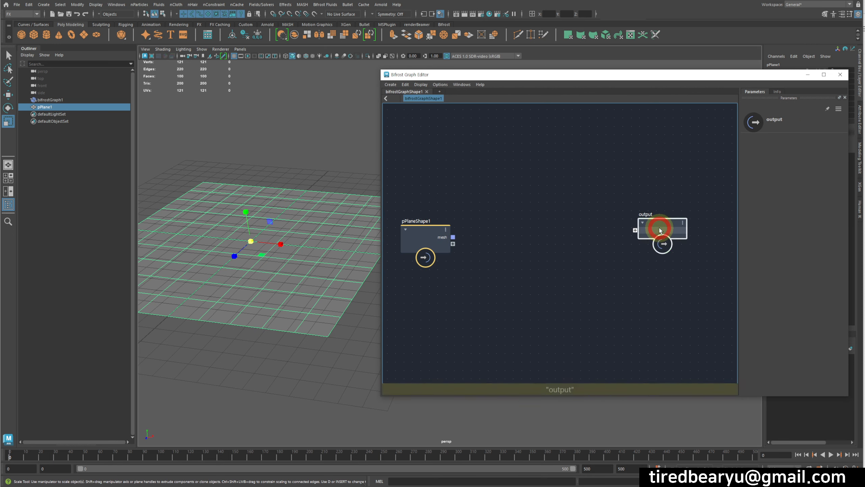
drag(660, 230, 682, 243)
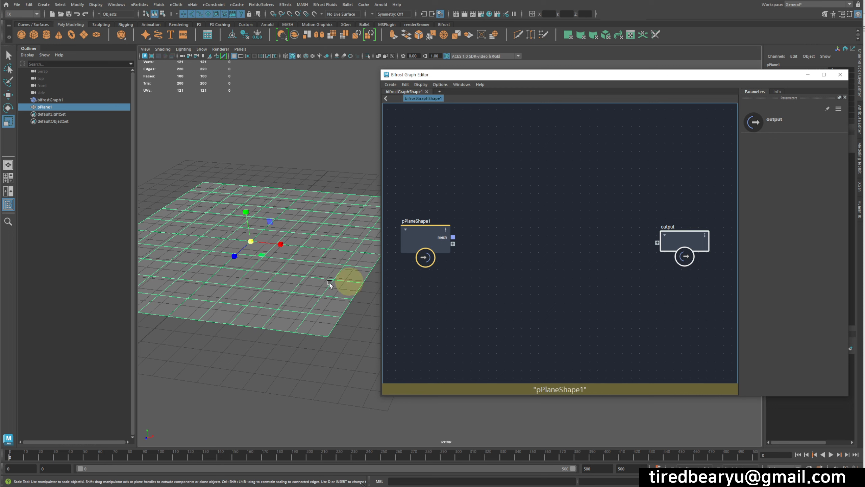
Open the node search in the empty graph area between pPlaneShape1 and output
alt+middle_drag(462, 240, 511, 245)
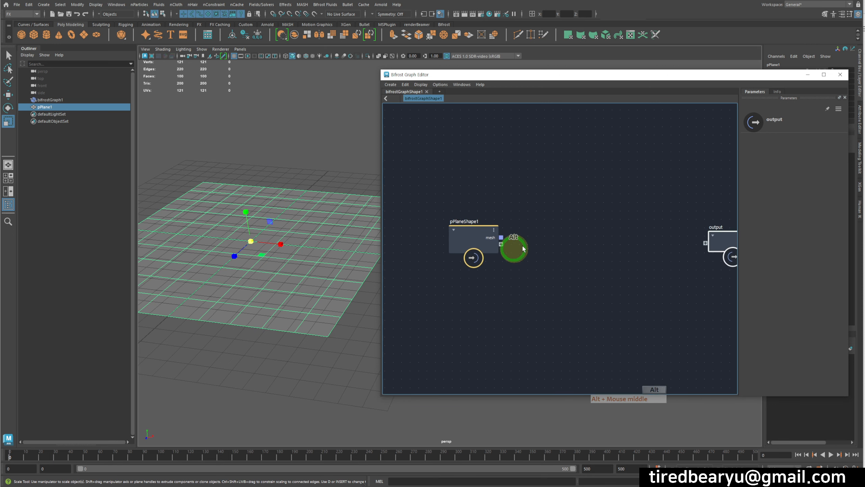
click(548, 221)
key(Tab)
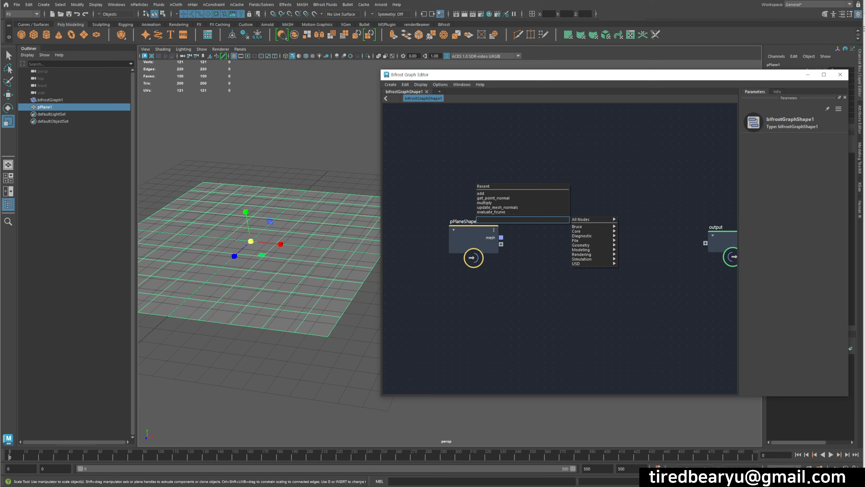
text(get_p)
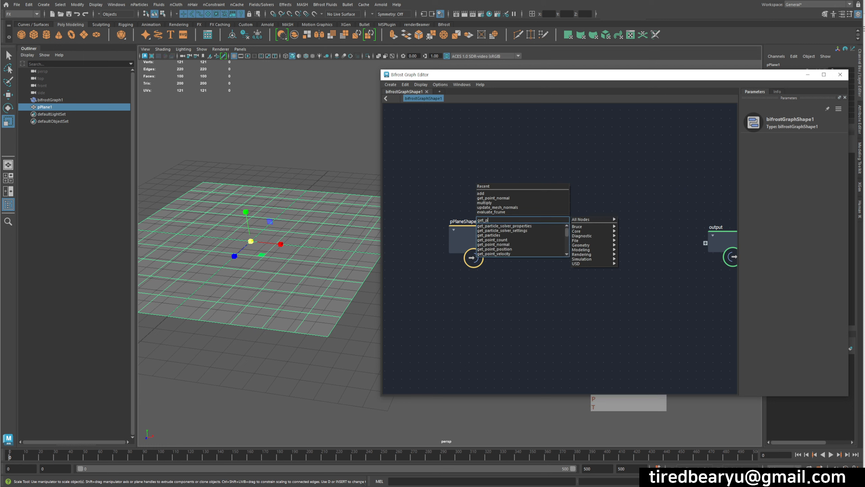
text(oint)
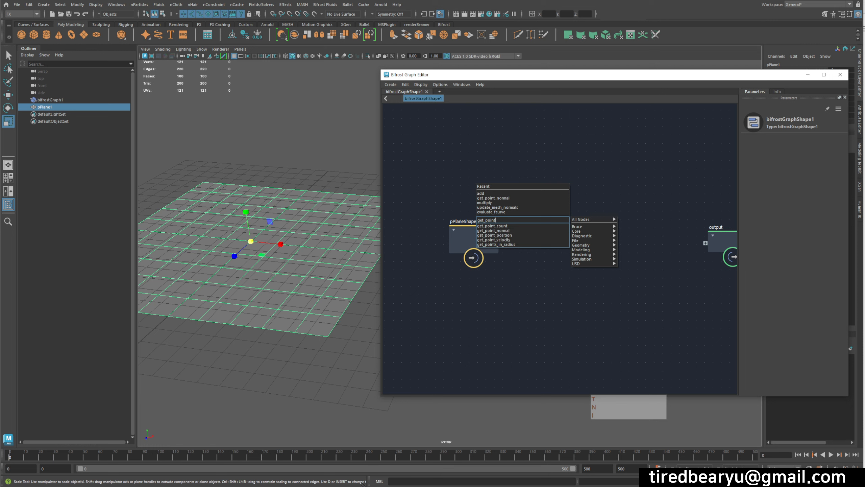
text(_posi)
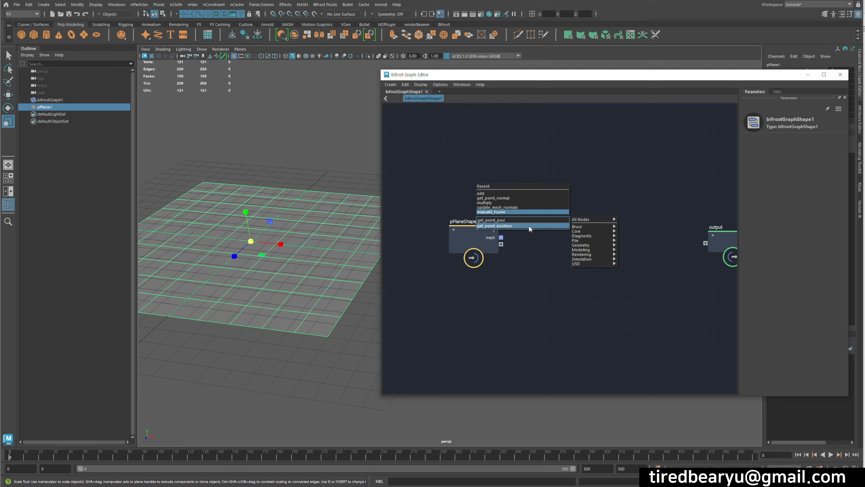
key(BackSpace)
key(BackSpace)
key(BackSpace)
key(BackSpace)
key(BackSpace)
key(BackSpace)
key(BackSpace)
key(BackSpace)
key(BackSpace)
key(BackSpace)
key(BackSpace)
key(BackSpace)
key(BackSpace)
key(BackSpace)
Search for "gpp", add a get_point_position node, and place it above and beyond pPlaneShape1
text(gp)
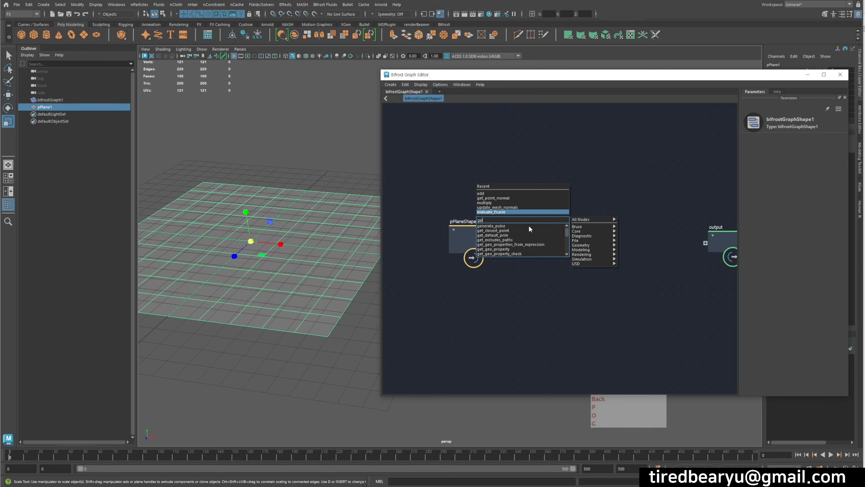
text(p)
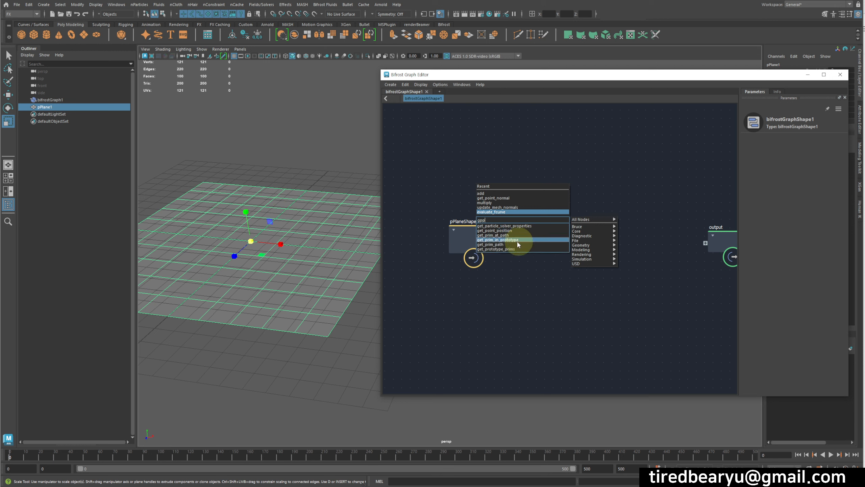
click(499, 230)
drag(546, 232, 561, 180)
click(561, 292)
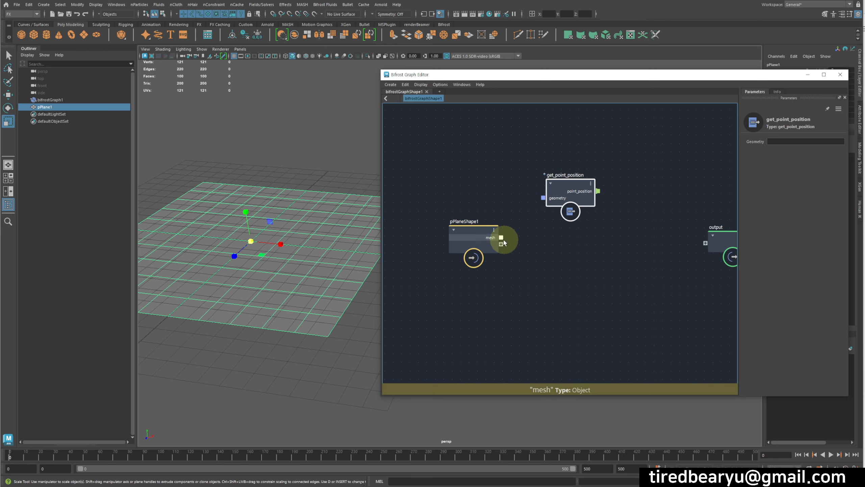
Connect the mesh output of pPlaneShape1 to the geometry input of get_point_position and move both nodes into a clearer layout
drag(503, 240, 567, 162)
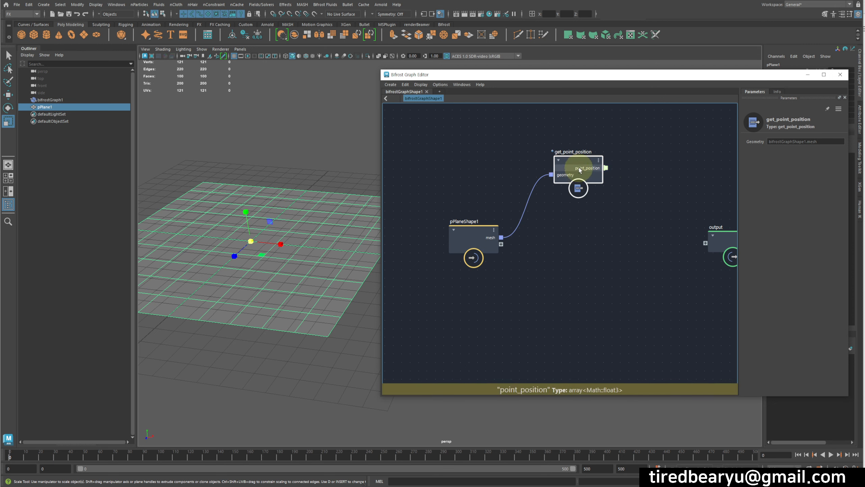
drag(577, 183, 573, 170)
click(478, 225)
drag(478, 224, 471, 218)
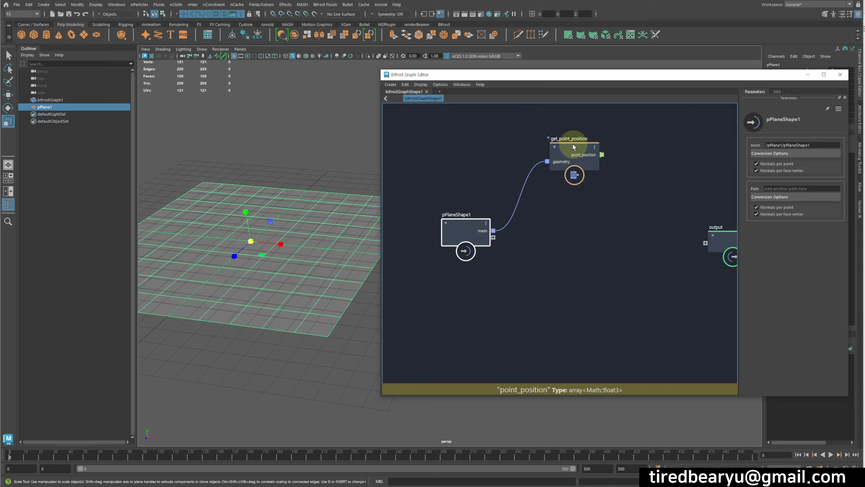
Spread the get_point_position, pPlaneShape1 and output nodes farther apart to free space in the middle of the graph
middle_drag(650, 216, 618, 203)
drag(686, 218, 725, 221)
click(630, 171)
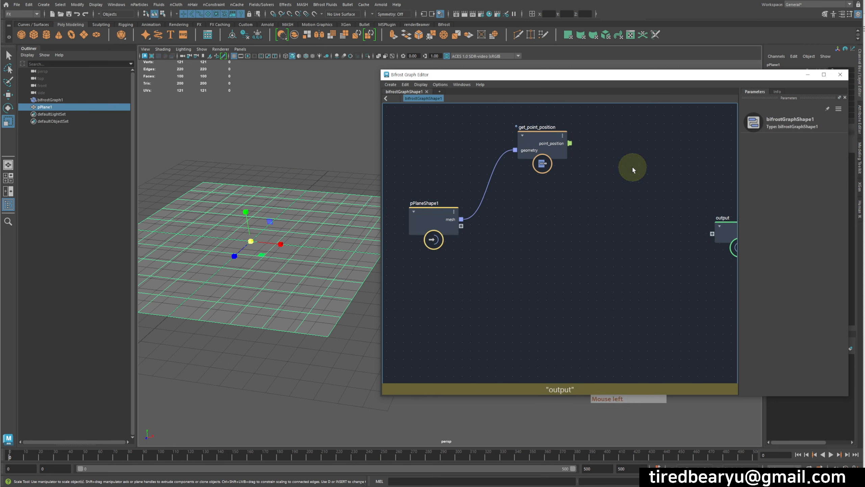
drag(551, 149, 538, 149)
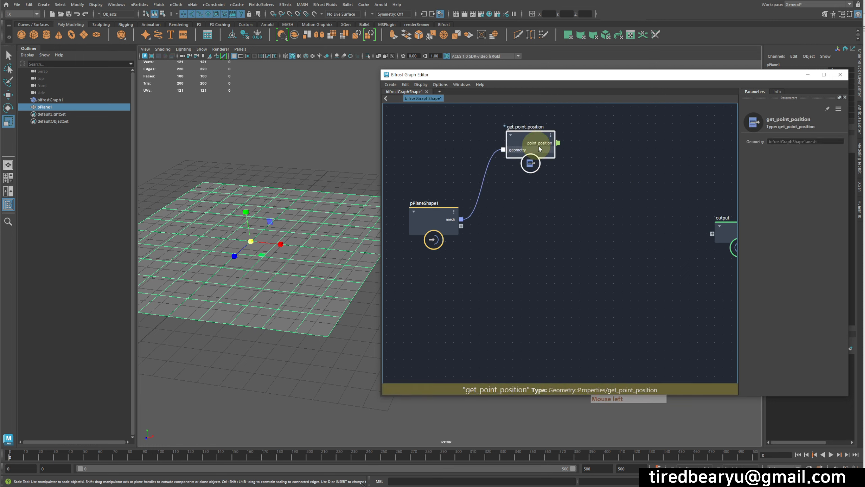
drag(429, 215, 417, 212)
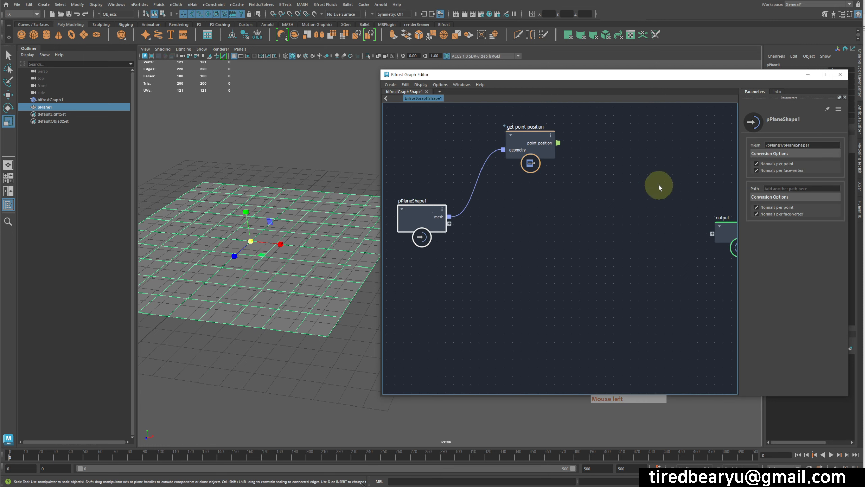
drag(531, 145, 510, 134)
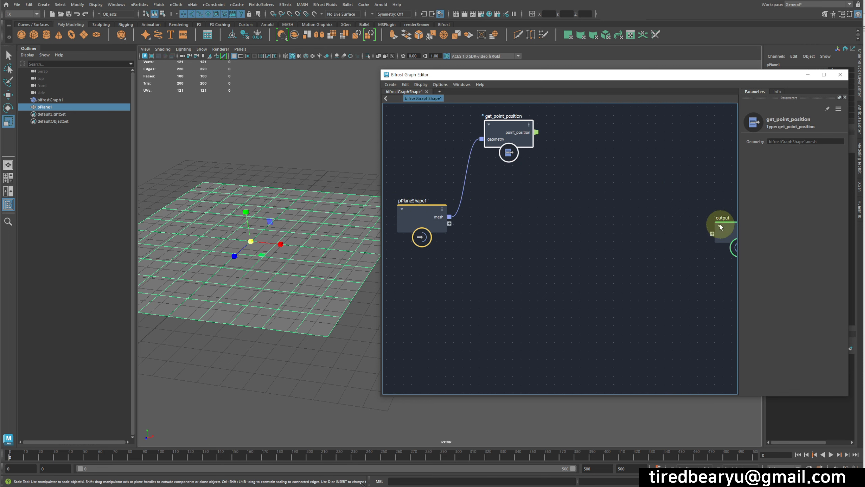
drag(723, 225, 729, 218)
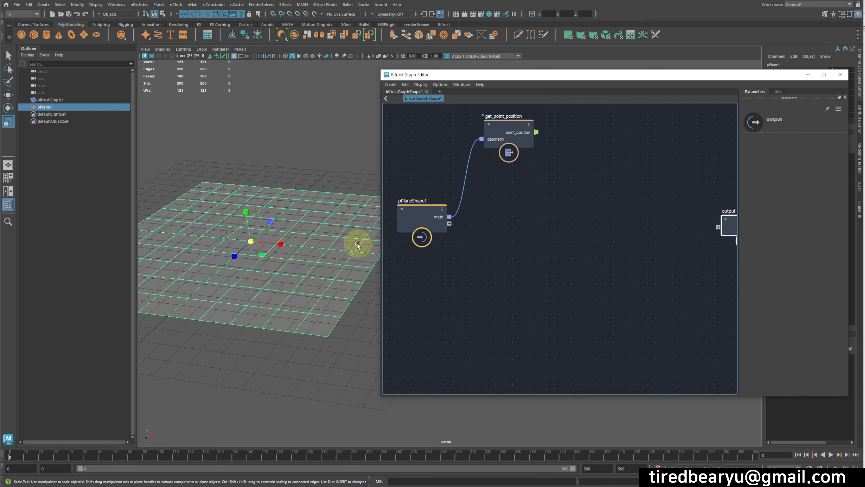
Search for "set_pos", add a set_point_position node, and place it between get_point_position and output
click(588, 184)
key(Tab)
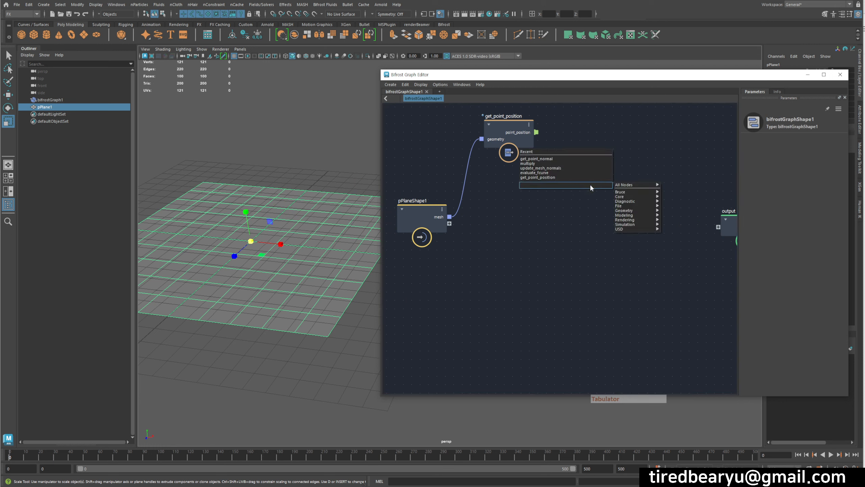
text(set_p)
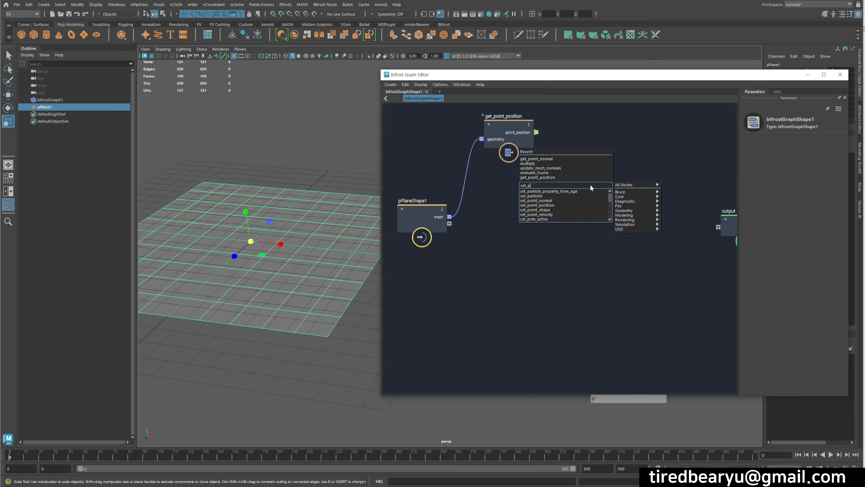
text(os)
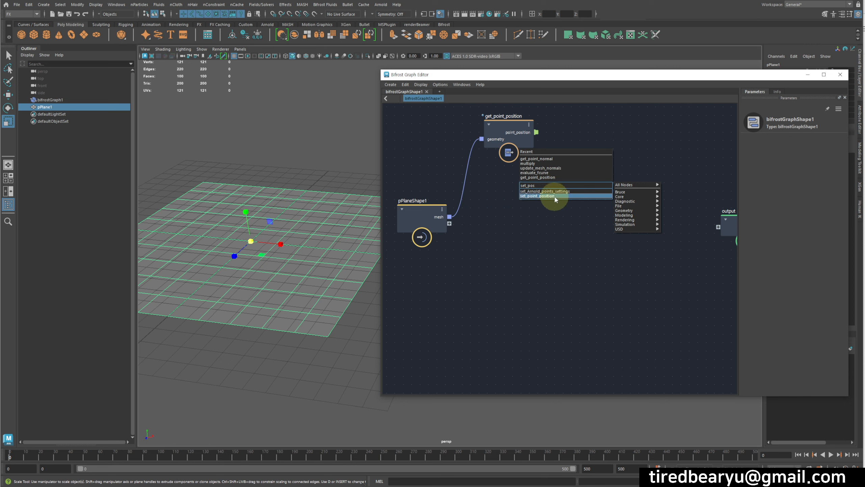
click(548, 196)
click(594, 189)
drag(597, 187, 621, 160)
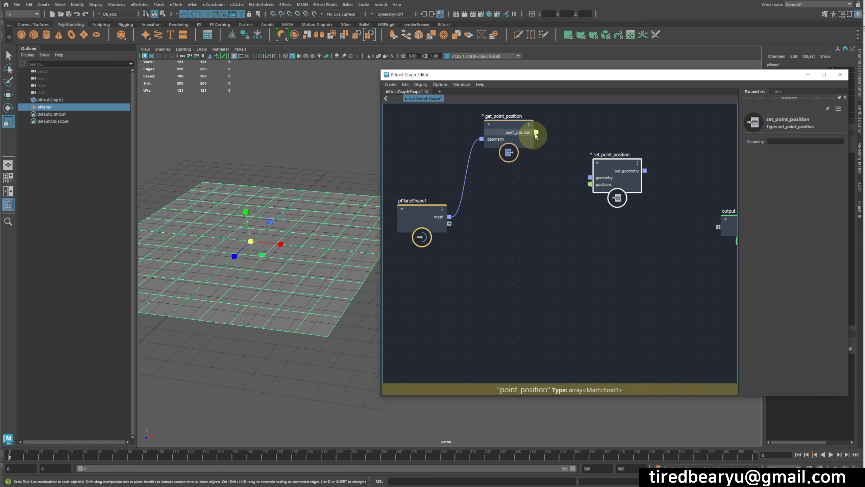
Wire set_point_position with point_position into positions, pPlaneShape1's mesh into geometry, and its out_geometry into output
drag(536, 132, 718, 227)
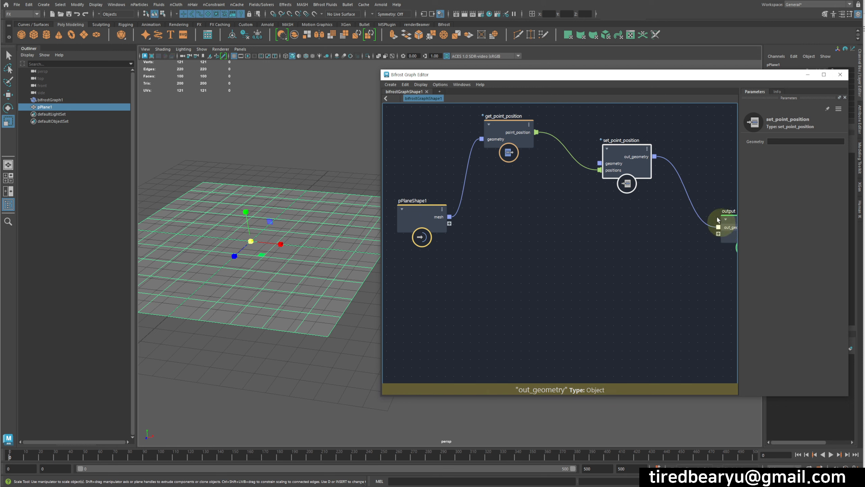
drag(630, 151, 648, 159)
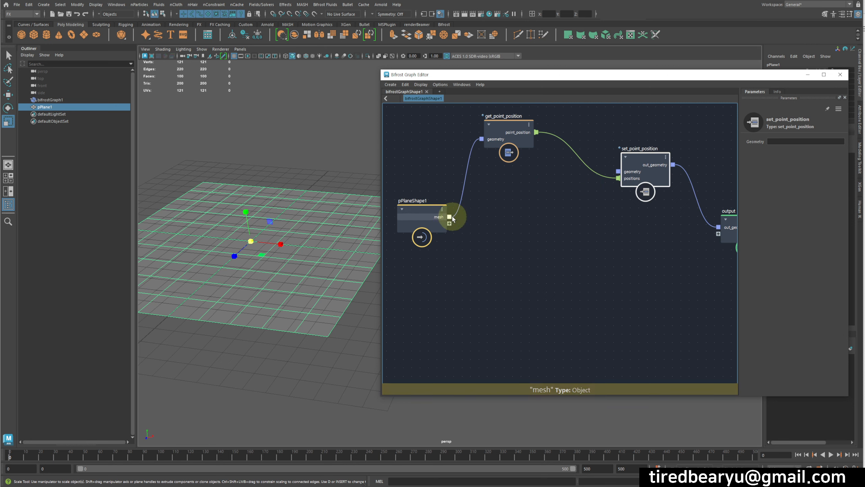
drag(450, 217, 618, 171)
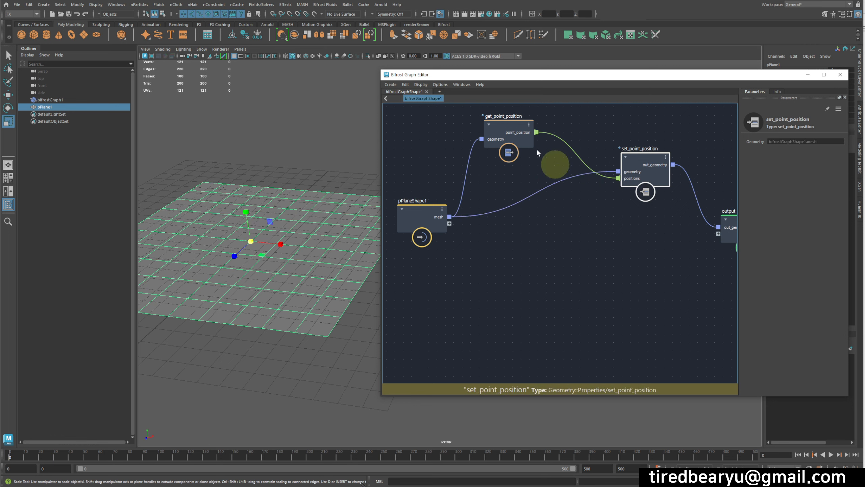
Lower get_point_position toward set_point_position and move pPlaneShape1 farther away from both
click(503, 124)
drag(504, 125, 513, 140)
drag(408, 211, 390, 195)
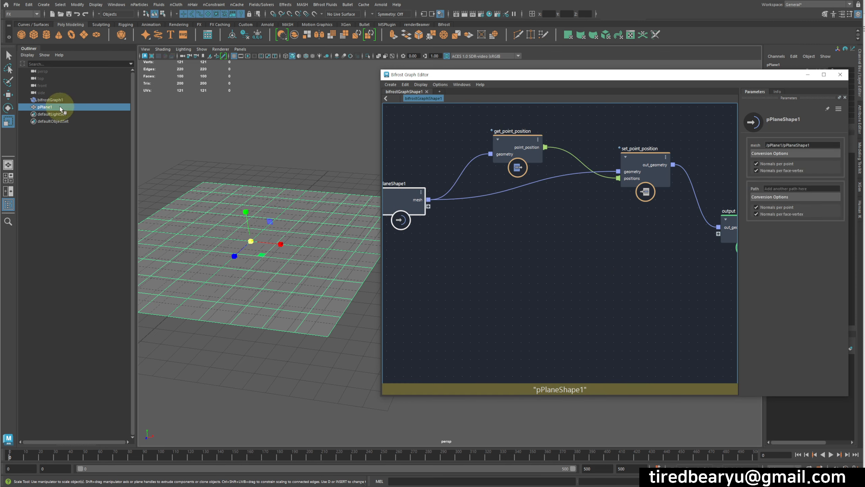
Hide the original pPlane1 in the scene and select bifrostGraph1 in the Outliner
click(59, 115)
click(59, 108)
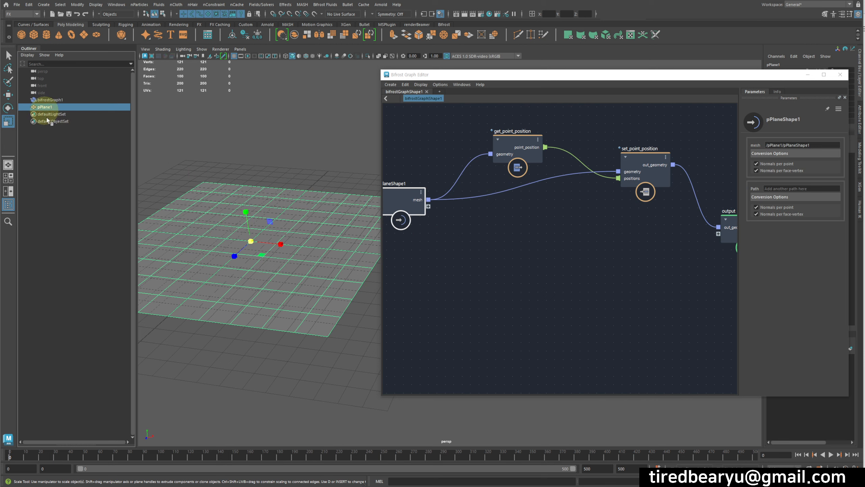
key(ctrl+h)
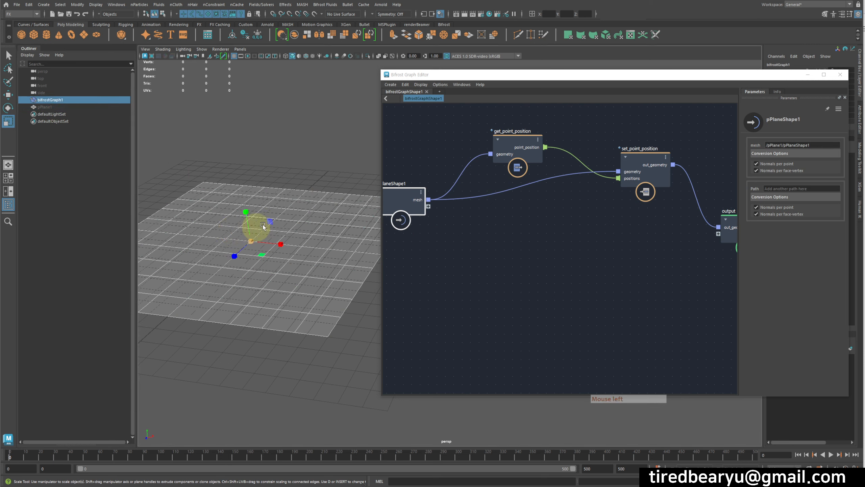
click(72, 93)
click(68, 100)
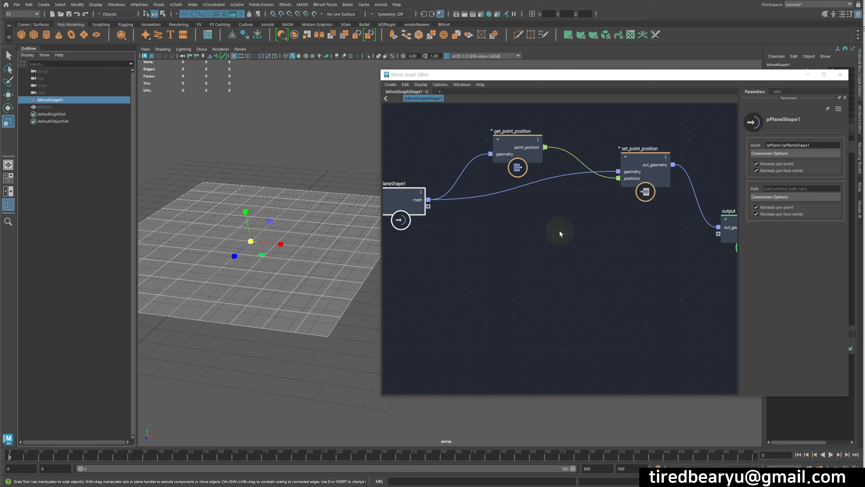
Add a watchpoint to the mesh connection into get_point_position and examine its property table, shifting nearby nodes for visibility
drag(524, 131, 514, 113)
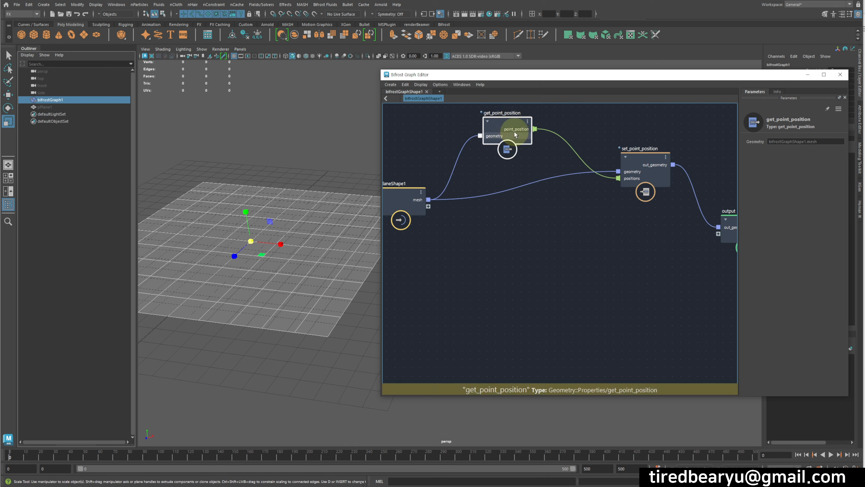
drag(515, 133, 543, 142)
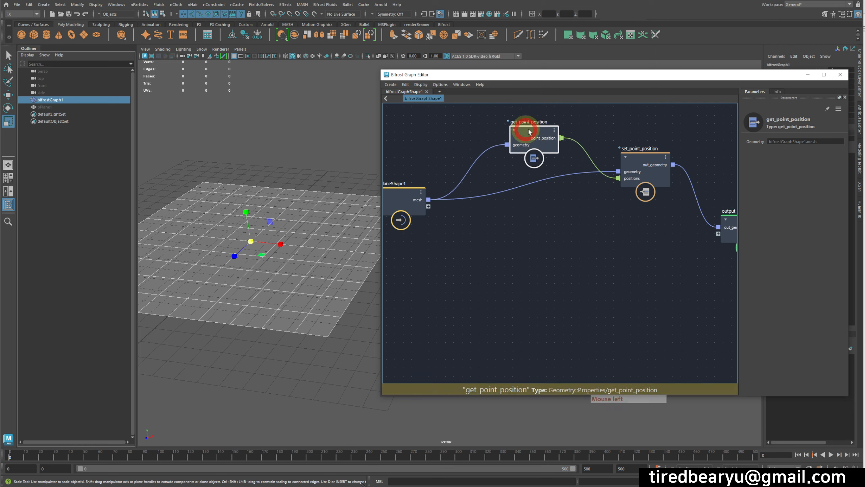
right_click(473, 167)
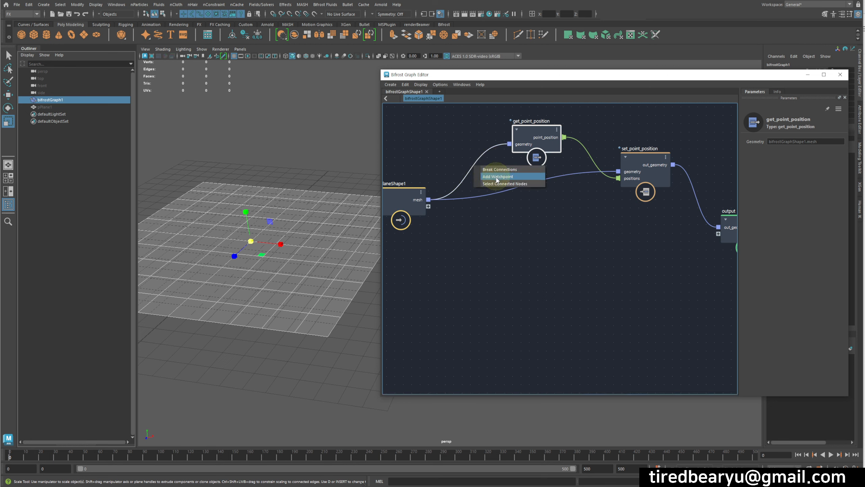
click(516, 177)
mouse_move(465, 171)
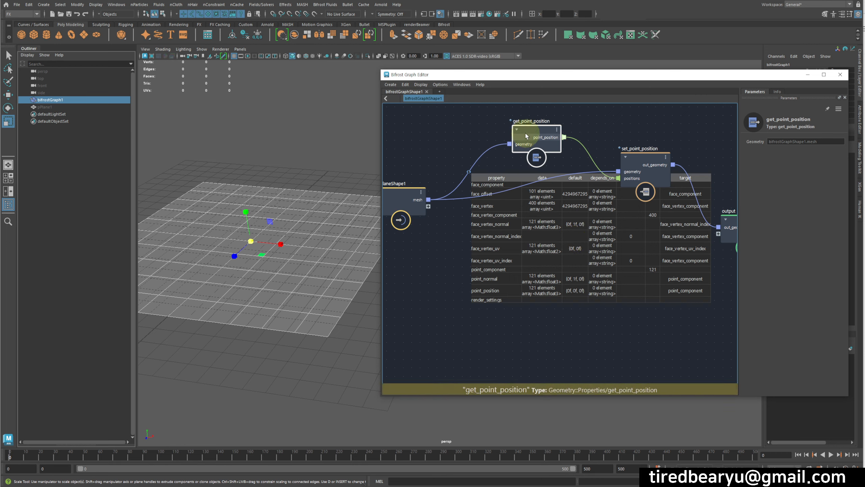
drag(402, 194, 382, 215)
click(398, 189)
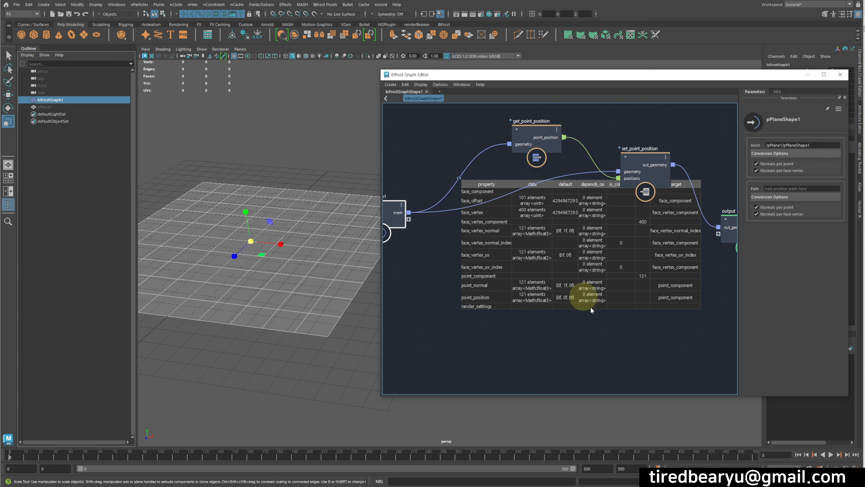
Add a watchpoint to the point_position to positions connection and reposition both point position nodes to read its data
right_click(589, 154)
click(609, 166)
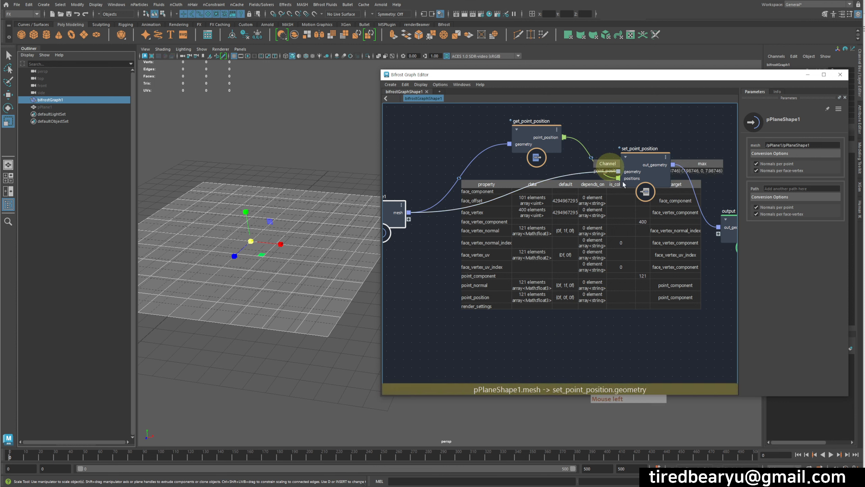
drag(652, 162, 656, 113)
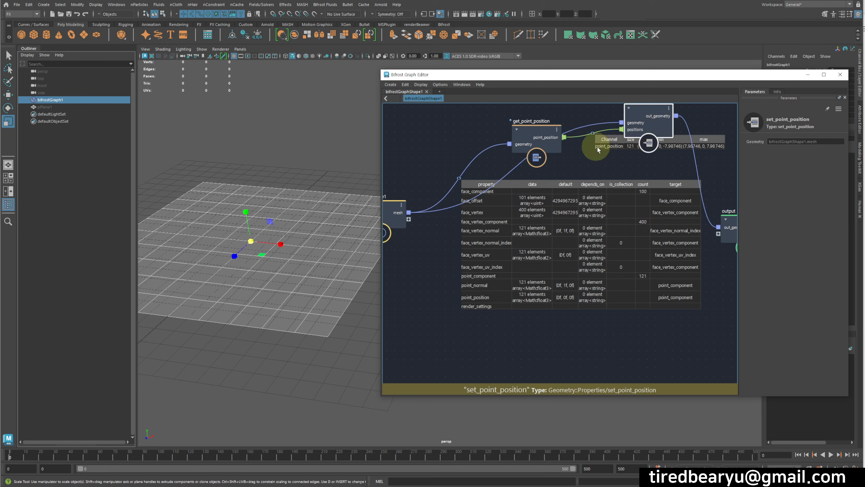
drag(534, 137, 499, 158)
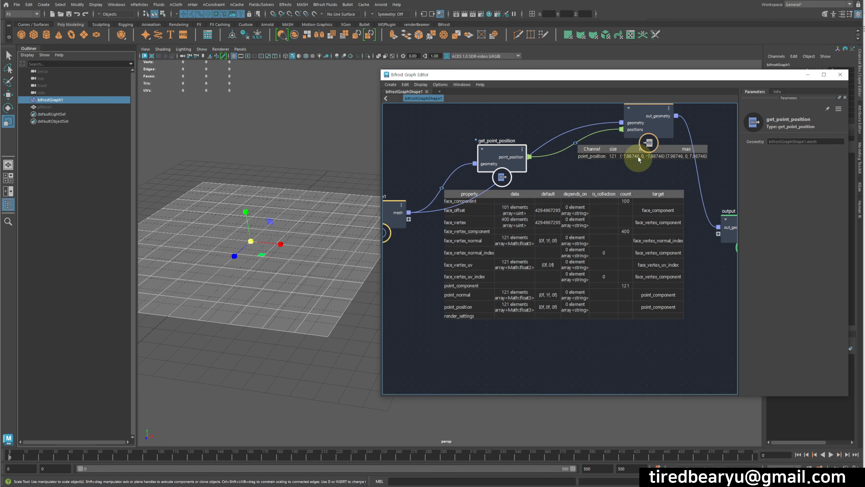
drag(641, 122, 637, 111)
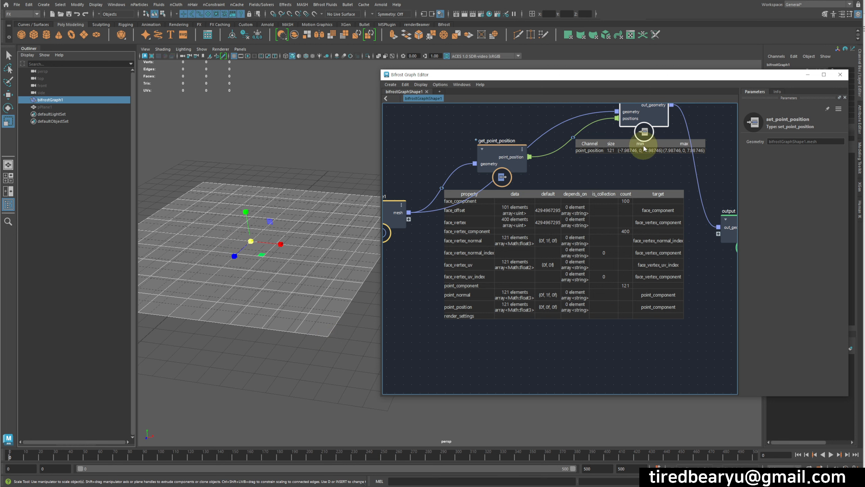
middle_drag(642, 159, 643, 185)
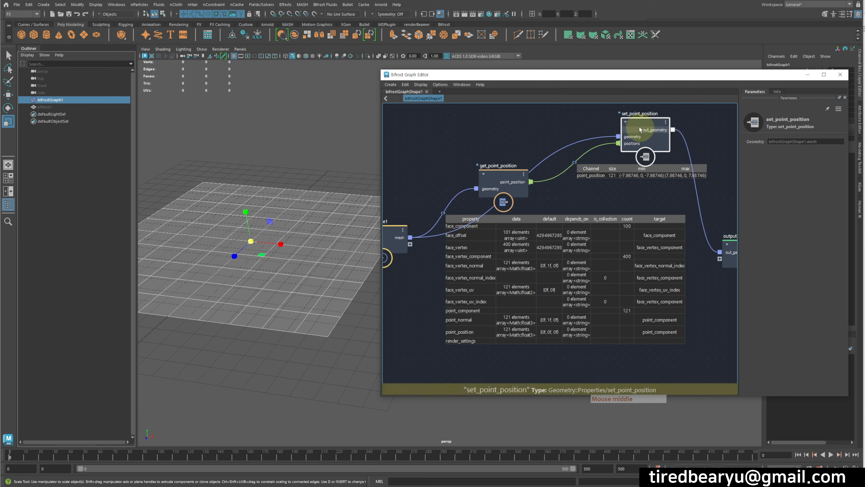
mouse_move(640, 128)
mouse_down()
mouse_move(656, 115)
mouse_move(662, 130)
mouse_move(637, 127)
mouse_up()
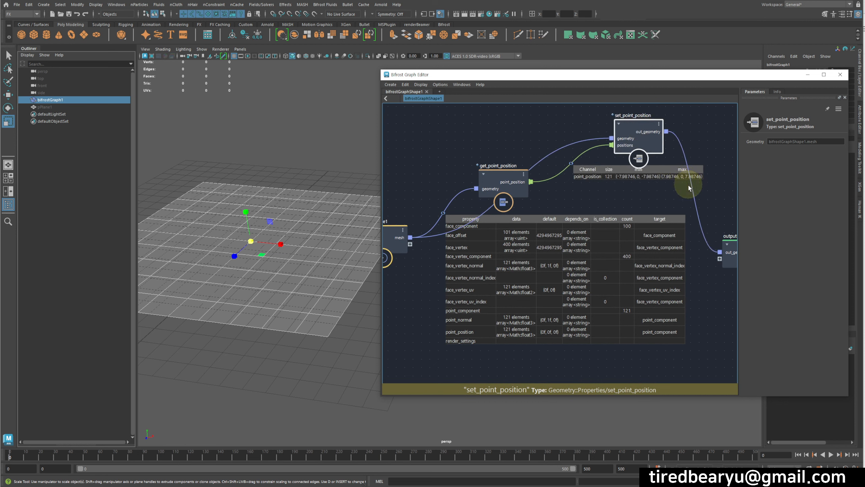
Add a watchpoint to the out_geometry connection into output and compare its property table with the input mesh's table
right_click(689, 186)
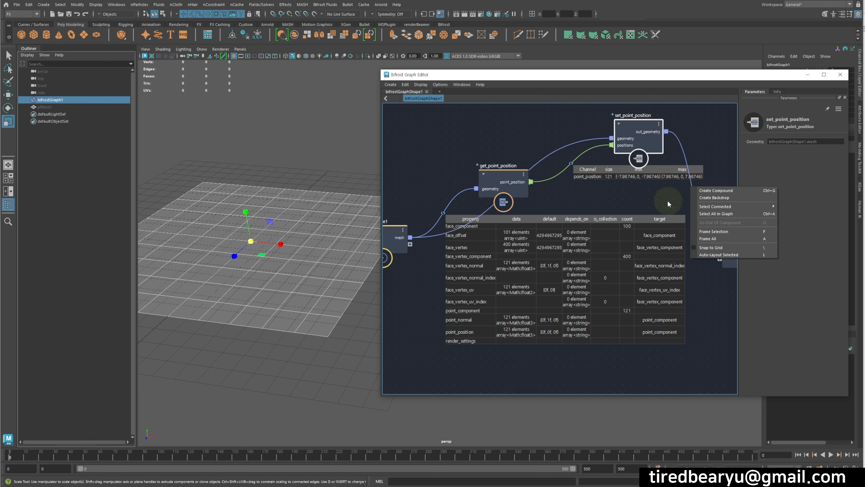
click(691, 193)
right_click(695, 195)
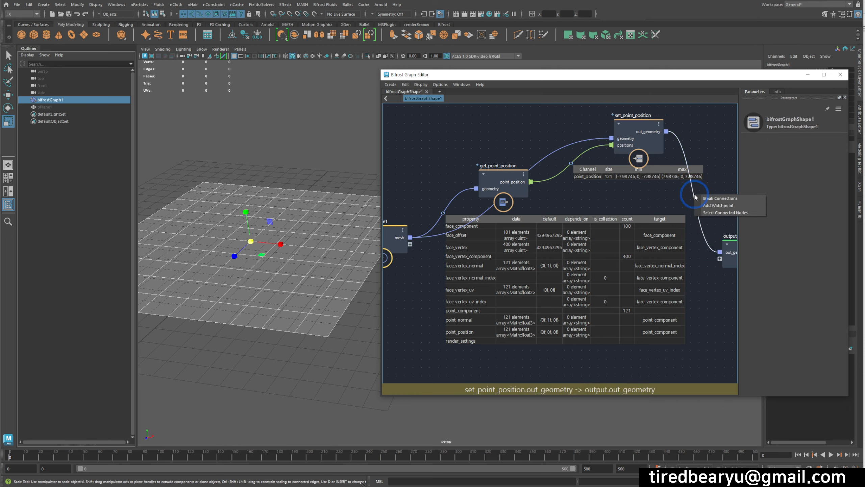
click(732, 205)
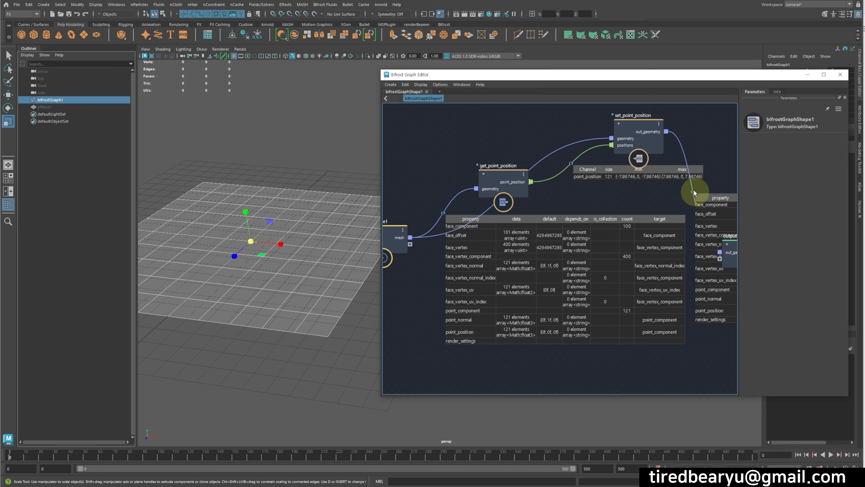
middle_drag(653, 195, 609, 220)
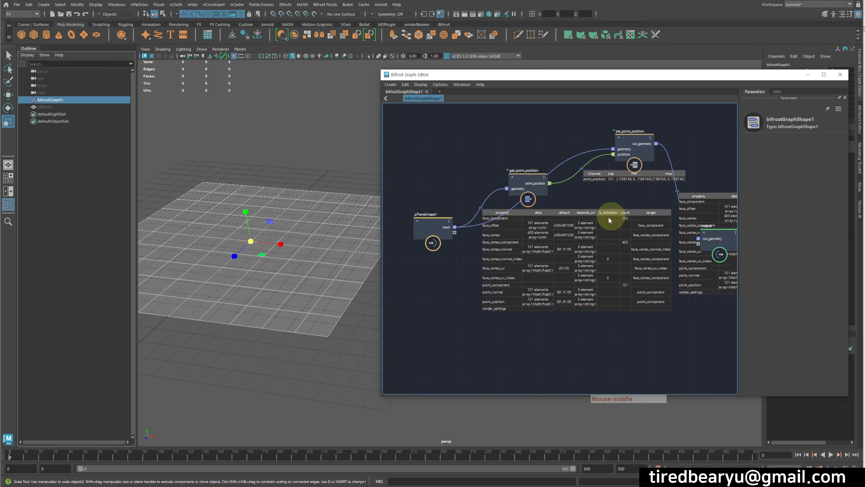
drag(434, 221, 424, 213)
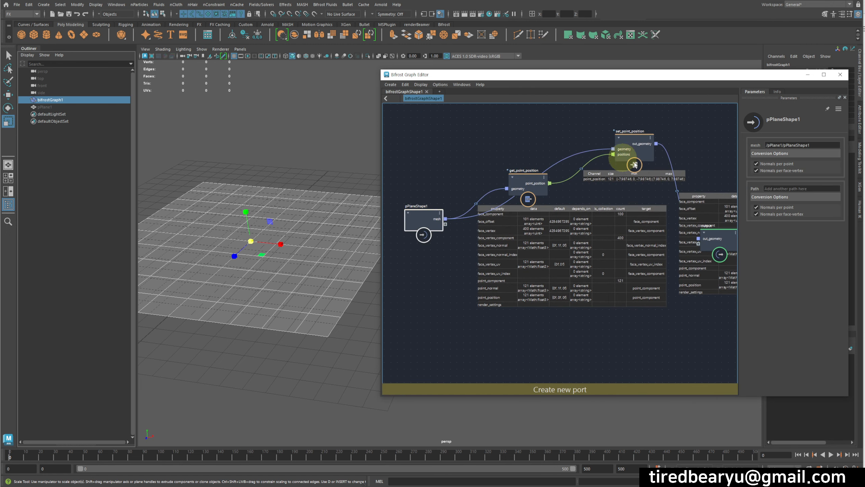
middle_drag(661, 219, 604, 193)
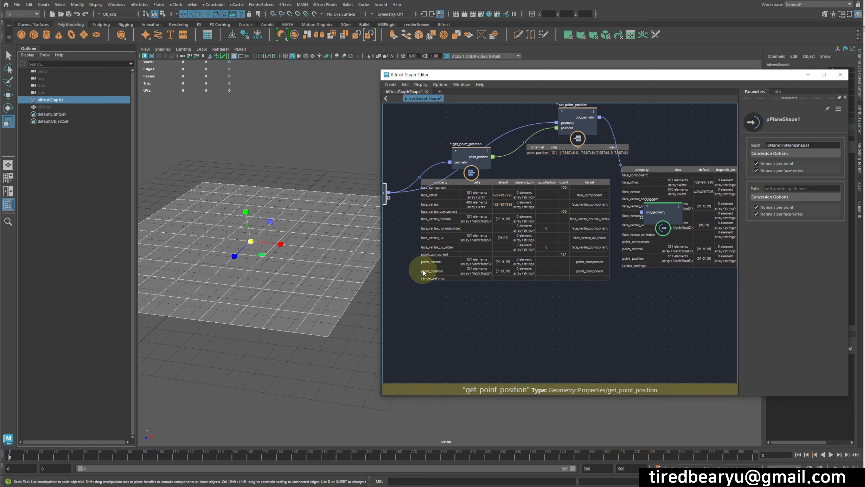
click(453, 276)
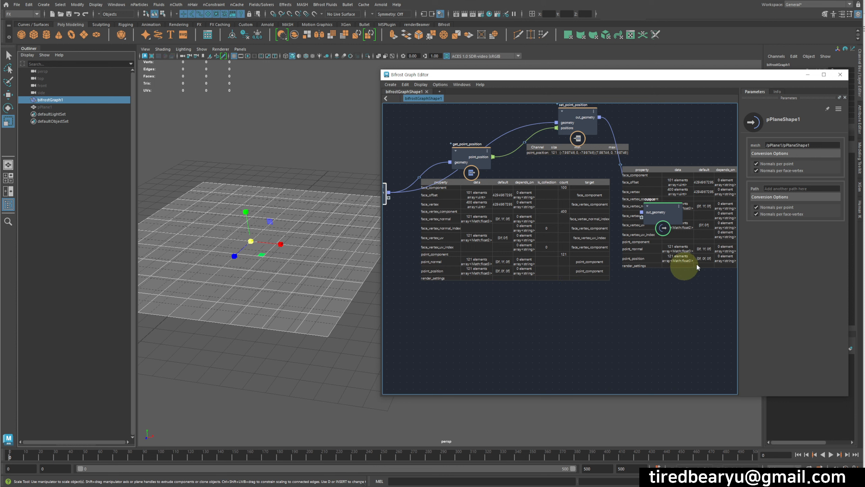
Remove the watchpoints from the output connection and from the mesh connection into get_point_position
right_click(620, 164)
click(641, 176)
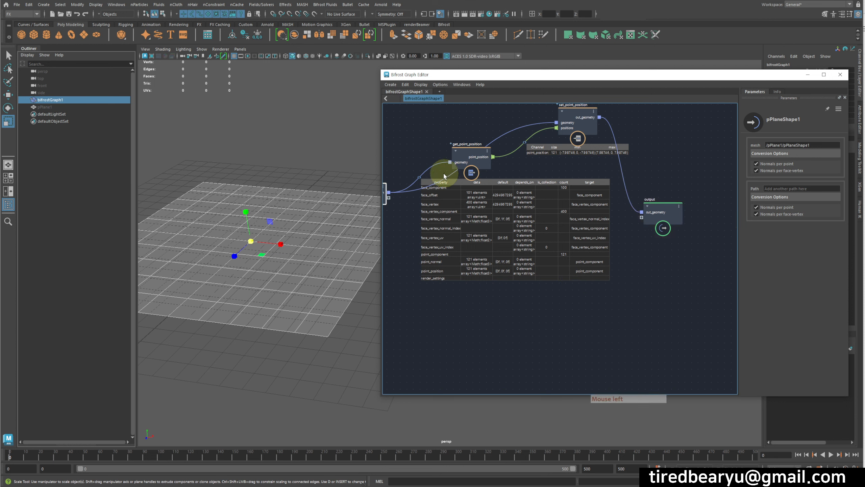
right_click(430, 174)
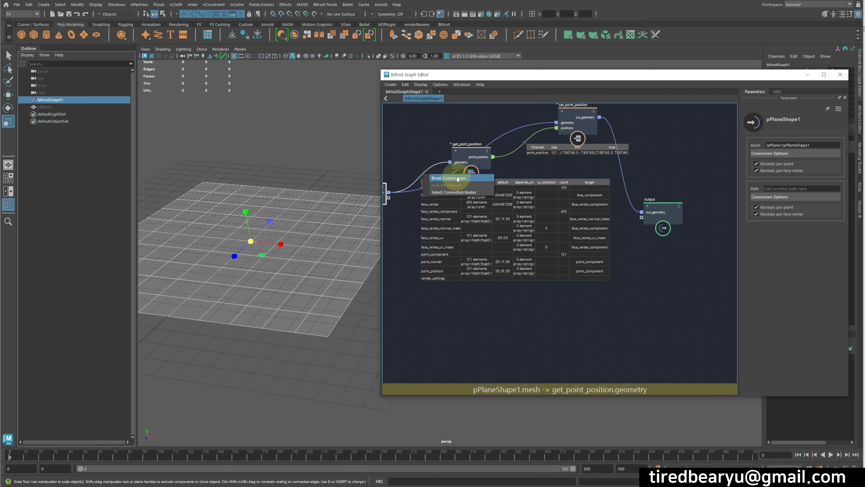
drag(457, 176, 386, 160)
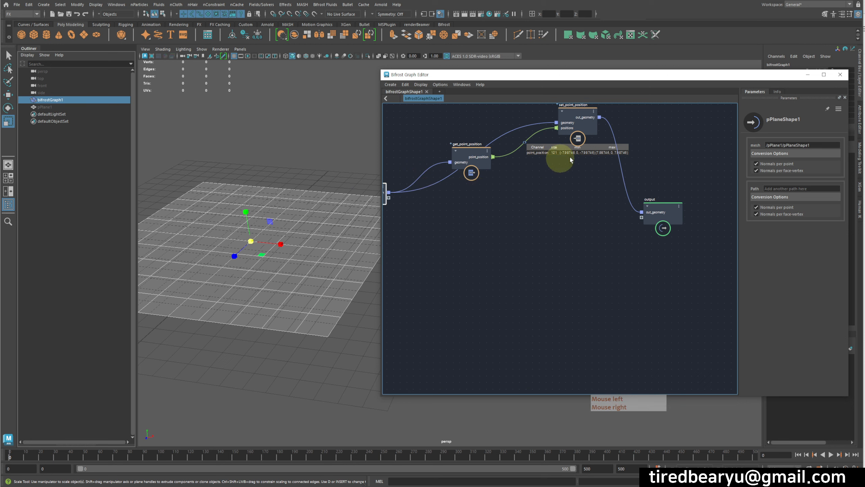
right_click(526, 143)
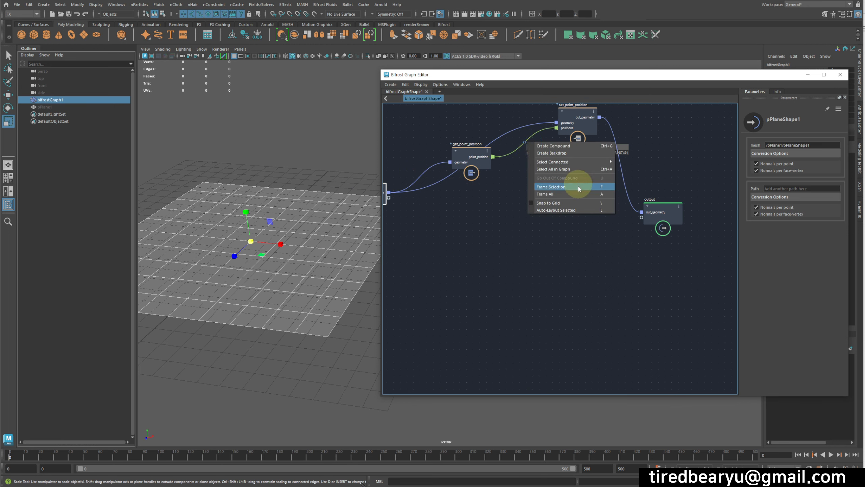
click(526, 162)
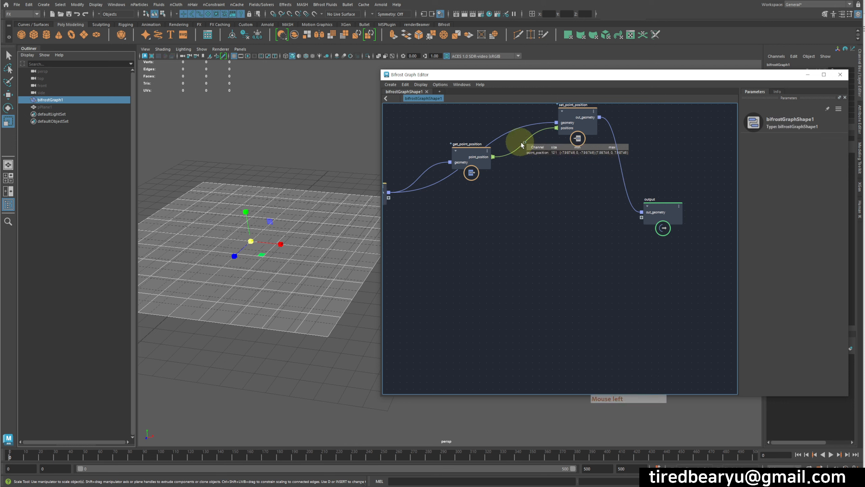
right_click(523, 144)
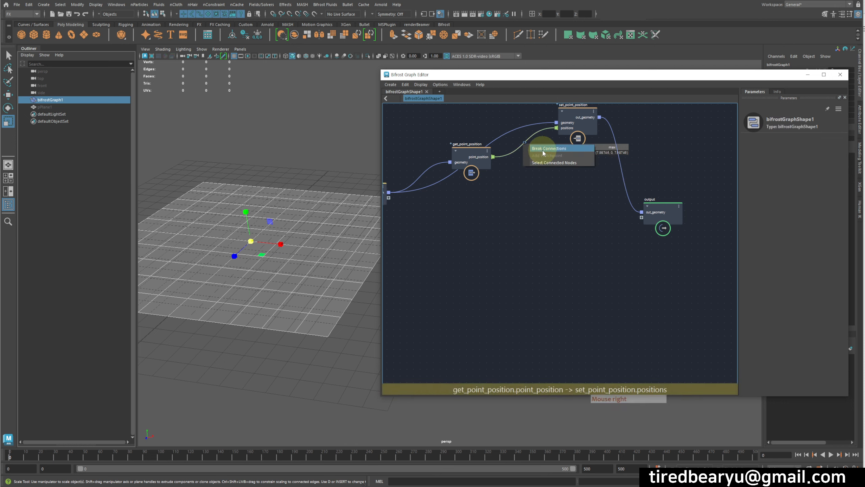
right_click(517, 148)
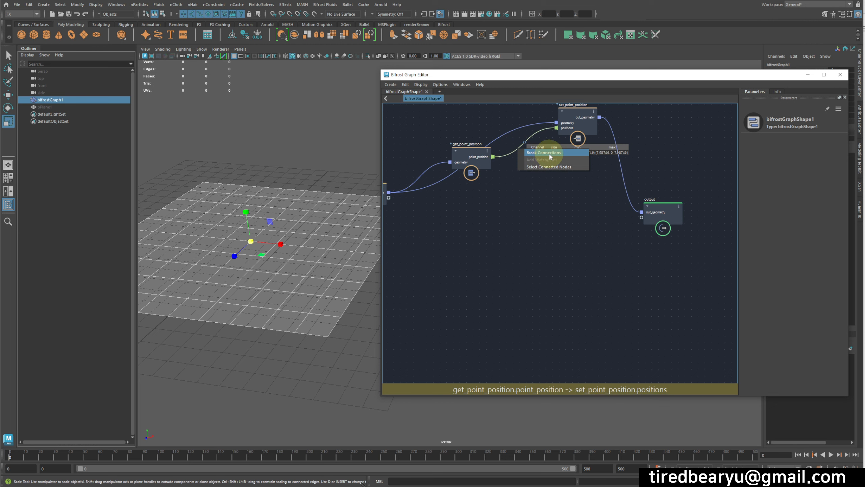
click(558, 188)
Clear the watchpoint data table from the point_position to positions connection, shifting set_point_position aside to reach the watchpoint
middle_drag(560, 167, 568, 201)
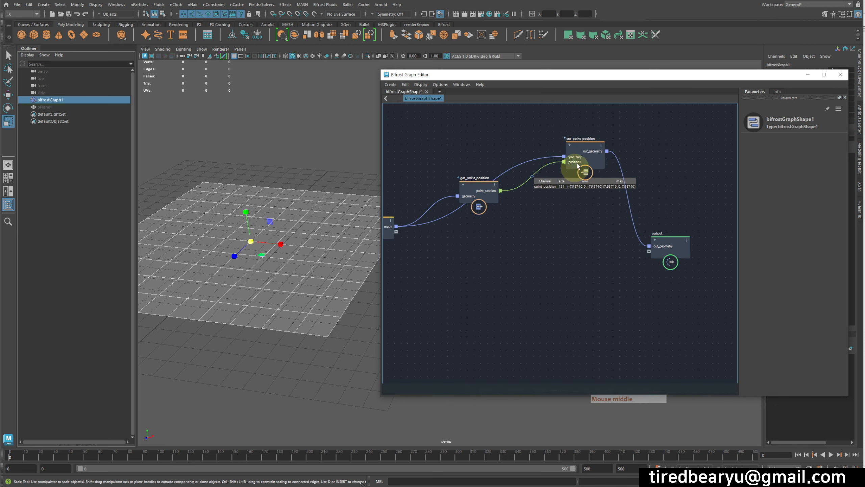
drag(577, 166, 602, 162)
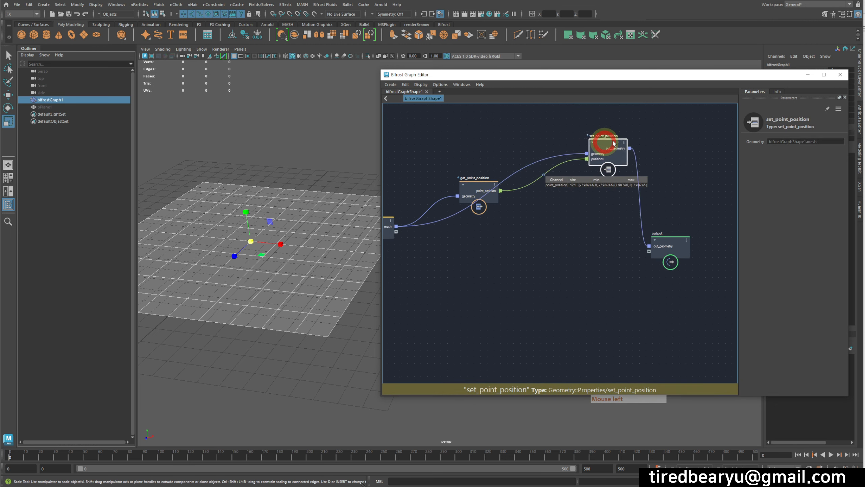
right_click(554, 173)
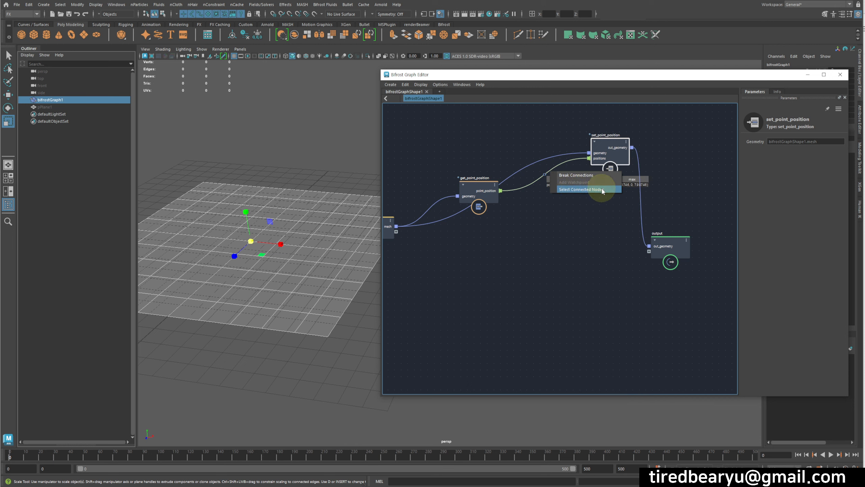
click(577, 207)
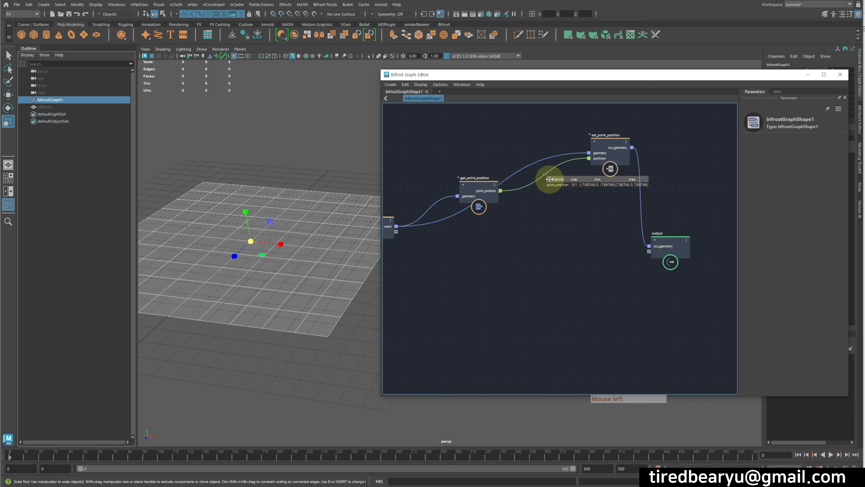
right_click(556, 180)
right_click(549, 173)
right_click(544, 174)
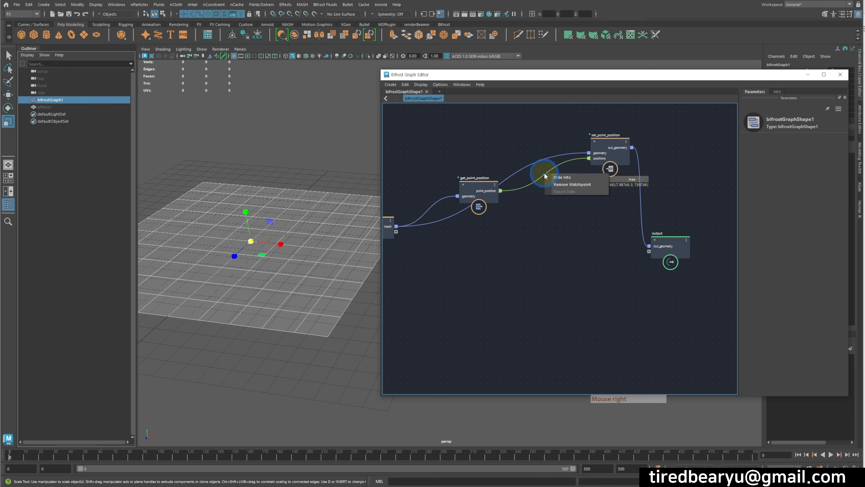
click(562, 177)
Move get_point_position and set_point_position apart to open up space between them in the graph
drag(608, 146, 615, 166)
drag(475, 183, 470, 145)
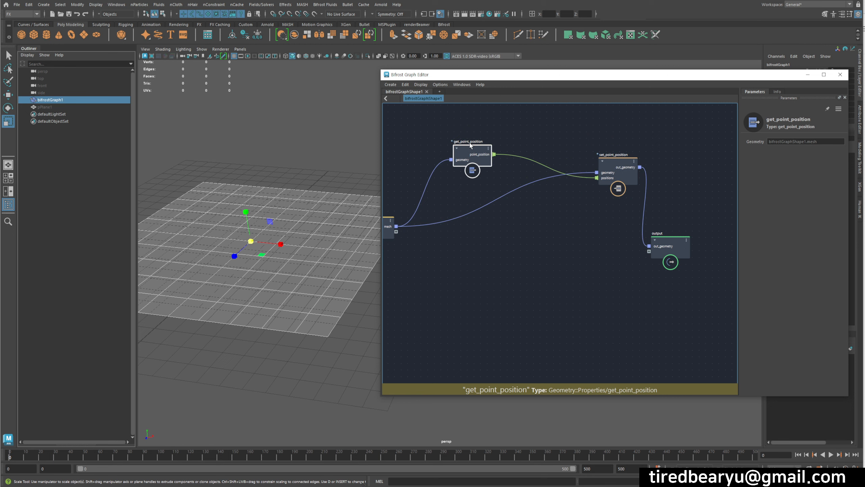
drag(470, 149, 457, 126)
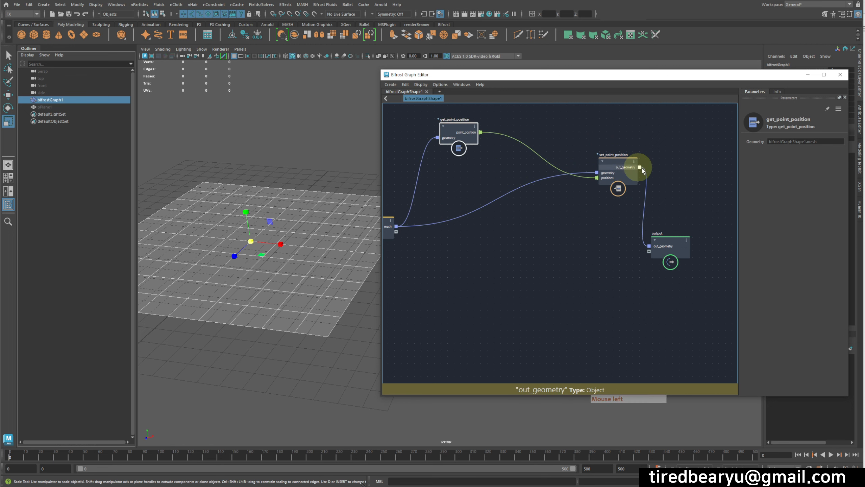
drag(631, 170, 638, 188)
Add a fractal_noise node and place it between get_point_position and set_point_position
click(575, 131)
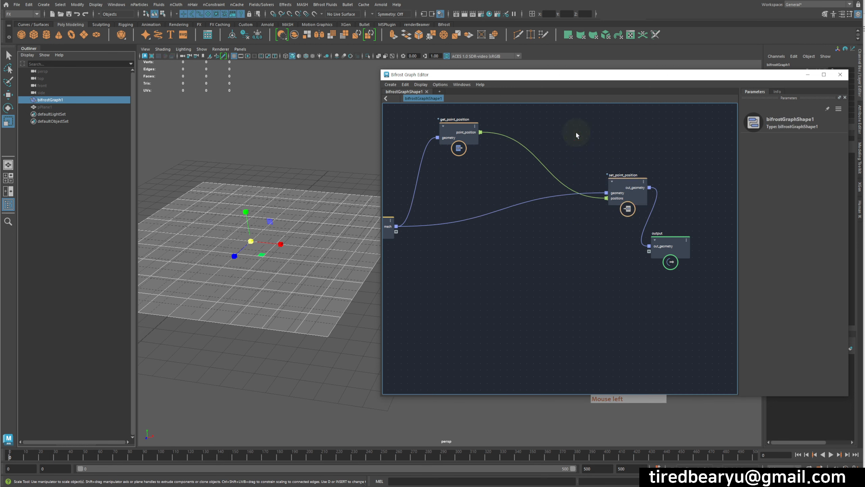
key(Tab)
text(noise)
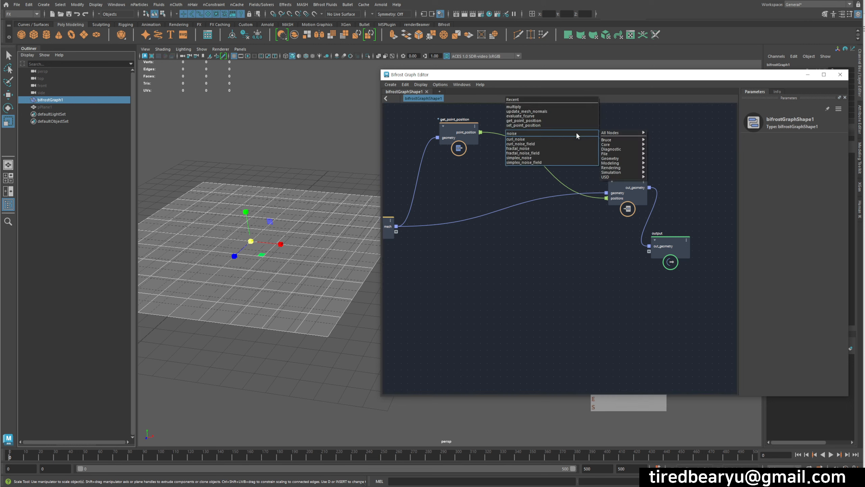
click(517, 148)
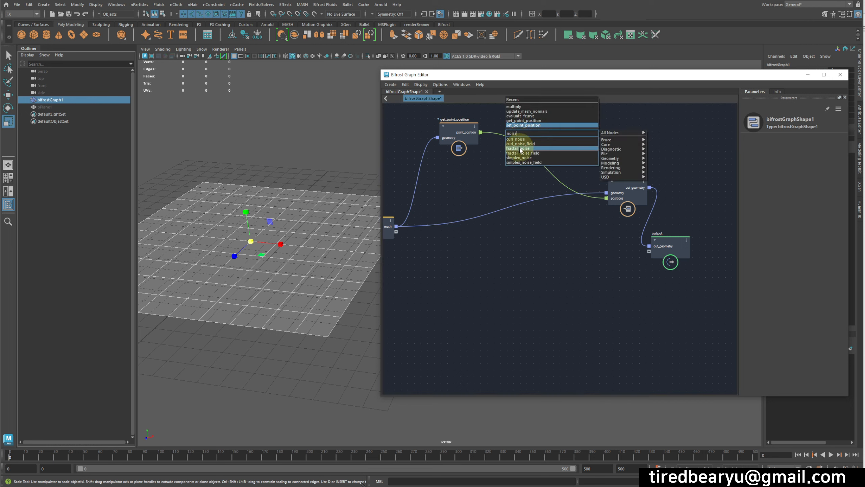
drag(570, 136, 571, 111)
Connect get_point_position's point_position output to the position input of fractal_noise and place the noise node above the wires
middle_drag(468, 185, 488, 218)
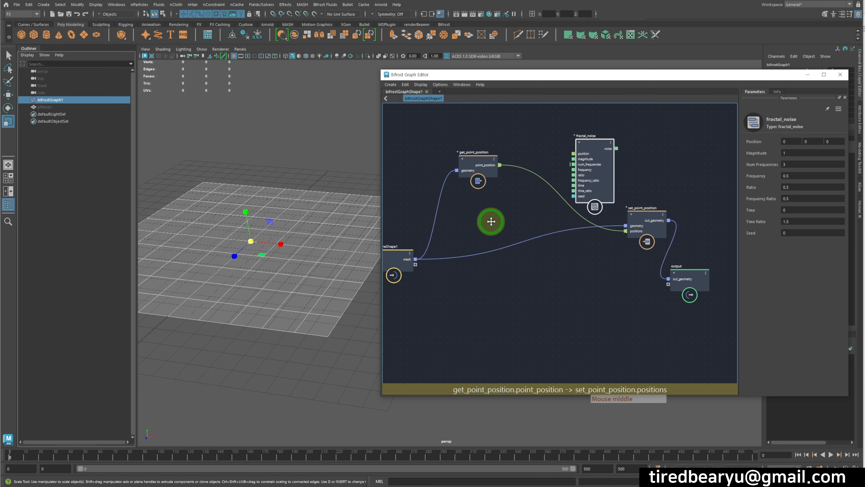
click(574, 131)
drag(591, 151, 584, 135)
drag(501, 167, 565, 115)
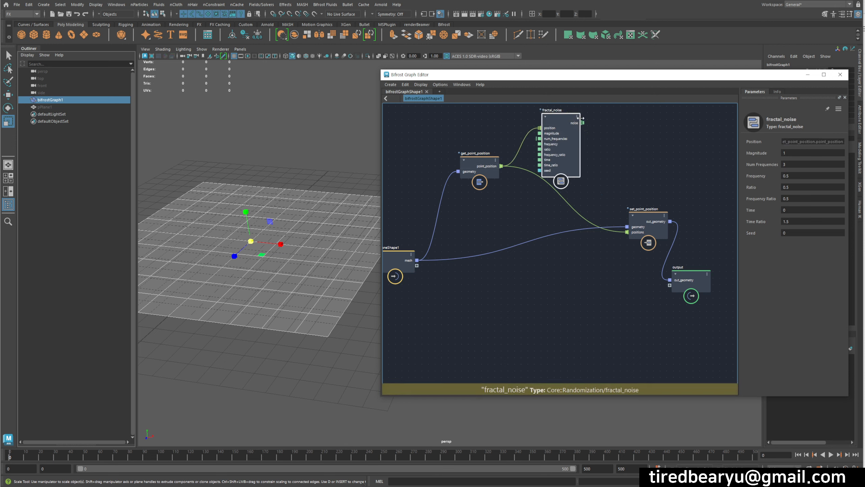
mouse_move(566, 118)
mouse_down()
mouse_move(605, 122)
mouse_move(575, 117)
mouse_up()
Connect fractal_noise's noise output to set_point_position's positions input in place of the direct link, and tidy the surrounding nodes
drag(657, 230, 663, 226)
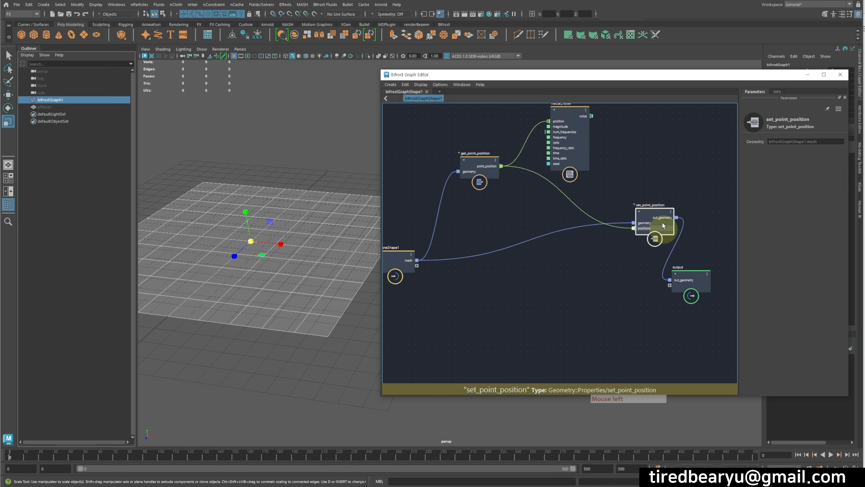
drag(591, 116, 634, 229)
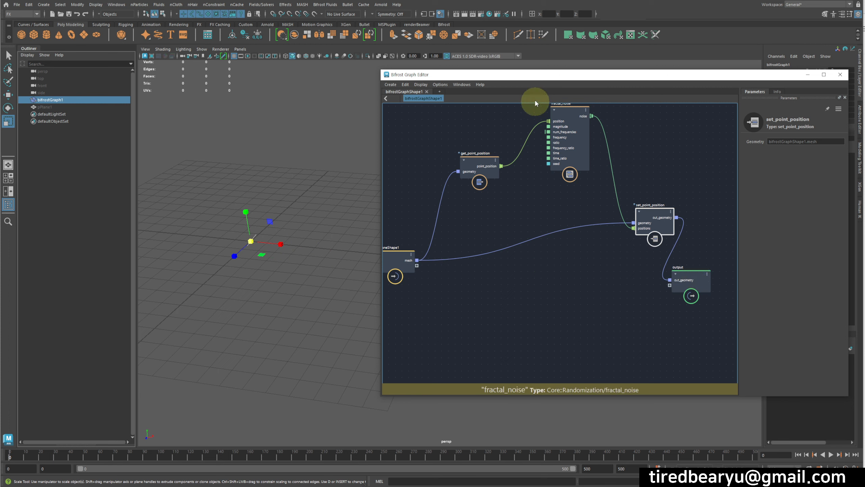
drag(562, 113, 558, 120)
drag(474, 164, 459, 149)
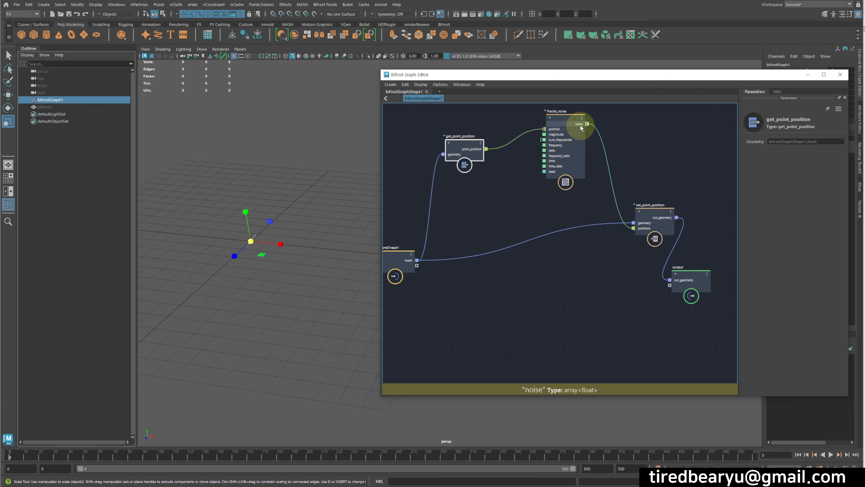
drag(571, 122, 551, 118)
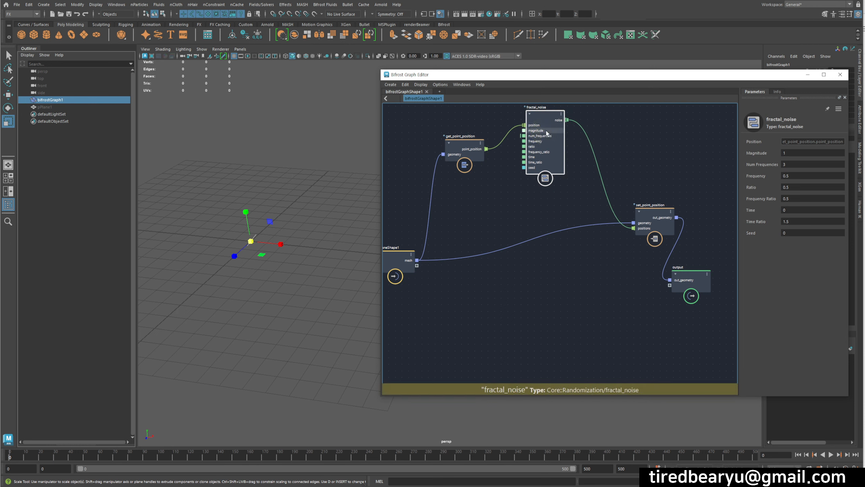
click(609, 143)
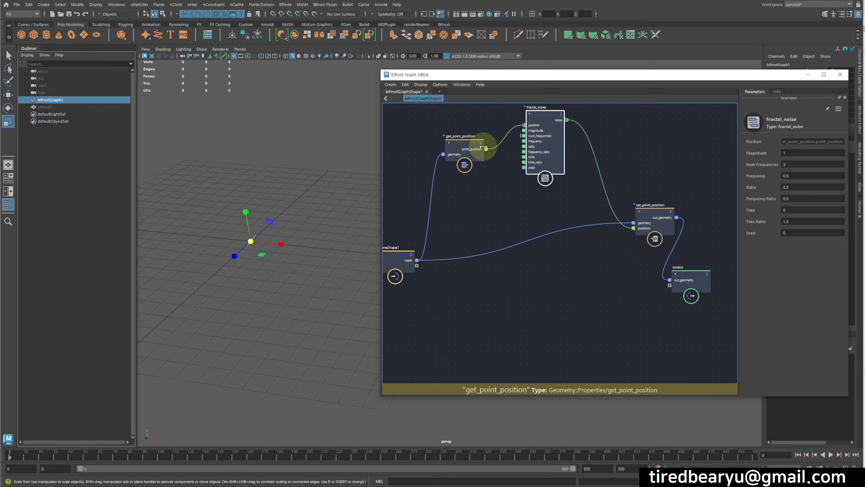
Space get_point_position, fractal_noise and set_point_position further apart so the noise connections are easy to follow
drag(472, 148, 455, 133)
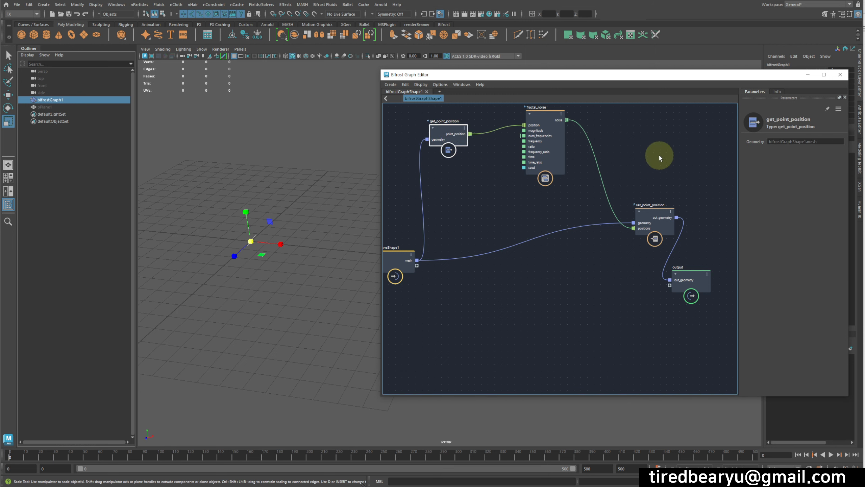
drag(638, 219, 643, 207)
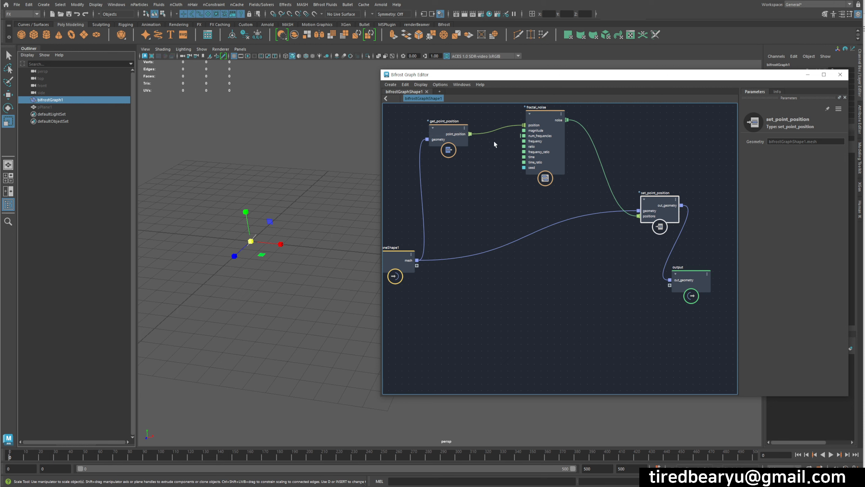
drag(546, 120, 544, 113)
click(445, 126)
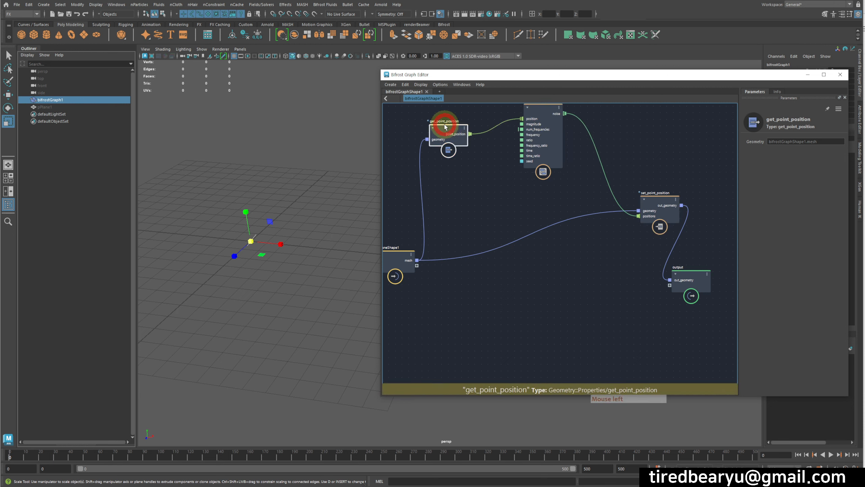
click(535, 113)
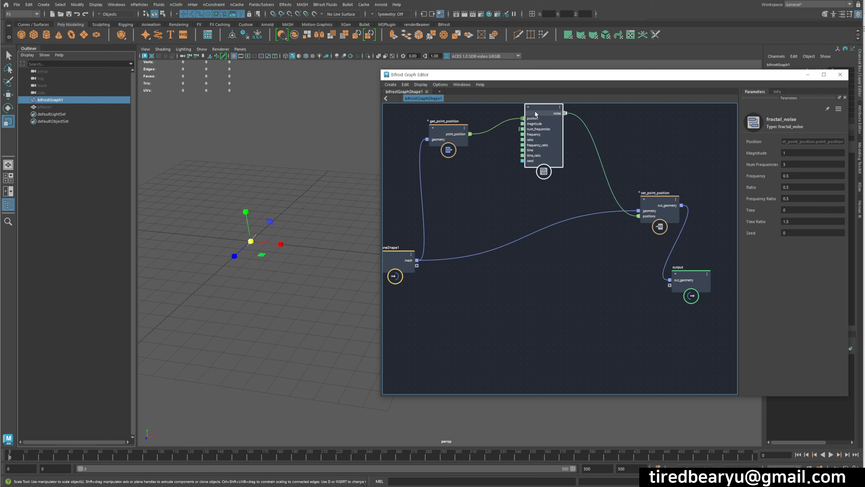
Check the noise result in the viewport and move fractal_noise and get_point_position closer together
scroll(257, 255, up, 4)
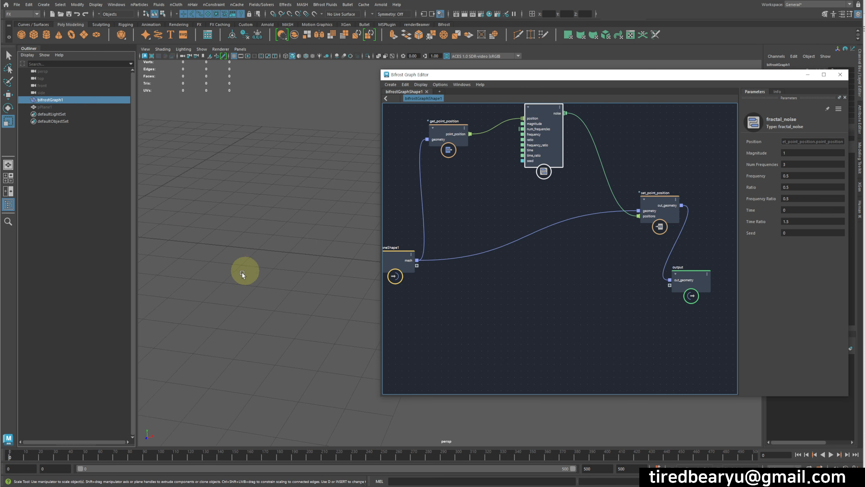
alt+middle_drag(243, 282, 410, 294)
alt+drag(375, 290, 336, 281)
mouse_move(305, 223)
alt+mouse_down()
mouse_move(322, 239)
mouse_move(361, 247)
mouse_move(340, 211)
mouse_move(305, 234)
alt+mouse_up()
middle_drag(477, 203, 499, 212)
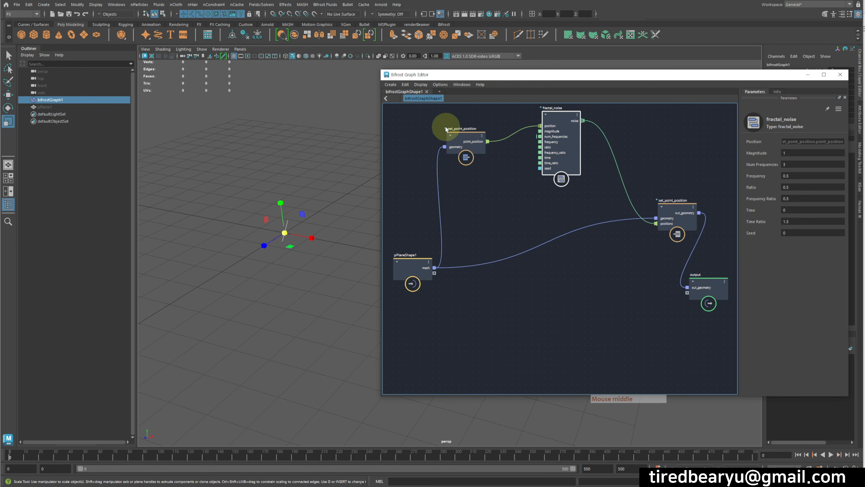
drag(467, 140, 465, 134)
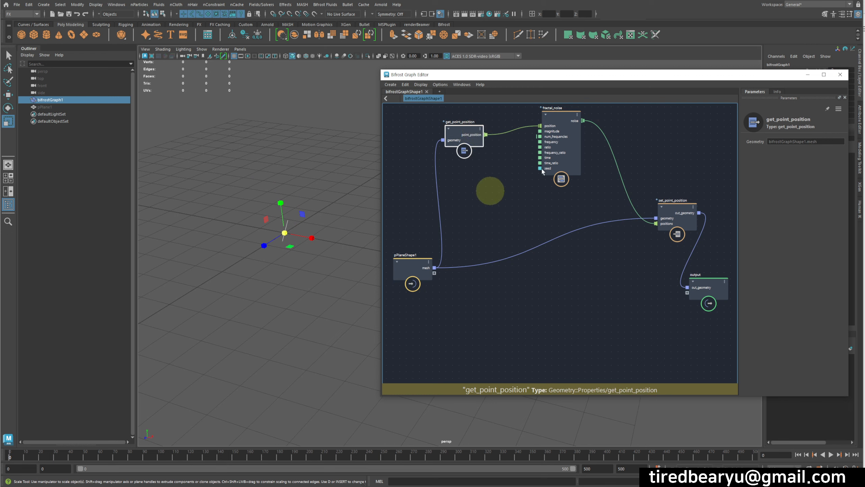
drag(567, 112, 541, 107)
drag(459, 135, 468, 137)
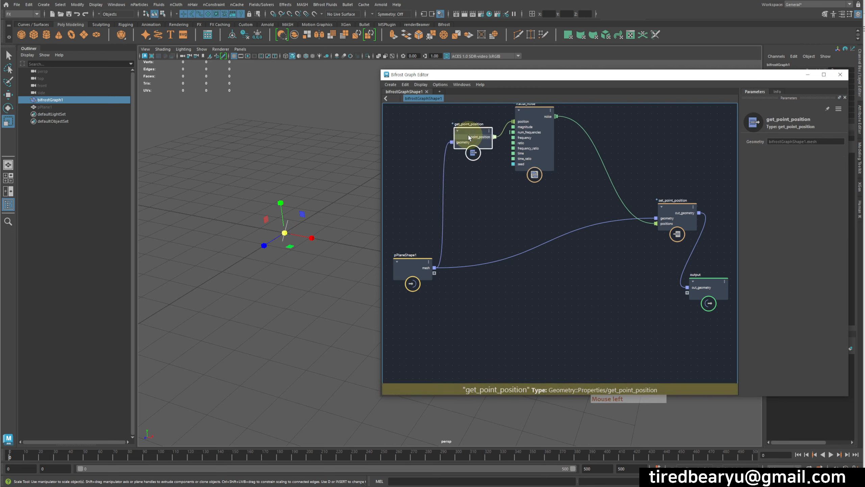
click(504, 190)
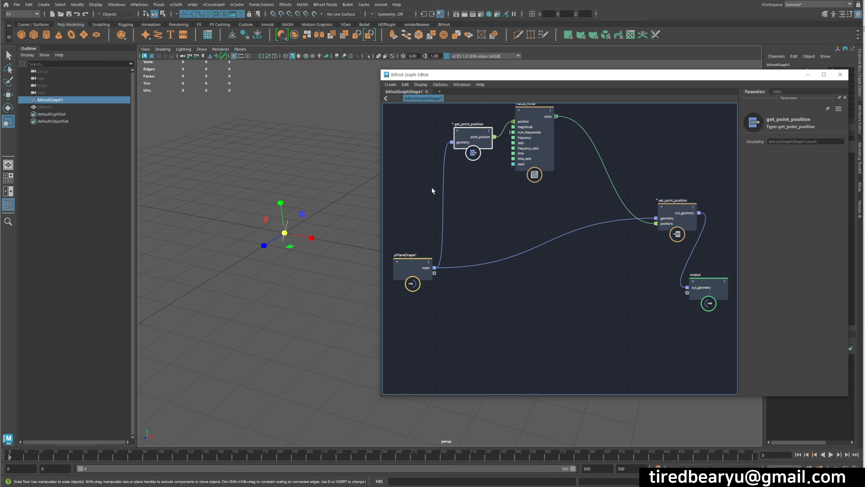
Create an add node and place it between fractal_noise and set_point_position
click(542, 216)
click(582, 168)
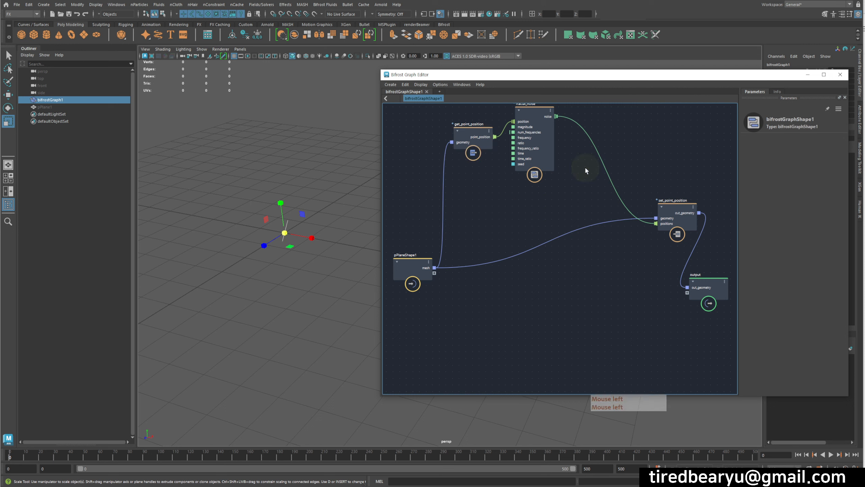
key(Tab)
text(add)
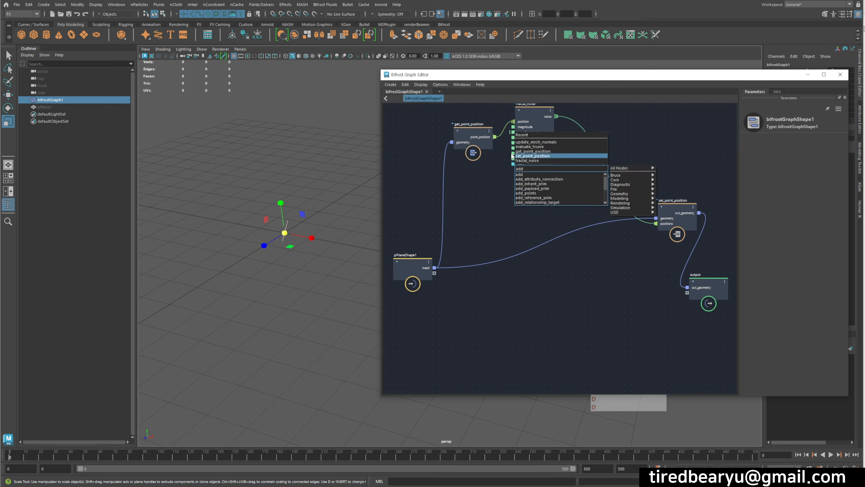
click(532, 169)
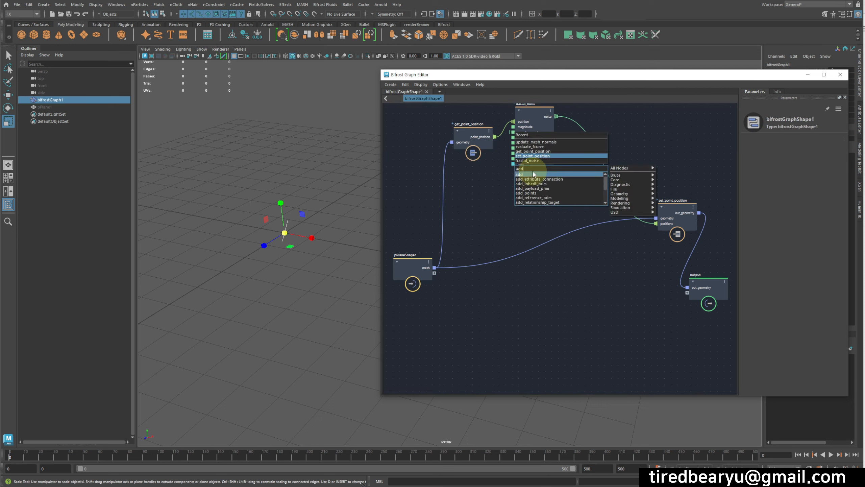
click(562, 173)
drag(581, 209, 628, 168)
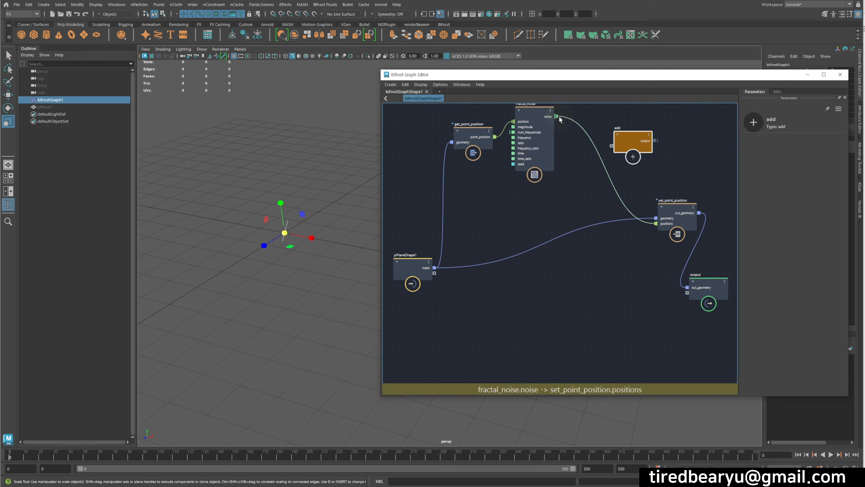
Feed fractal_noise's noise and get_point_position's point_position into the add node, and connect its output to set_point_position's positions input
drag(557, 116, 612, 145)
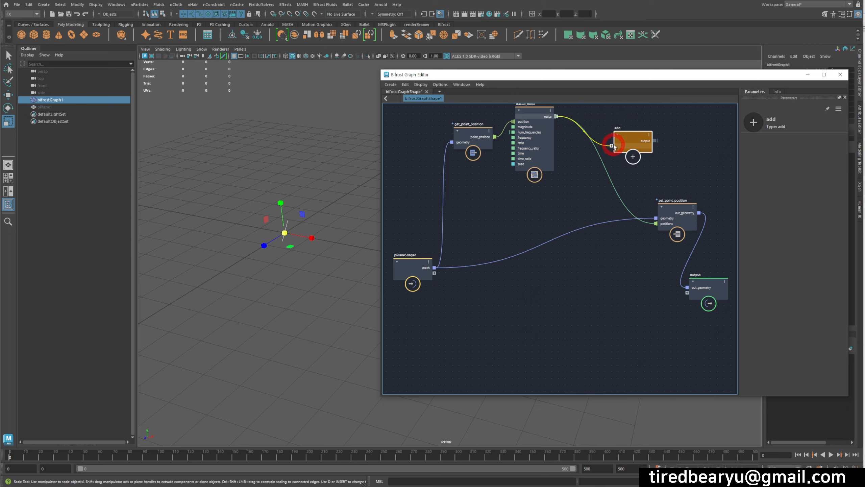
middle_drag(542, 128, 545, 140)
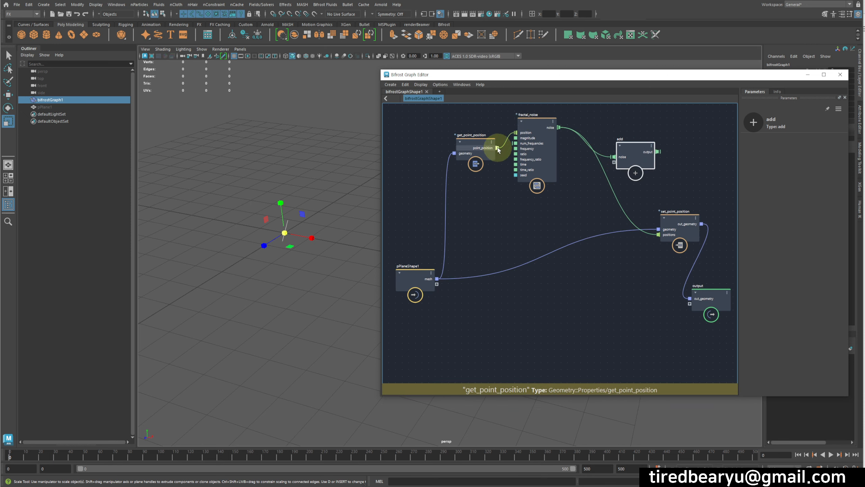
drag(497, 148, 613, 162)
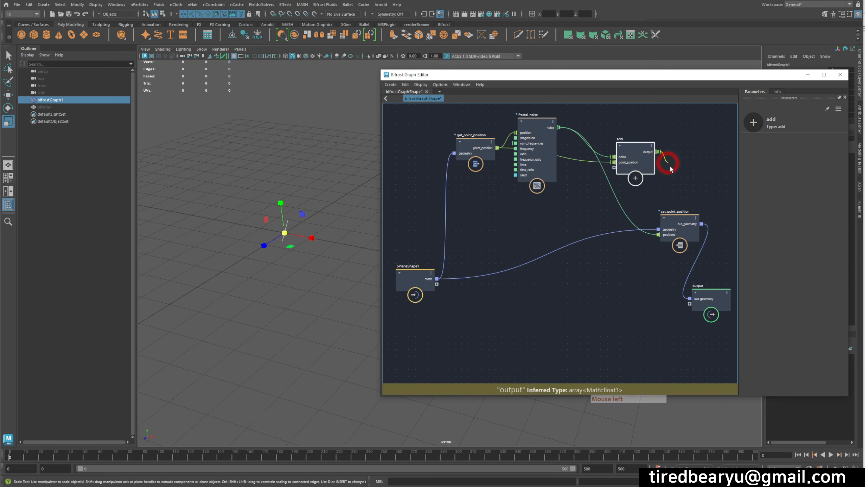
drag(670, 167, 659, 235)
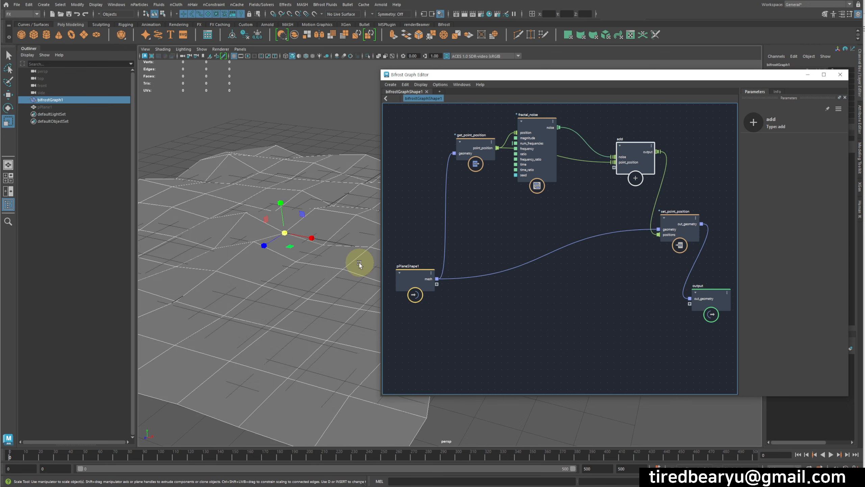
alt+right_drag(345, 280, 329, 264)
alt+drag(329, 263, 289, 260)
alt+middle_drag(315, 296, 286, 324)
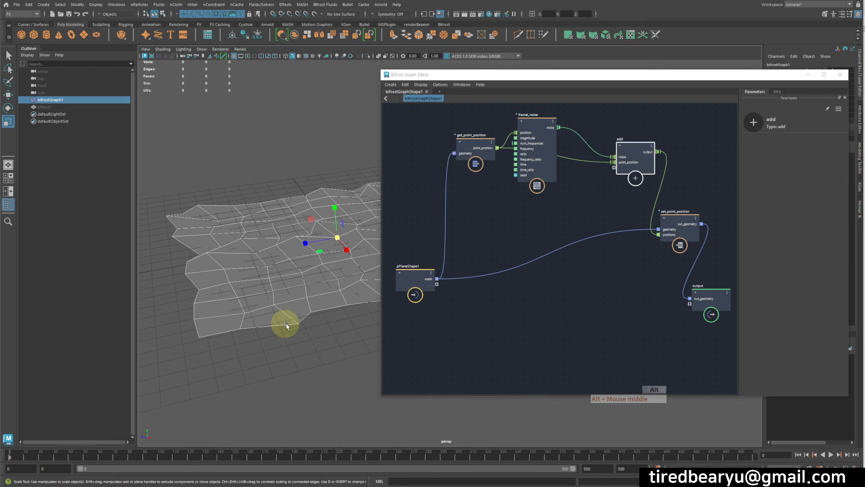
Move fractal_noise and add up and away from get_point_position to clear the wires, and inspect the displaced plane in the viewport
drag(540, 126, 557, 117)
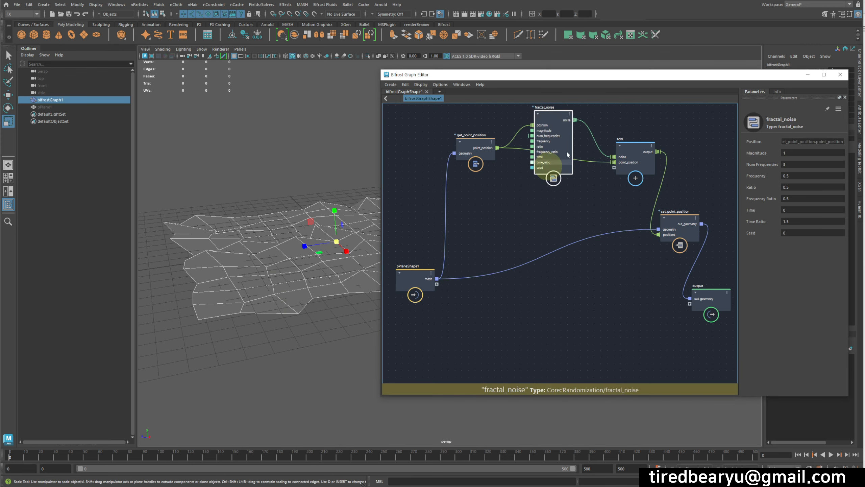
alt+drag(278, 278, 289, 217)
drag(630, 150, 639, 137)
mouse_move(303, 290)
alt+mouse_down()
mouse_move(290, 302)
mouse_move(297, 293)
alt+mouse_up()
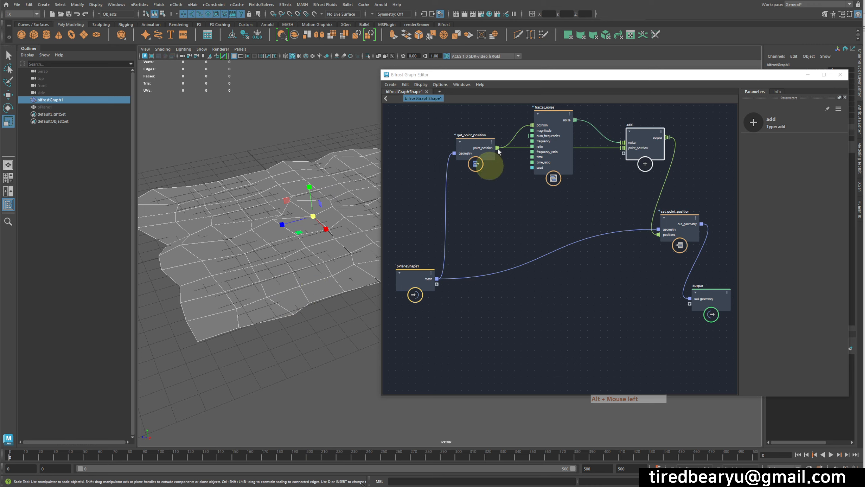
Try fractal_noise with a magnitude of 3.713 and a frequency of 0.06336, and undo both changes
click(549, 120)
drag(762, 153, 850, 168)
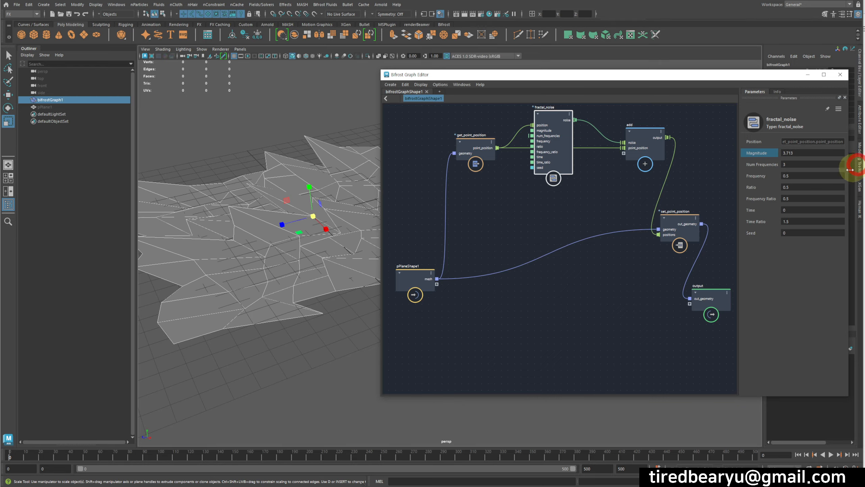
drag(744, 176, 672, 189)
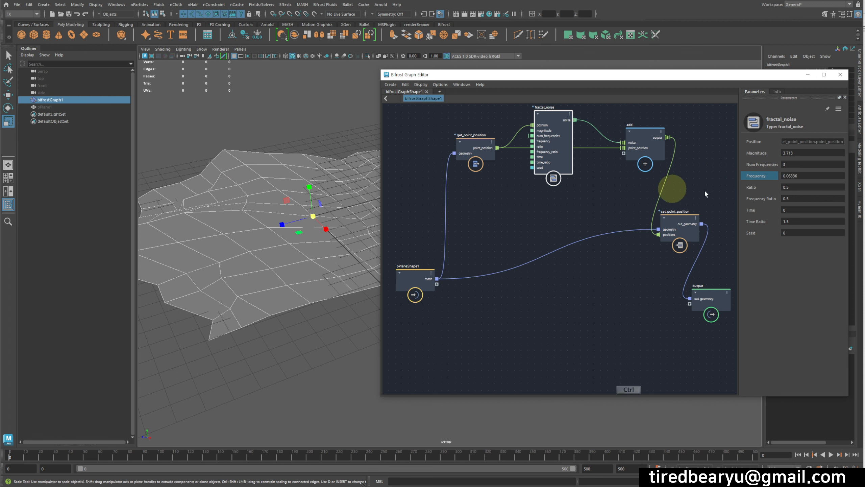
key(ctrl+z)
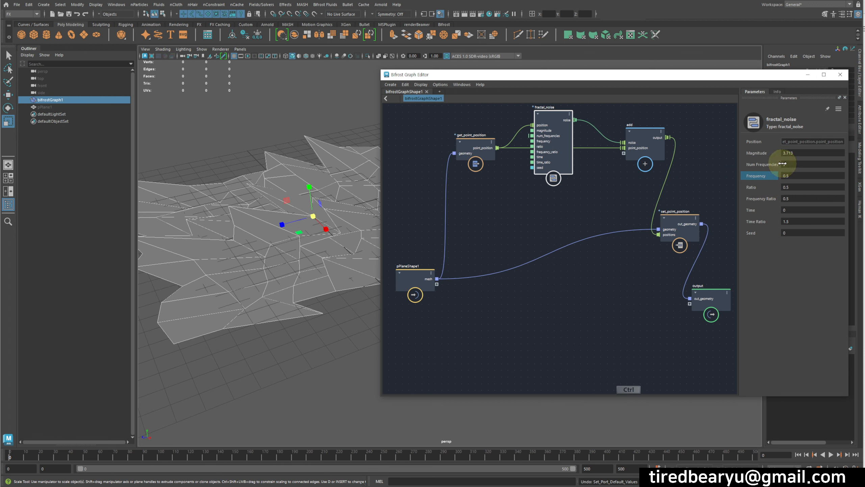
key(ctrl+z)
key(ctrl+z)
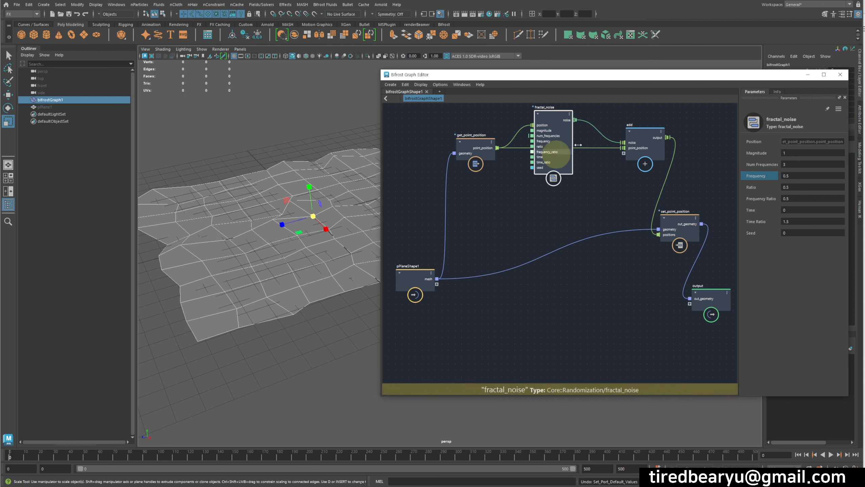
Set fractal_noise's magnitude to 5.212 and inspect the stronger displacement from a low angle
drag(745, 154, 808, 153)
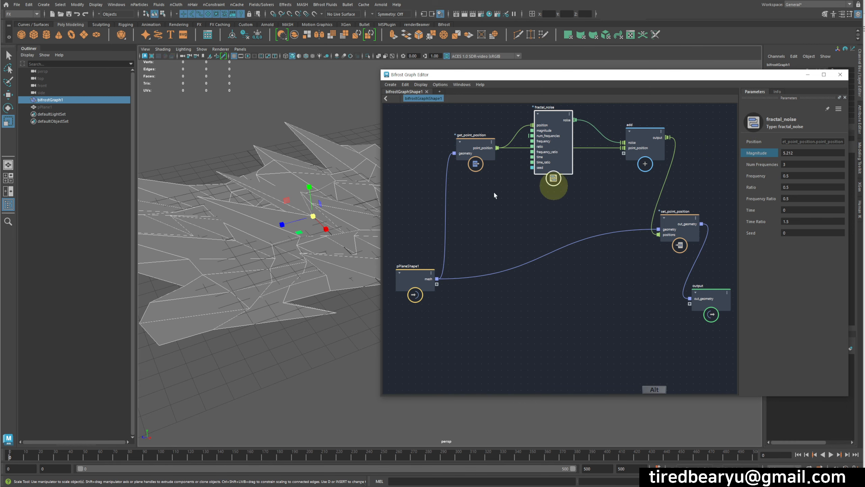
alt+drag(355, 210, 282, 214)
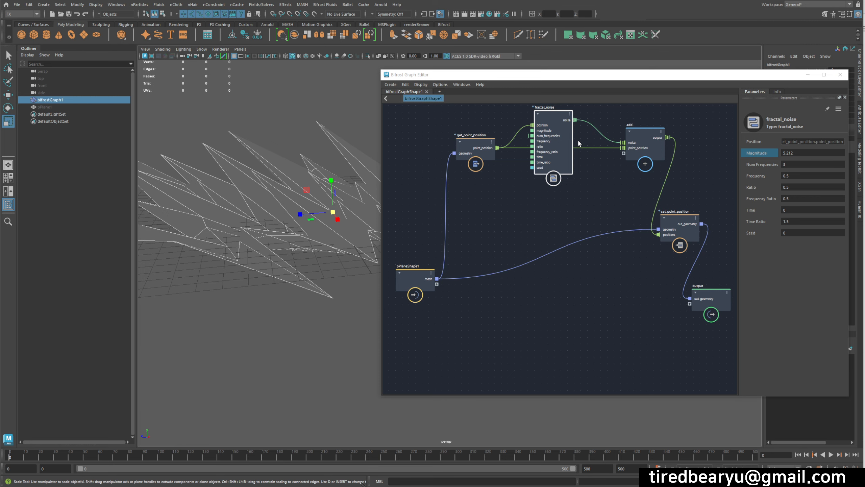
Move the pPlaneShape1 node further away from get_point_position to make room for another node
alt+middle_drag(515, 254, 585, 234)
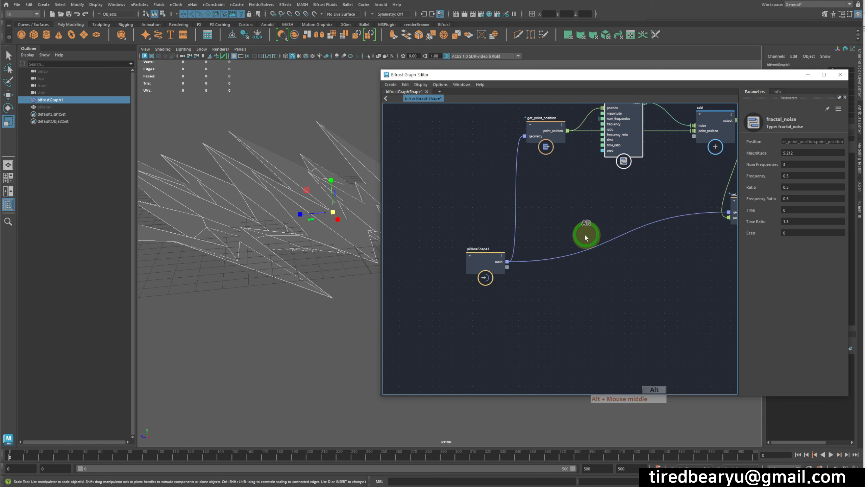
drag(482, 253, 450, 228)
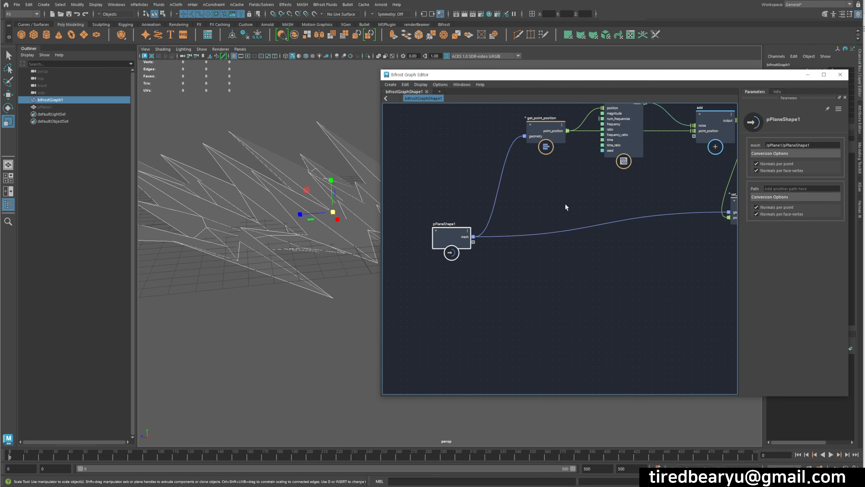
click(315, 231)
drag(445, 235, 422, 226)
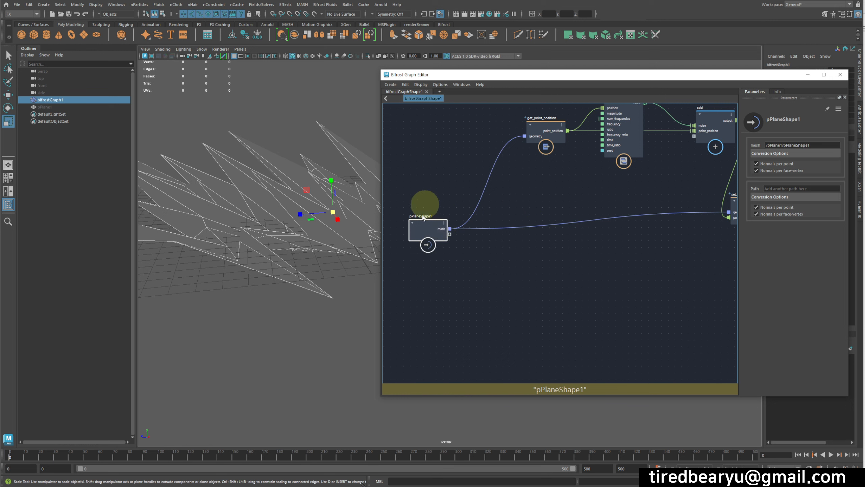
Create a get_point_normal node in the space between pPlaneShape1 and set_point_position
click(543, 213)
key(Tab)
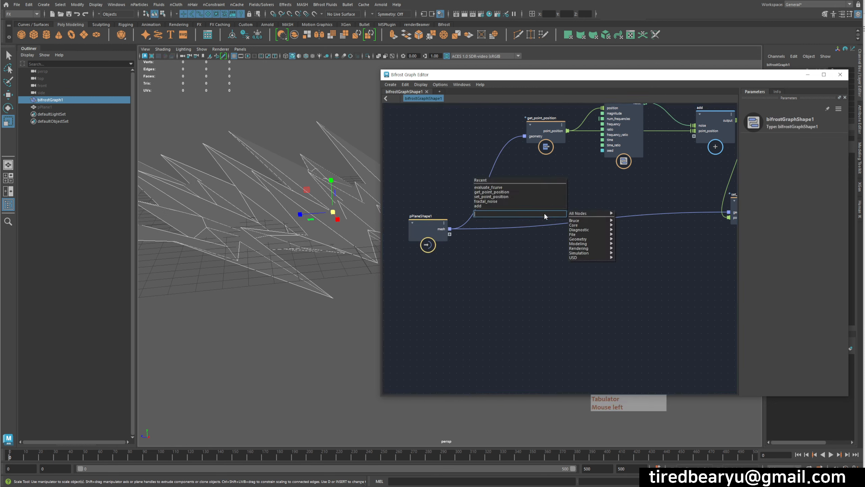
text(get+)
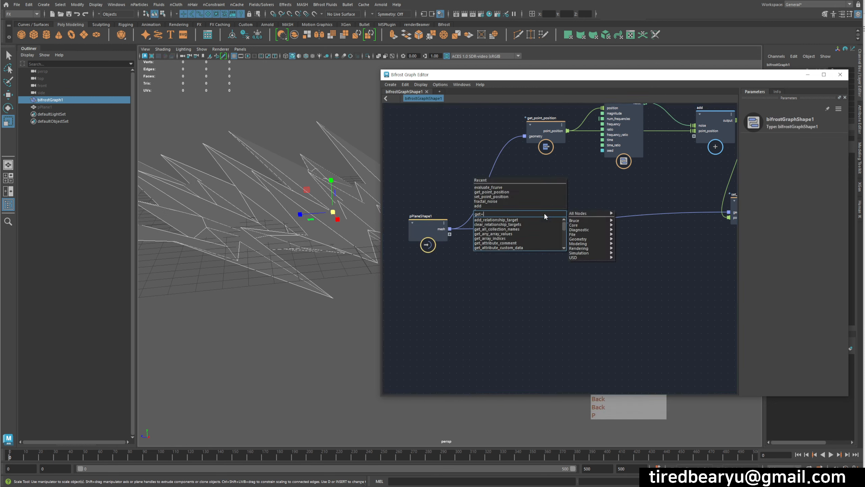
key(BackSpace)
text(_+)
key(BackSpace)
text(p)
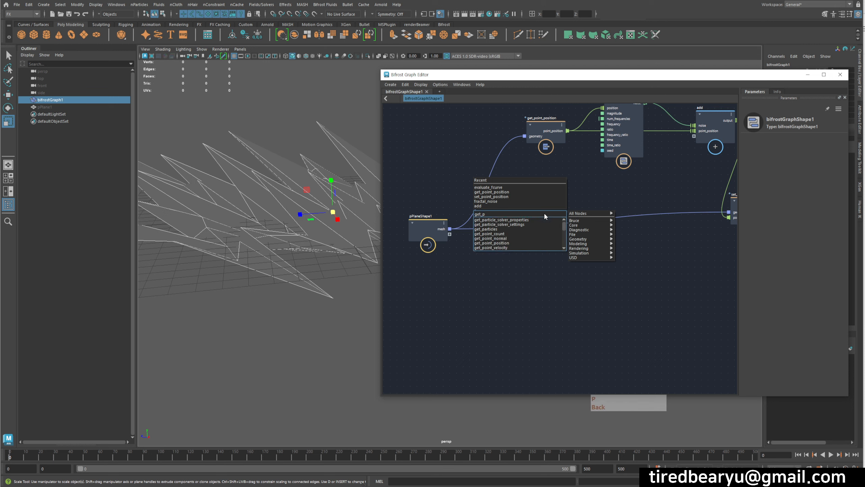
text(o)
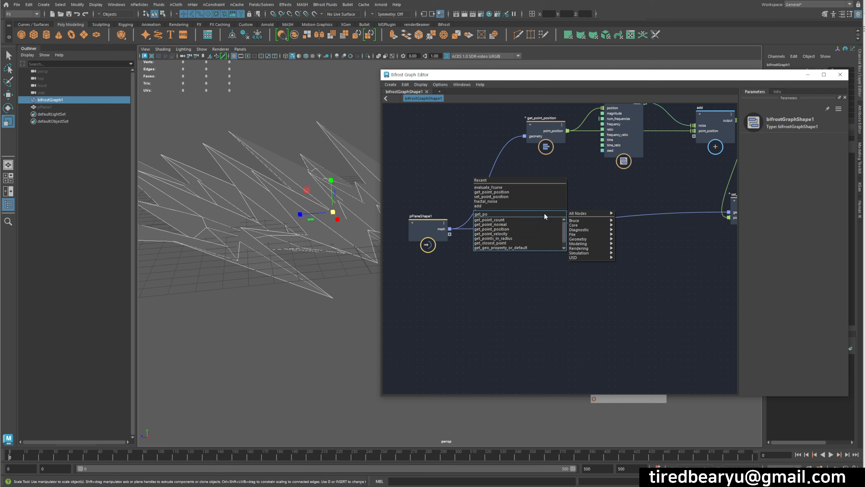
text(int_)
key(BackSpace)
text(t_)
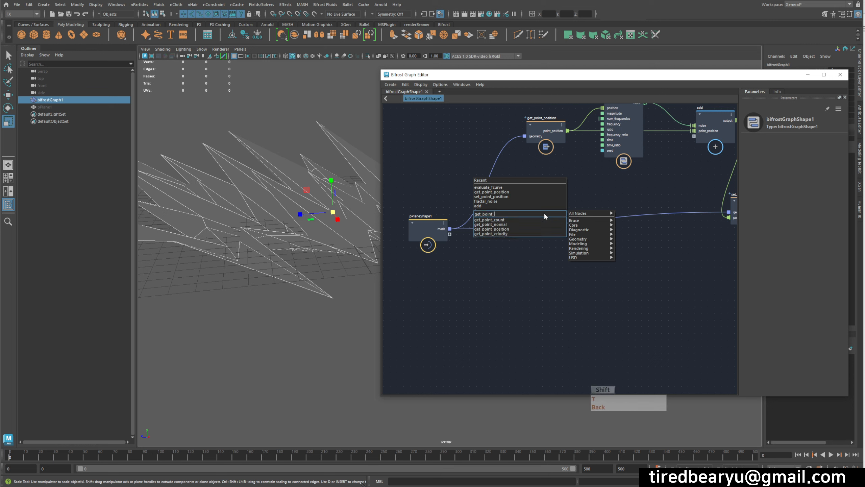
text(n)
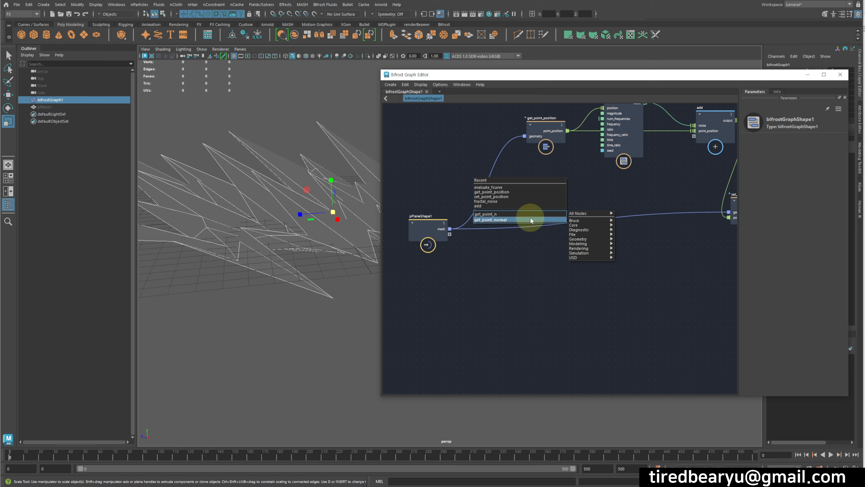
click(529, 219)
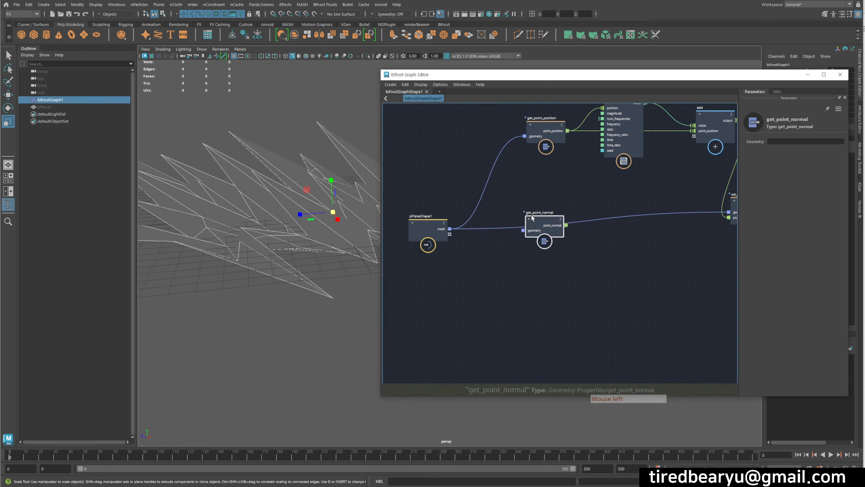
Connect pPlaneShape1's mesh output to get_point_normal's geometry input and place the node below get_point_position
drag(531, 219, 533, 193)
drag(449, 229, 551, 197)
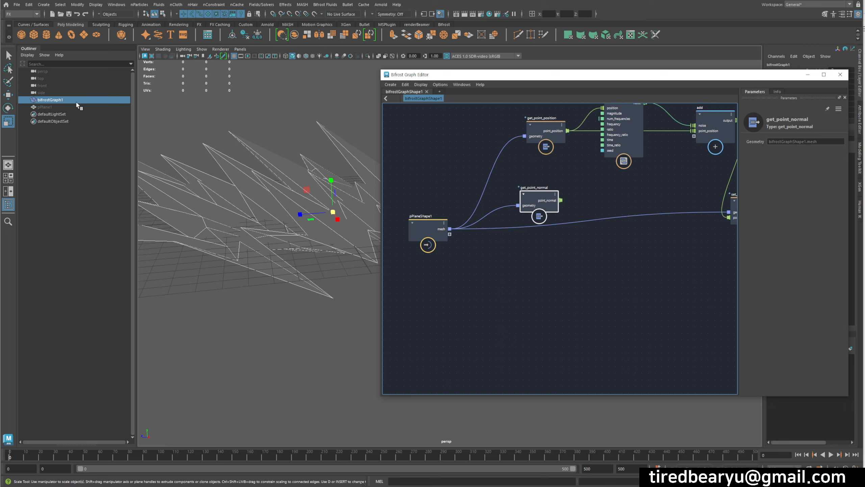
alt+middle_drag(565, 220, 523, 267)
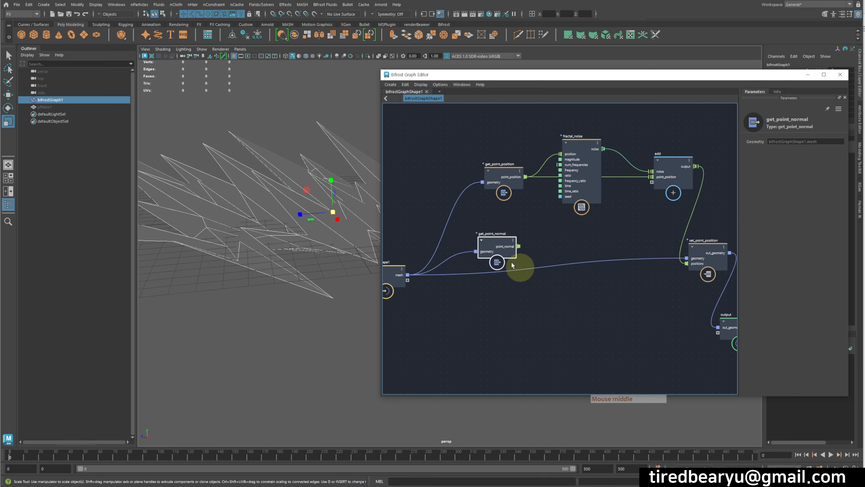
drag(509, 240, 527, 248)
Rearrange fractal_noise, get_point_position and get_point_normal so there is free space between them and the add node
drag(592, 146, 584, 139)
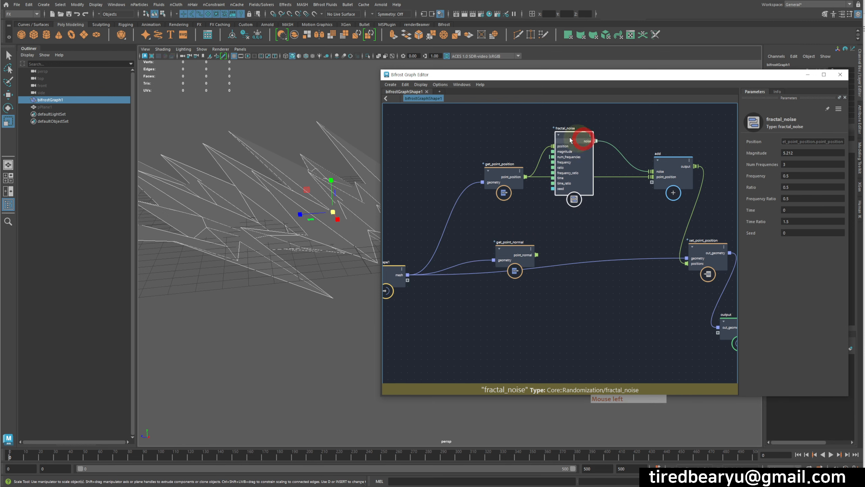
drag(504, 120, 583, 189)
drag(563, 152, 487, 134)
alt+middle_drag(565, 178, 579, 186)
mouse_move(530, 149)
mouse_down()
mouse_move(518, 120)
mouse_move(525, 139)
mouse_up()
click(542, 170)
drag(443, 163, 435, 202)
drag(509, 151, 496, 140)
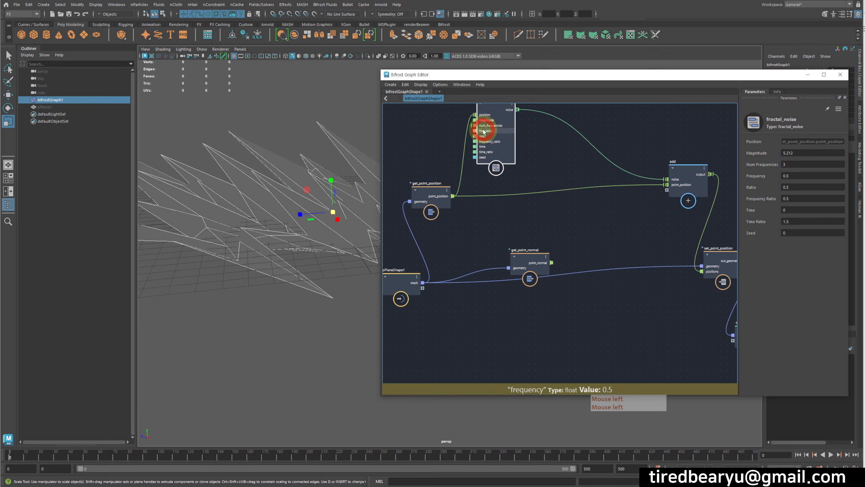
alt+middle_drag(540, 147, 566, 174)
click(551, 280)
drag(552, 280, 525, 247)
Create a multiply node between fractal_noise and add
click(575, 169)
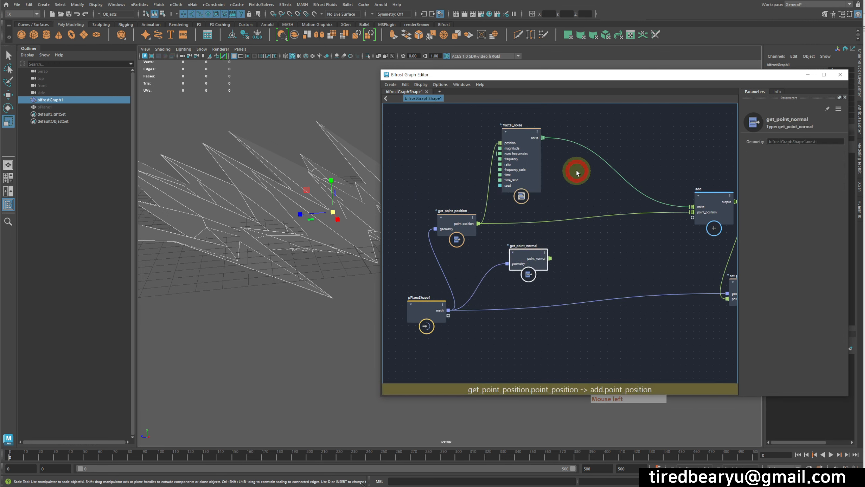
key(Tab)
text(mul)
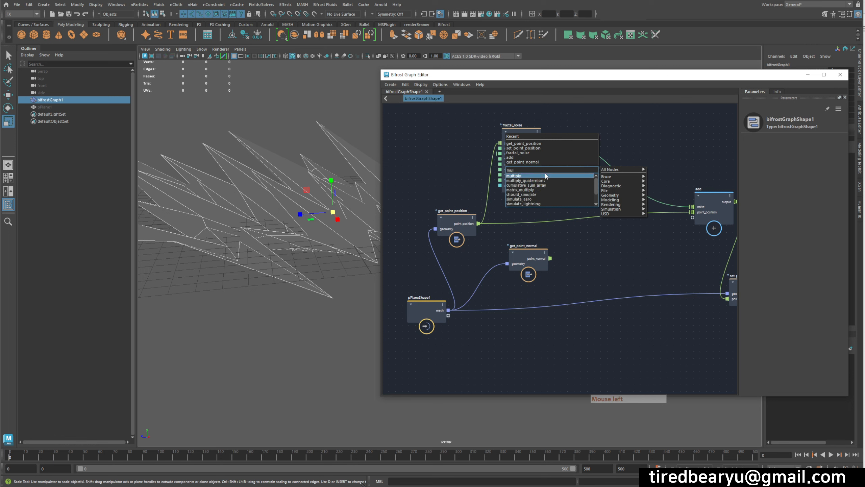
click(557, 175)
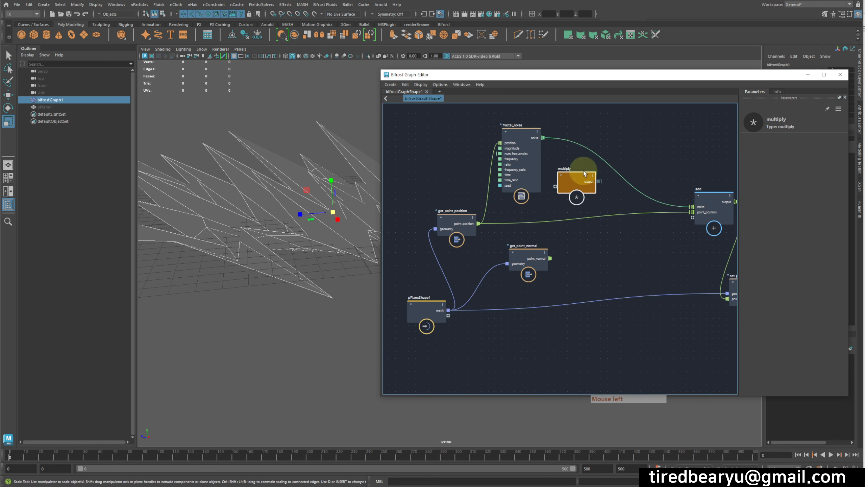
Connect fractal_noise's noise and get_point_normal's point_normal to separate inputs of multiply, and shift get_point_normal away from it
drag(543, 137, 577, 181)
drag(550, 259, 573, 184)
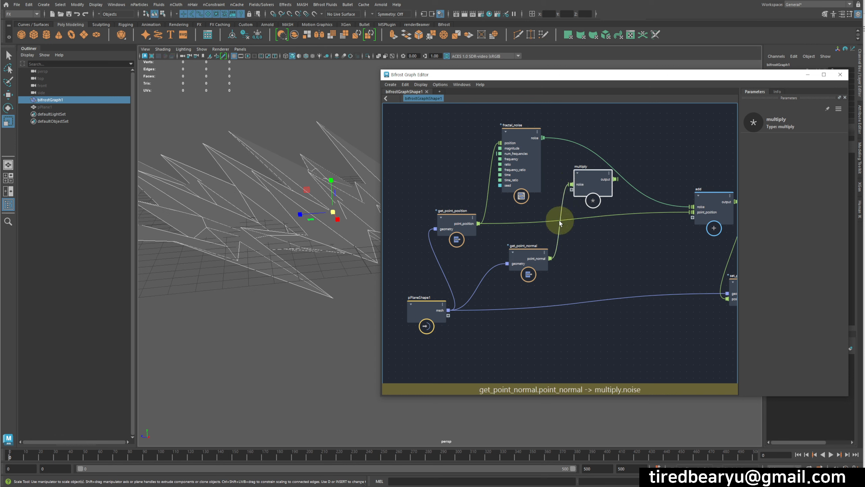
key(ctrl+z)
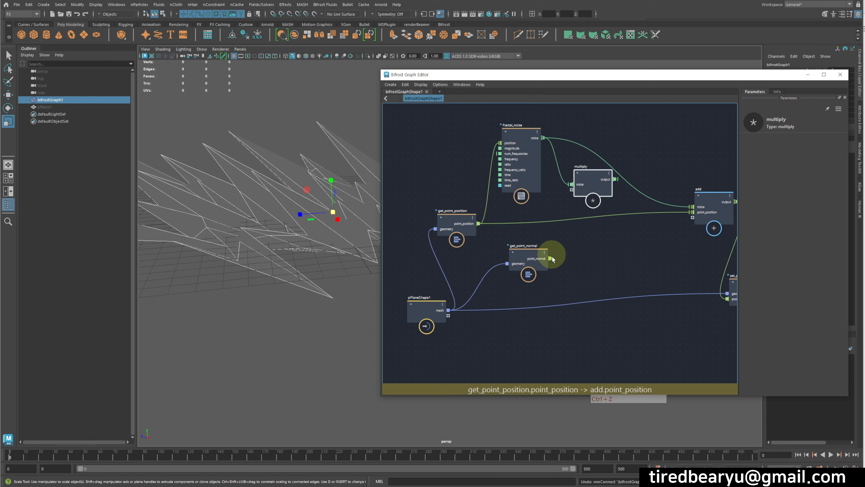
drag(551, 259, 510, 255)
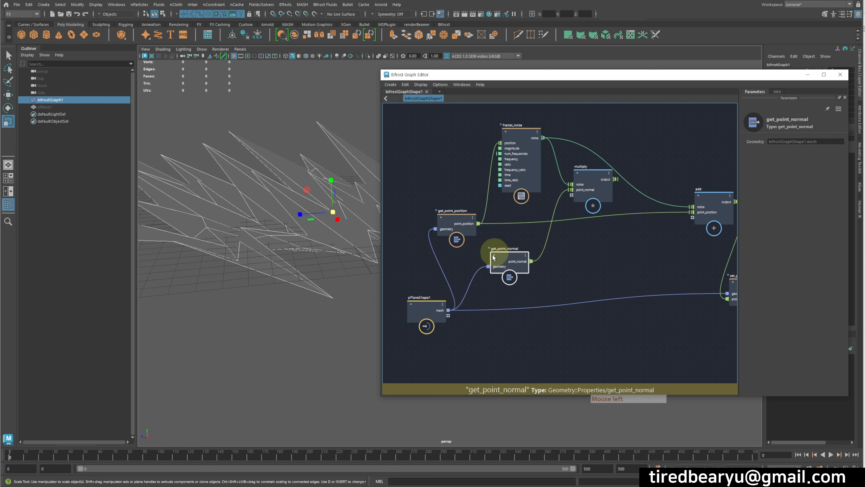
Add a watchpoint to the point_normal connection between get_point_normal and multiply to inspect its values
right_click(547, 241)
click(568, 251)
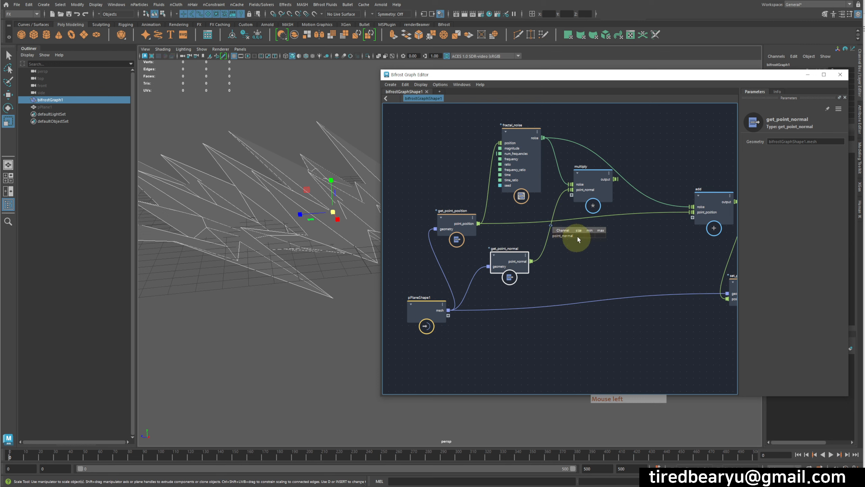
scroll(585, 258, up, 5)
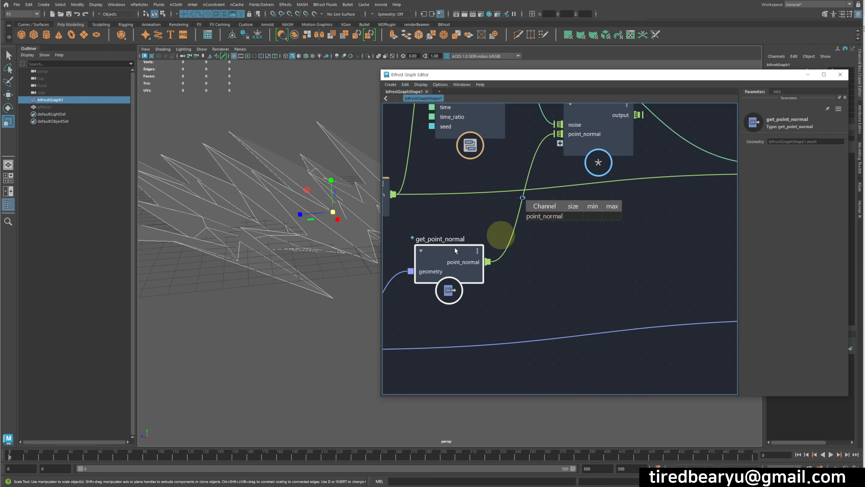
Rearrange get_point_normal and multiply, leaving get_point_normal between pPlaneShape1 and multiply with clear space around their connections
click(445, 265)
drag(445, 262, 461, 270)
scroll(524, 271, down, 3)
middle_drag(480, 278, 523, 273)
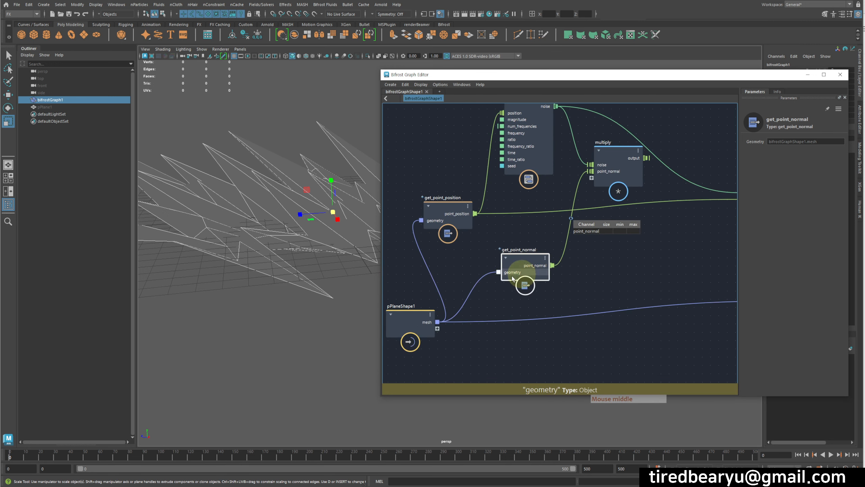
drag(518, 259, 472, 260)
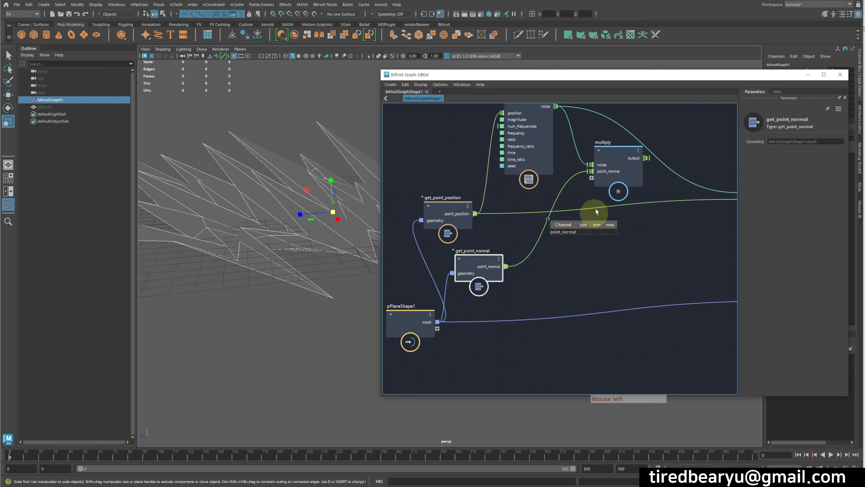
click(619, 165)
drag(619, 165, 649, 174)
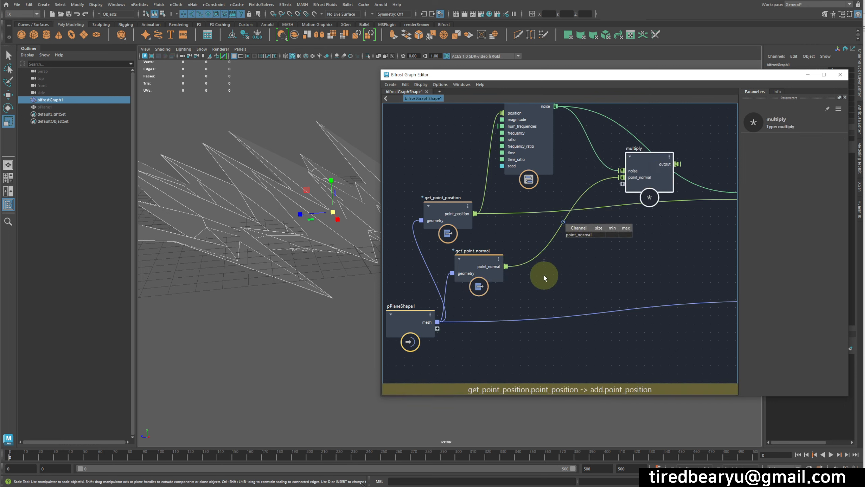
middle_drag(555, 271, 602, 230)
drag(518, 219, 558, 241)
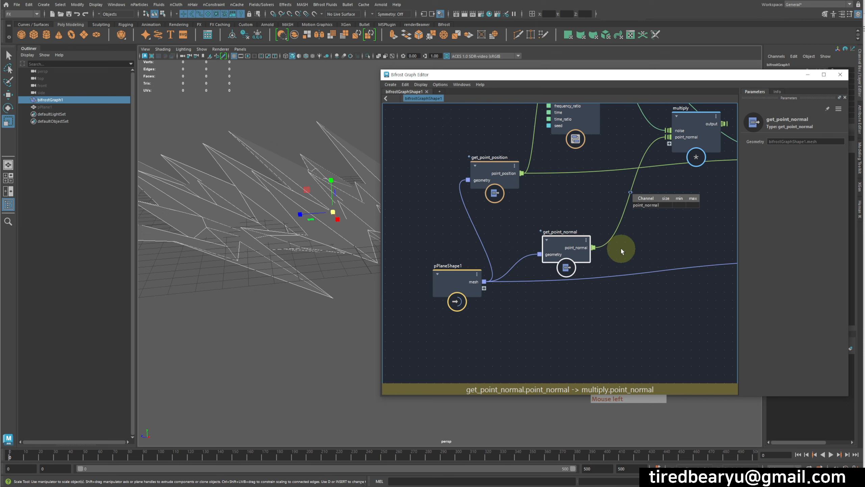
Connect multiply's output to add's noise input, replacing the direct fractal_noise link, and move get_point_normal slightly closer to the other nodes
middle_drag(640, 248, 554, 236)
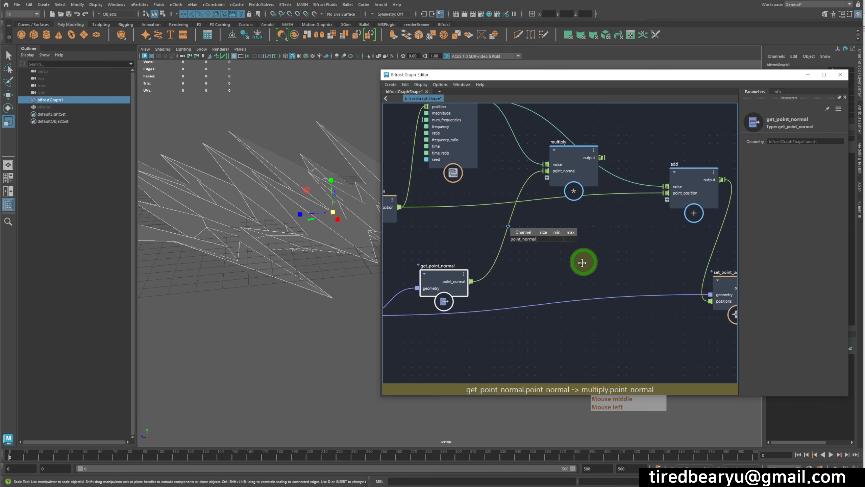
drag(599, 159, 659, 193)
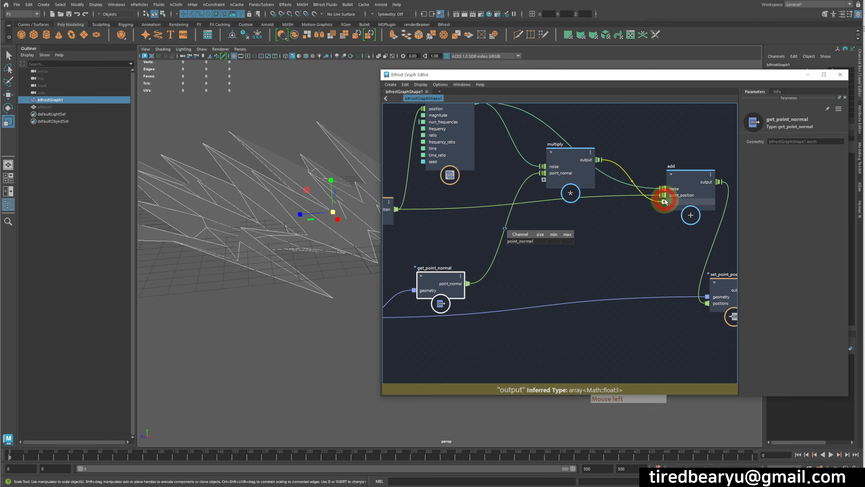
drag(660, 190, 662, 191)
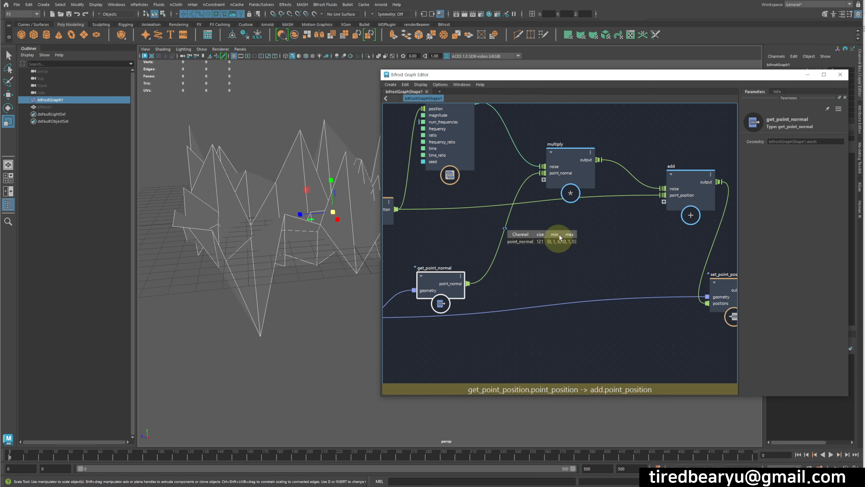
middle_drag(629, 266, 637, 270)
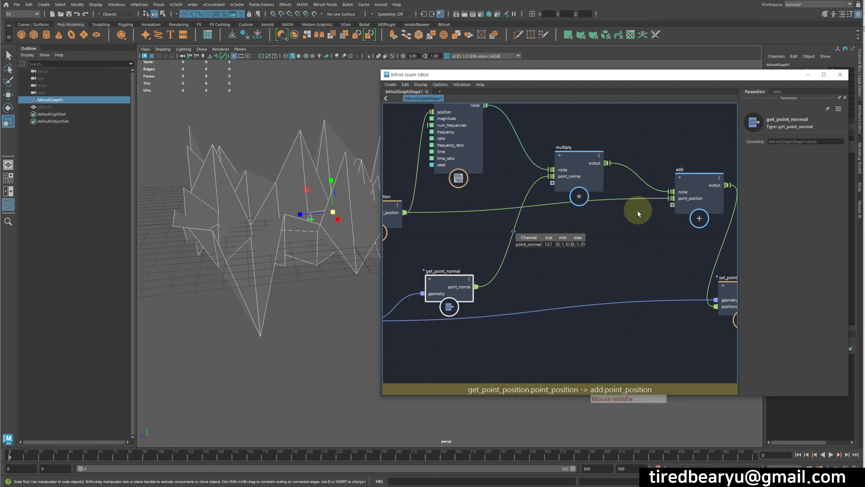
drag(444, 284, 435, 261)
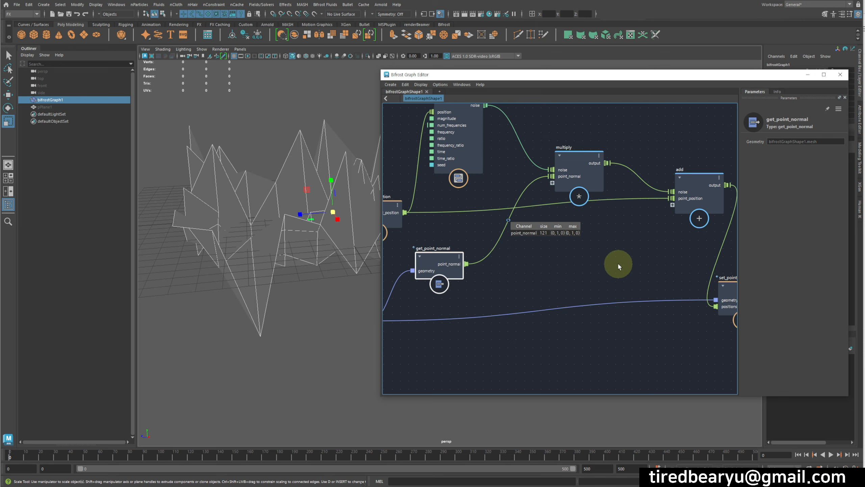
Add a watchpoint to the noise connection between fractal_noise and multiply, and shift both nodes apart to make room for its readout
alt+middle_drag(618, 263, 663, 283)
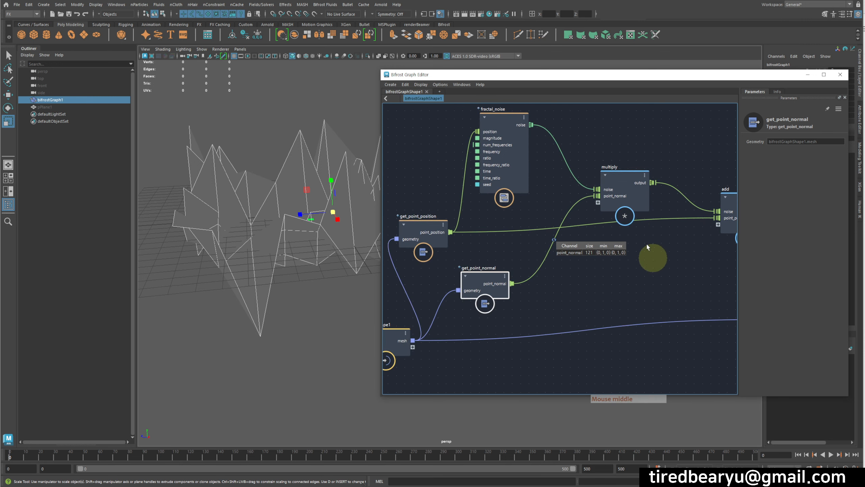
right_click(563, 146)
click(579, 155)
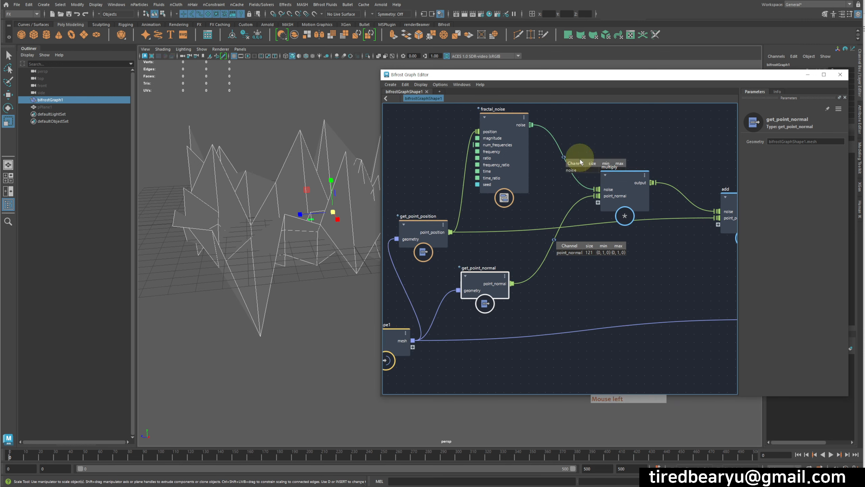
drag(635, 174, 642, 181)
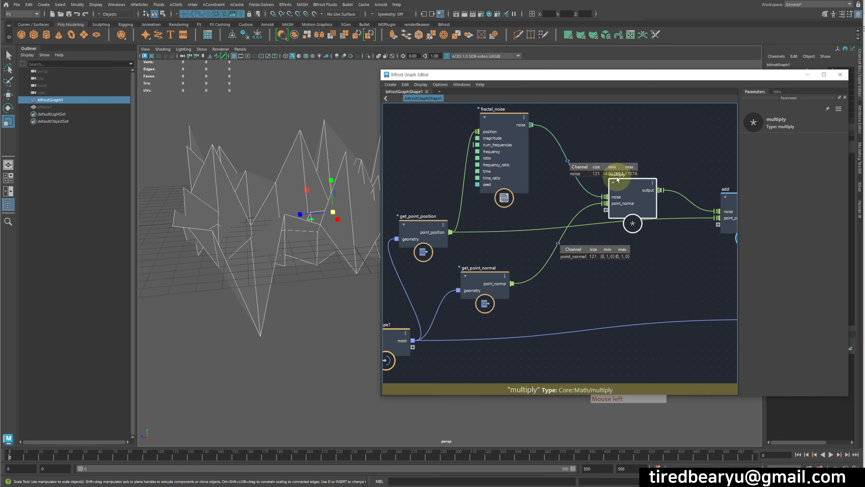
middle_drag(540, 154, 502, 138)
drag(501, 138, 482, 128)
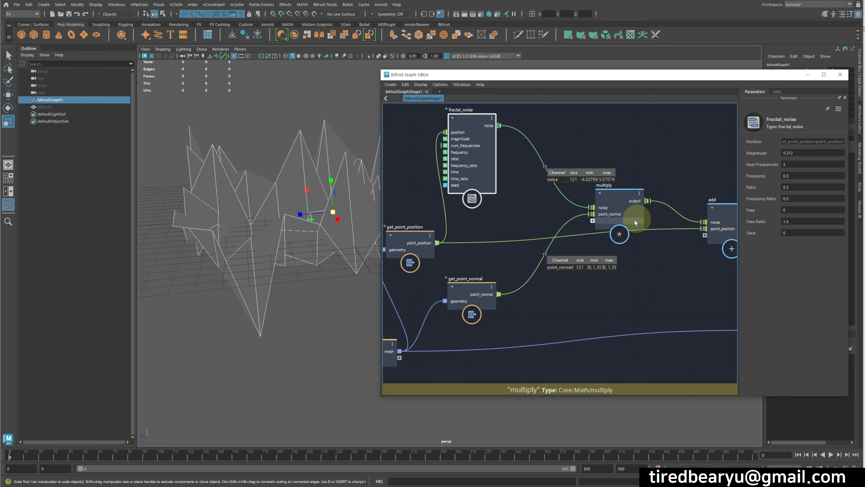
Examine the displaced plane in the viewport from several angles to check that its points move along the normals
alt+middle_drag(322, 329, 292, 301)
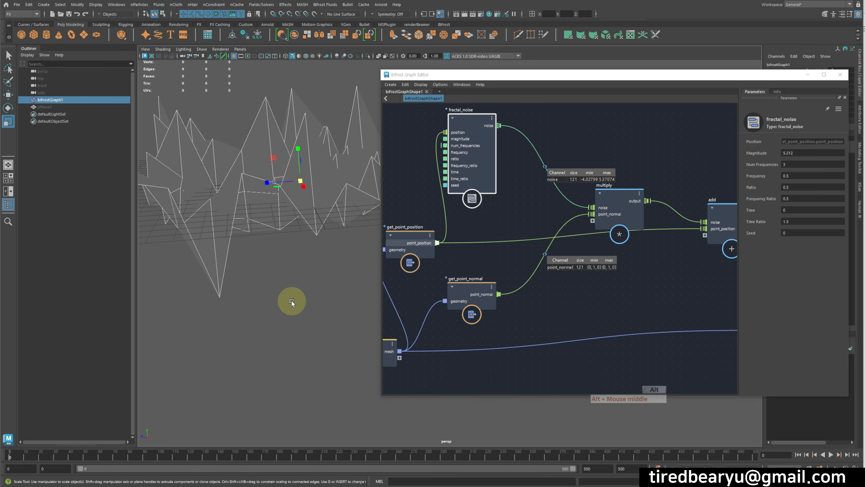
alt+drag(292, 301, 298, 316)
alt+right_drag(298, 317, 179, 253)
alt+middle_drag(320, 235, 272, 258)
alt+drag(272, 258, 267, 228)
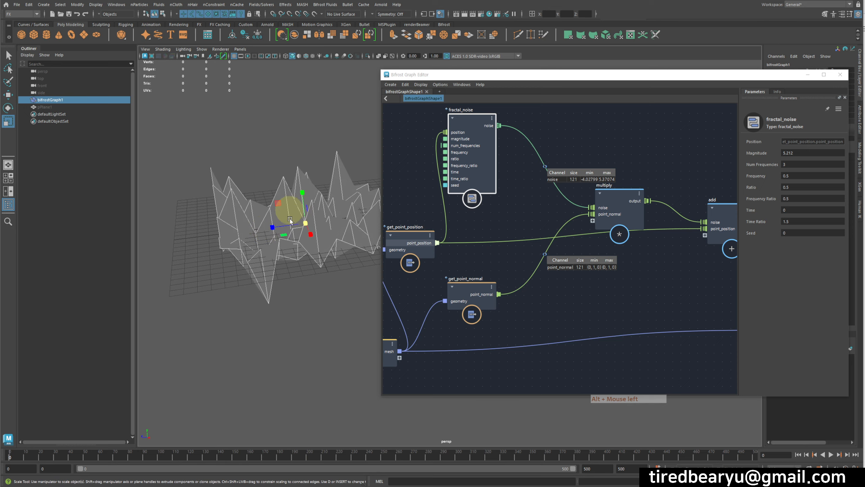
alt+drag(315, 252, 327, 274)
alt+middle_drag(327, 274, 309, 291)
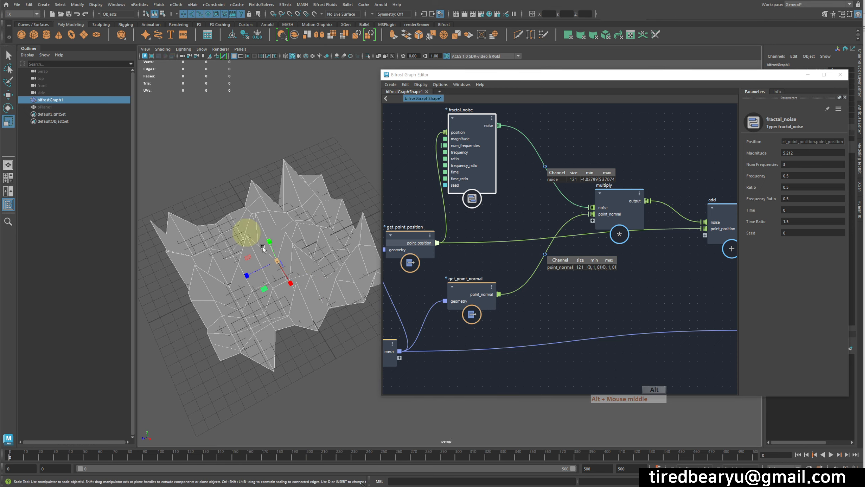
alt+drag(262, 247, 306, 259)
Move the graph editor clear of the channel values and increase pPlane1's Subdivisions Width and Subdivisions Height together for a denser mesh
drag(531, 75, 499, 85)
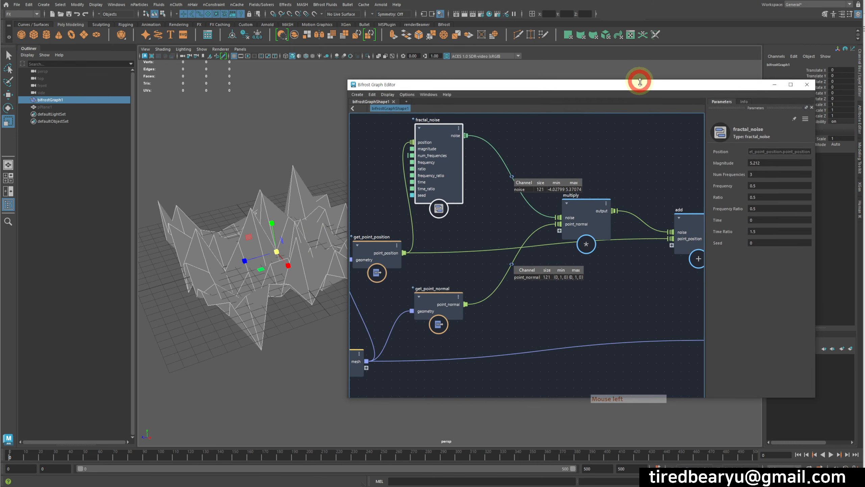
drag(640, 82, 668, 222)
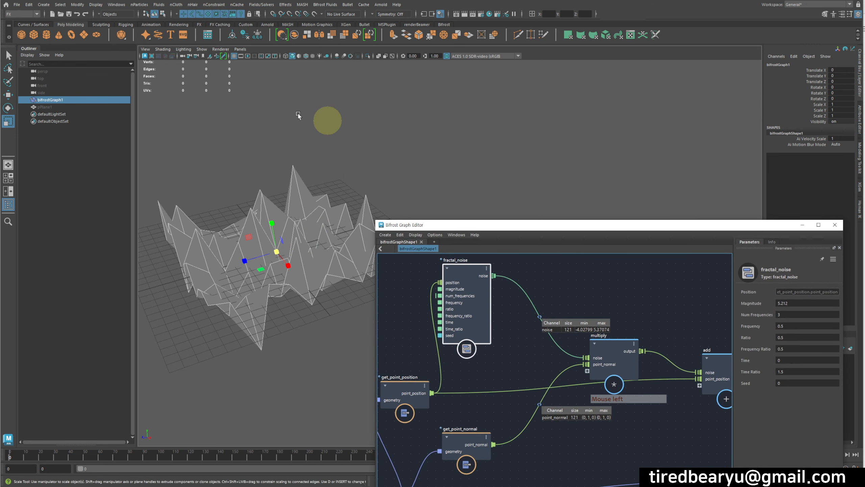
click(82, 107)
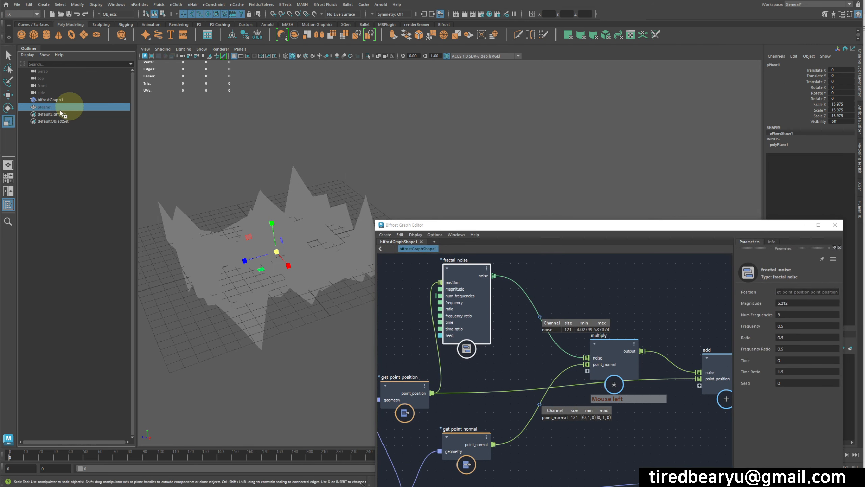
click(785, 146)
drag(801, 167, 804, 178)
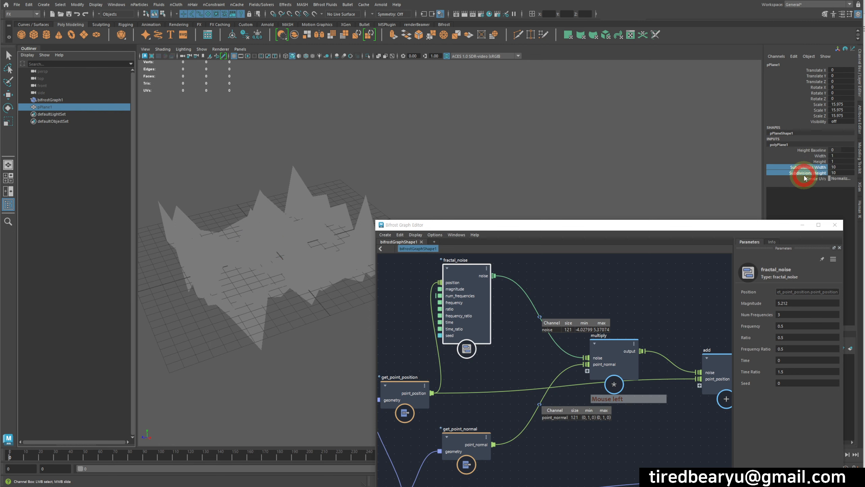
middle_drag(466, 163, 679, 156)
Inspect the denser displaced mesh from several angles, with and without its wireframe highlighted, to judge its surface shading
alt+middle_drag(415, 152, 590, 147)
alt+drag(558, 147, 508, 191)
alt+right_drag(375, 111, 458, 124)
click(460, 122)
alt+drag(461, 131, 469, 123)
alt+right_drag(469, 123, 400, 136)
alt+middle_drag(400, 136, 405, 173)
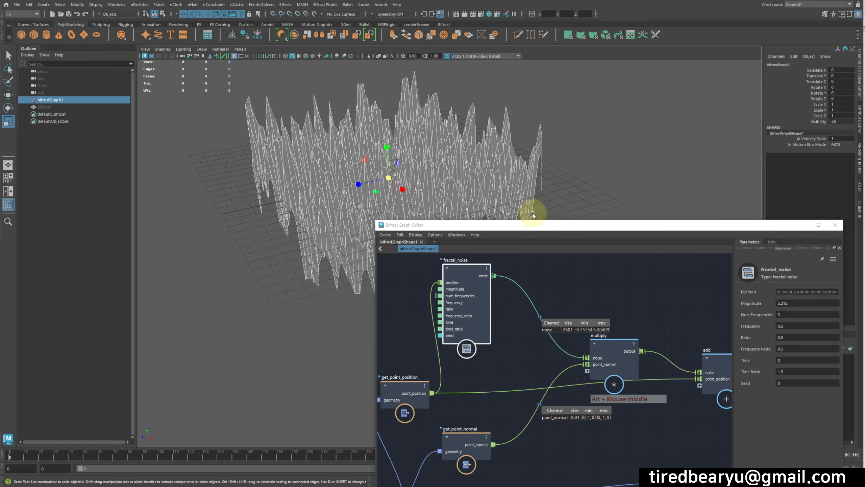
drag(531, 221, 607, 140)
alt+drag(266, 180, 321, 194)
alt+drag(344, 235, 381, 176)
alt+drag(375, 270, 377, 239)
click(374, 292)
mouse_move(366, 291)
alt+mouse_down()
mouse_move(359, 322)
mouse_move(381, 292)
alt+mouse_up()
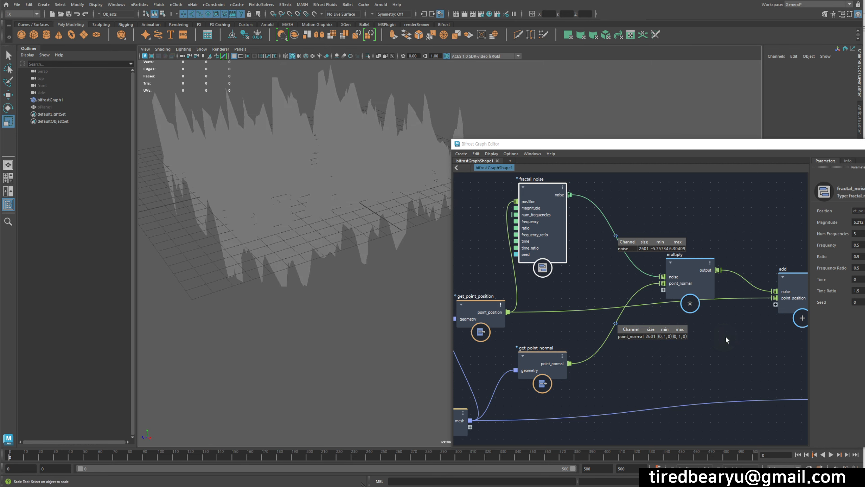
click(363, 180)
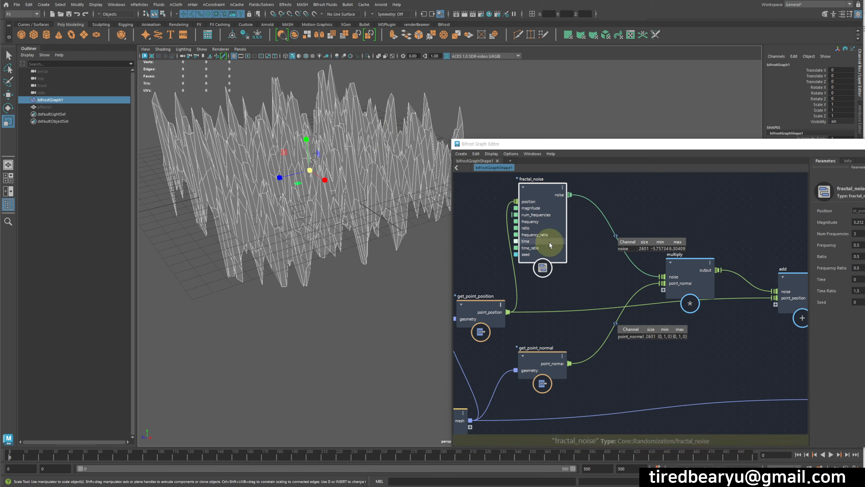
Spread set_point_position and output apart to leave room for another node between them
middle_drag(721, 341, 648, 308)
middle_drag(780, 317, 664, 268)
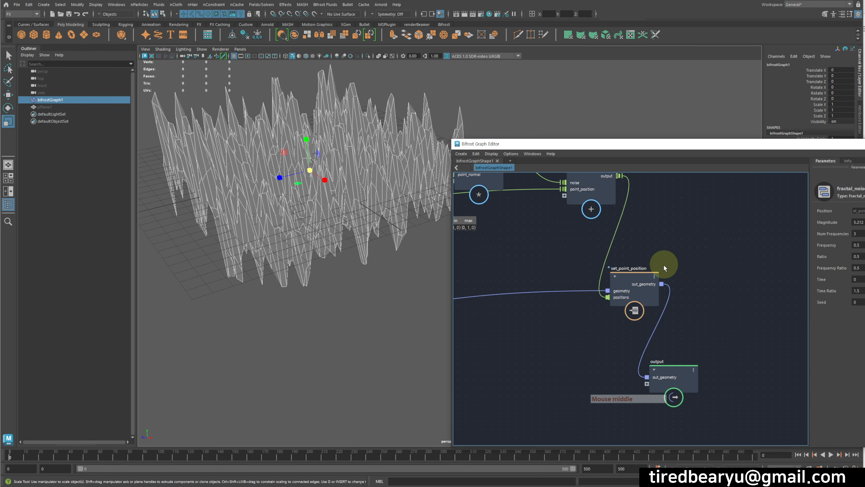
drag(684, 372, 808, 323)
drag(626, 279, 647, 287)
Create an update_mesh_normals node and place it between set_point_position and output
click(708, 261)
key(Tab)
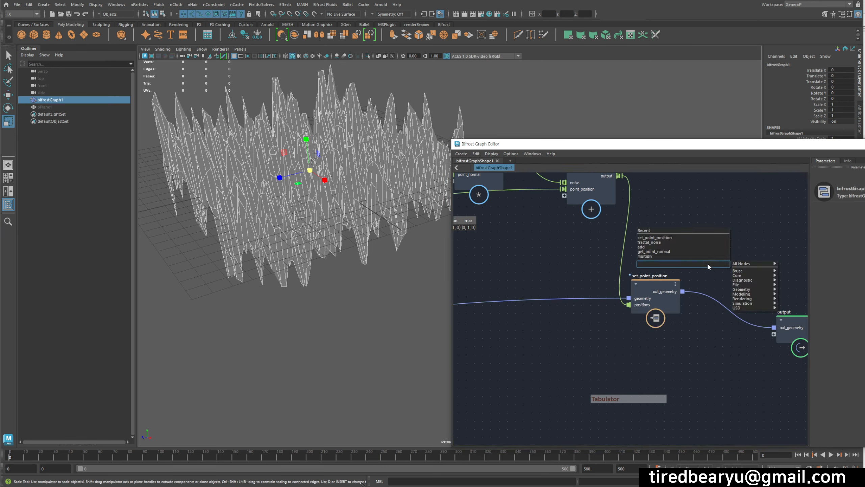
text(up)
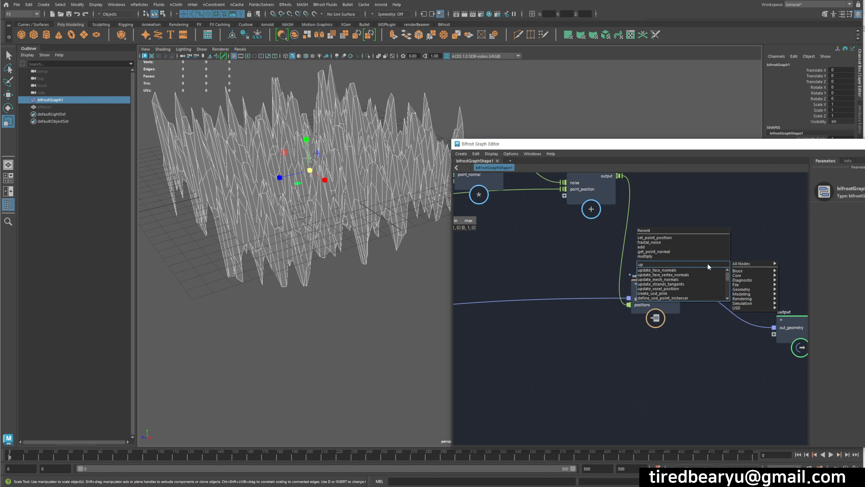
click(672, 279)
drag(691, 268, 723, 242)
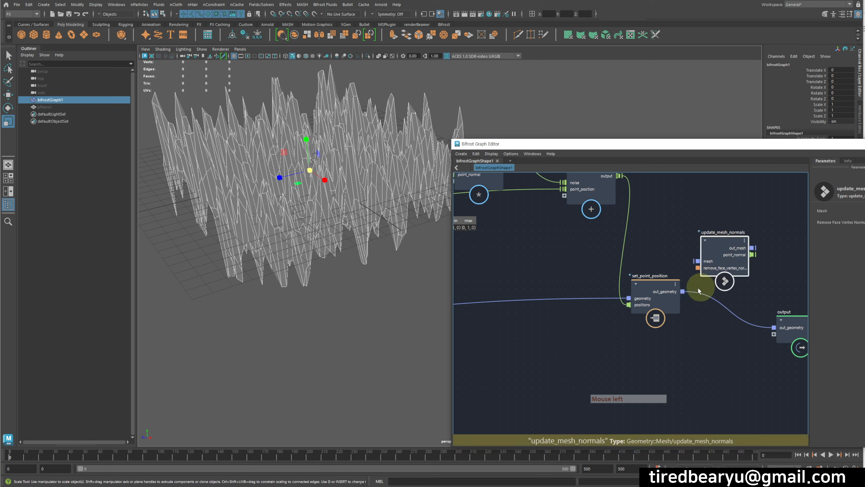
Route set_point_position's out_geometry through update_mesh_normals into output, align the new node between them, and check the shading without the wireframe
drag(683, 292, 696, 261)
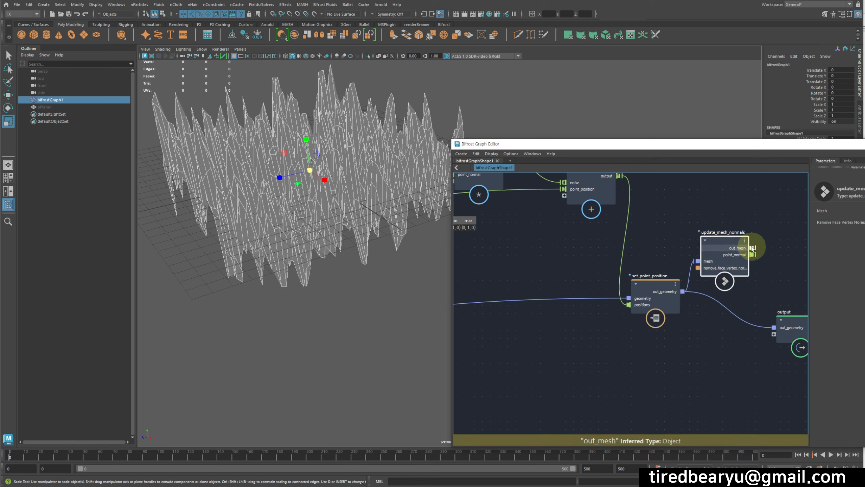
drag(754, 247, 773, 328)
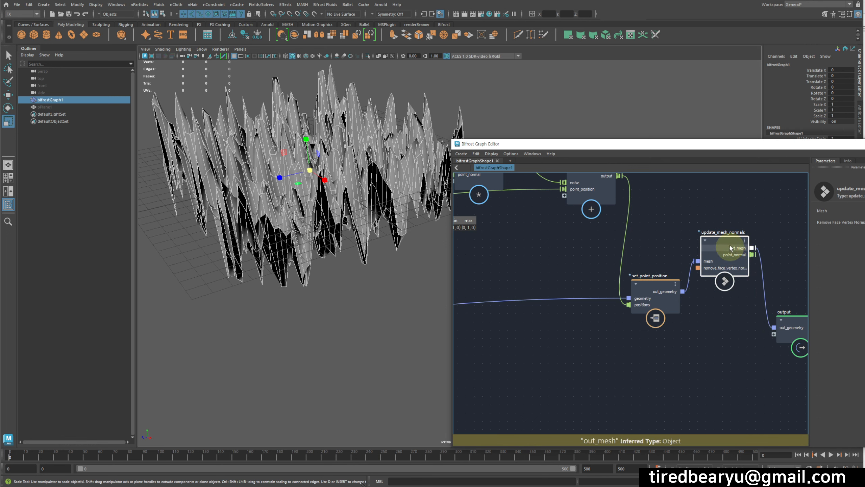
drag(724, 243, 715, 305)
mouse_move(337, 279)
alt+mouse_down()
mouse_move(344, 292)
mouse_move(330, 299)
mouse_move(342, 311)
mouse_move(384, 293)
mouse_move(355, 294)
mouse_move(353, 319)
mouse_move(354, 311)
alt+mouse_up()
click(341, 309)
mouse_move(343, 268)
alt+mouse_down()
mouse_move(334, 299)
mouse_move(337, 282)
alt+mouse_up()
Reduce fractal_noise's Magnitude to 1.622
drag(553, 150, 612, 131)
alt+middle_drag(637, 283, 678, 346)
alt+middle_drag(613, 293, 721, 334)
alt+middle_drag(586, 211, 629, 260)
click(576, 217)
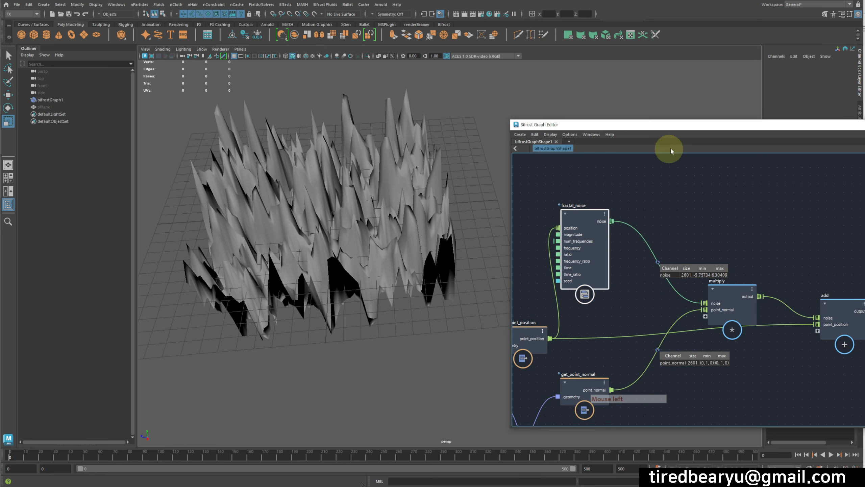
drag(689, 137, 583, 260)
drag(773, 340, 701, 340)
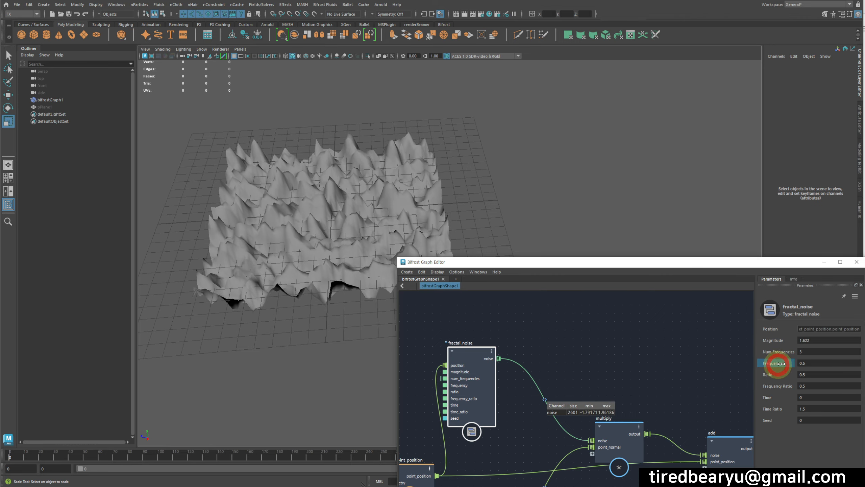
Lower fractal_noise's Frequency to about 0.15 for broad, smooth hills, and review the terrain from several angles
drag(779, 364, 695, 360)
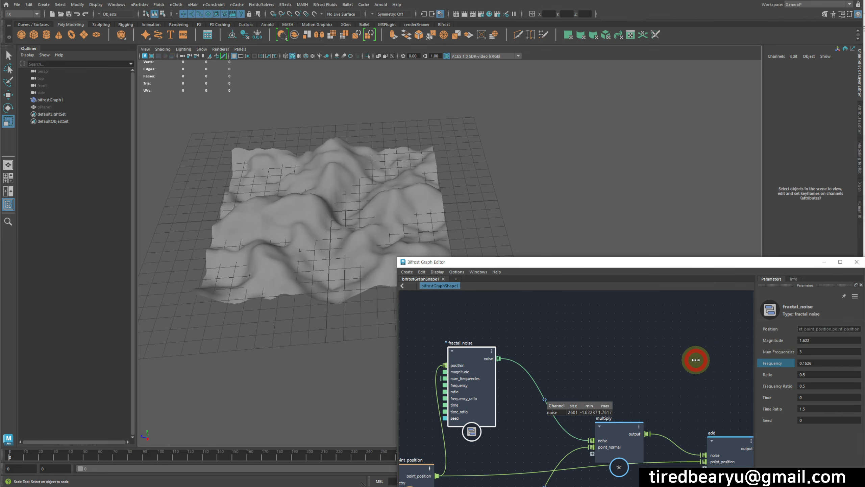
alt+drag(505, 185, 509, 169)
drag(538, 262, 611, 148)
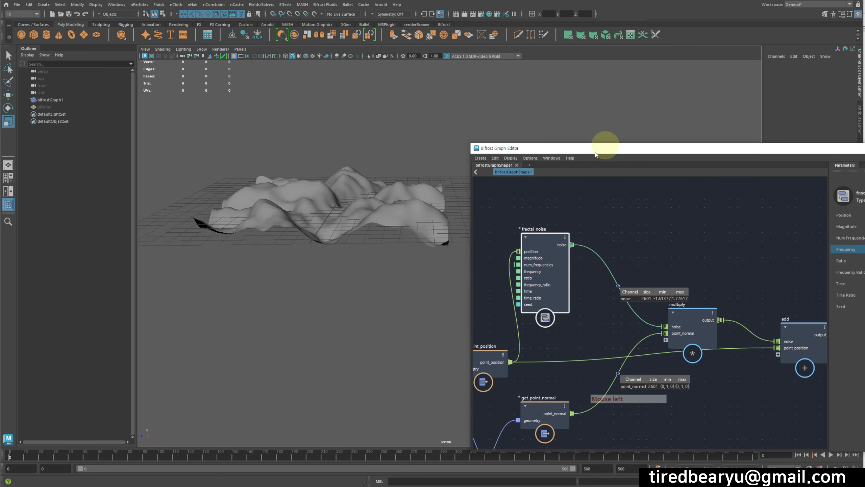
alt+middle_drag(438, 278, 423, 284)
alt+drag(379, 265, 351, 253)
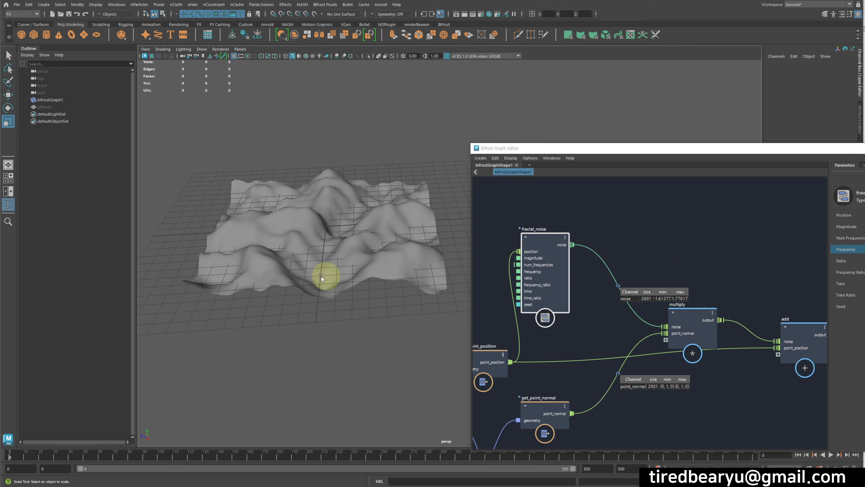
alt+drag(359, 313, 378, 323)
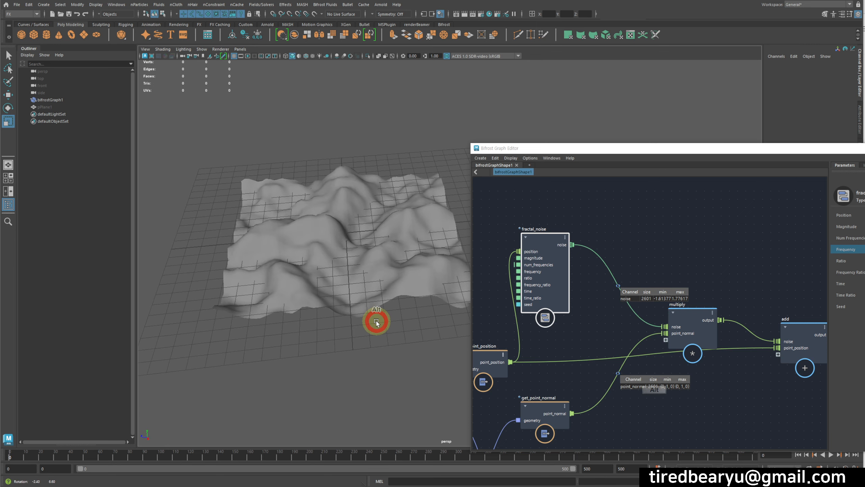
Shift pPlaneShape1, get_point_position, get_point_normal and fractal_noise away from multiply to make room for another node
scroll(678, 240, down, 2)
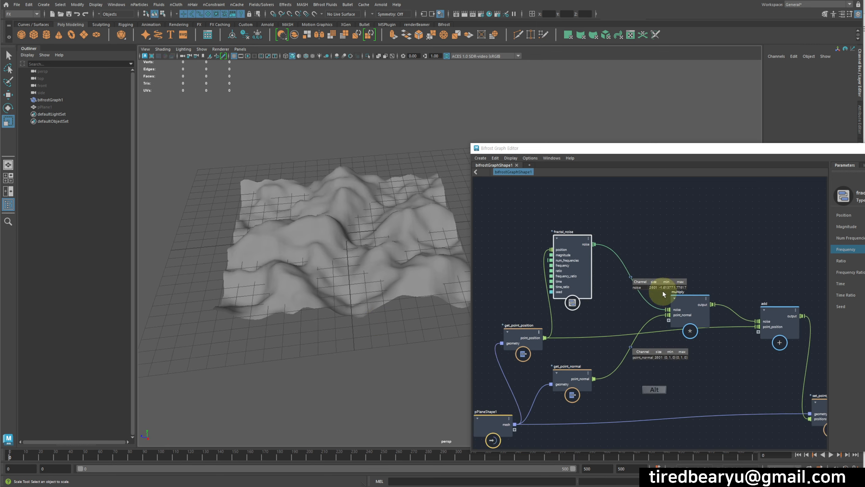
alt+middle_drag(637, 251, 763, 241)
alt+middle_drag(731, 331, 612, 289)
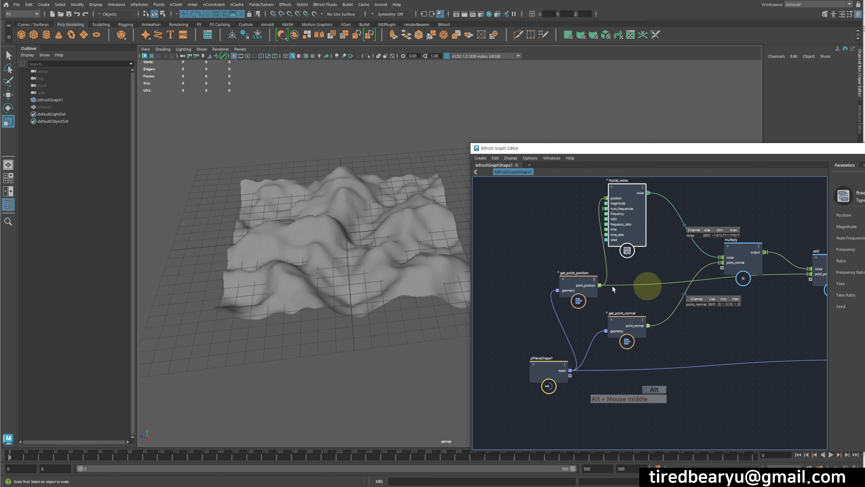
drag(538, 317, 630, 371)
drag(628, 341, 575, 355)
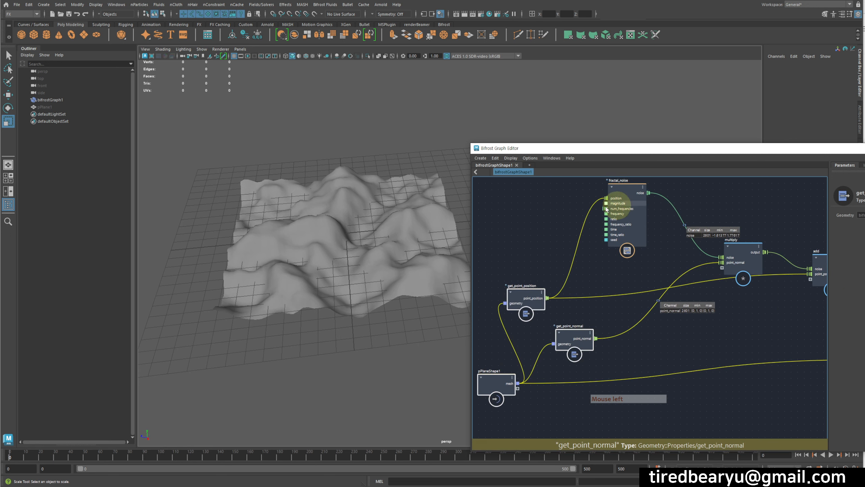
alt+middle_drag(663, 241, 648, 259)
drag(626, 215, 591, 210)
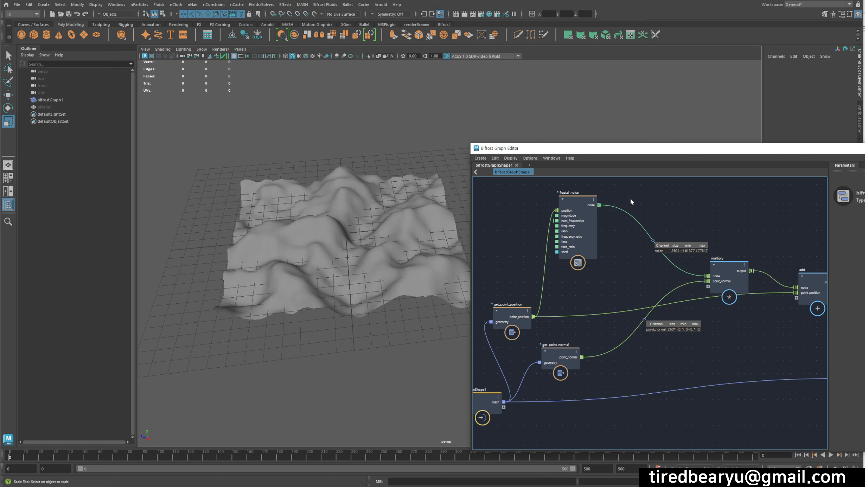
Create an evaluate_fcurve node and place it between fractal_noise and multiply
key(Tab)
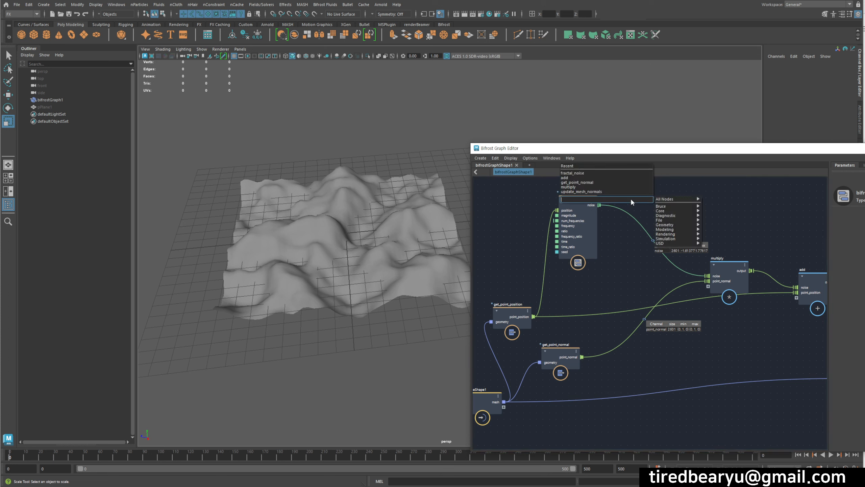
text(fs)
key(BackSpace)
text(c)
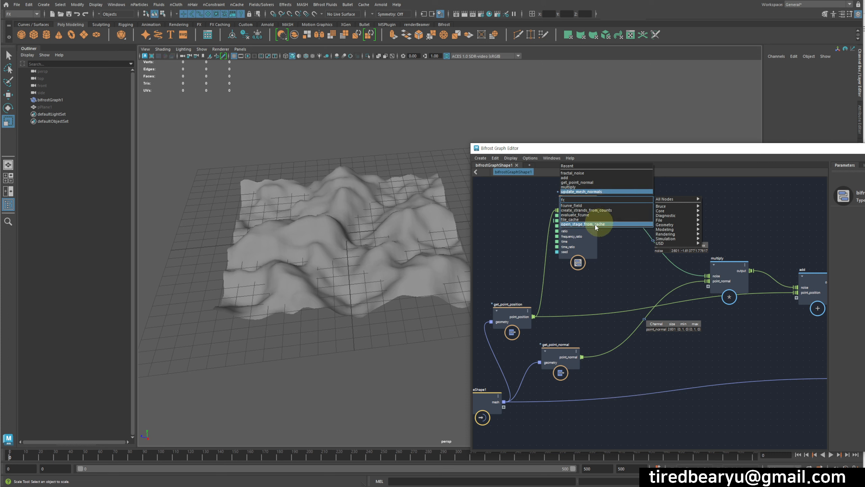
click(578, 215)
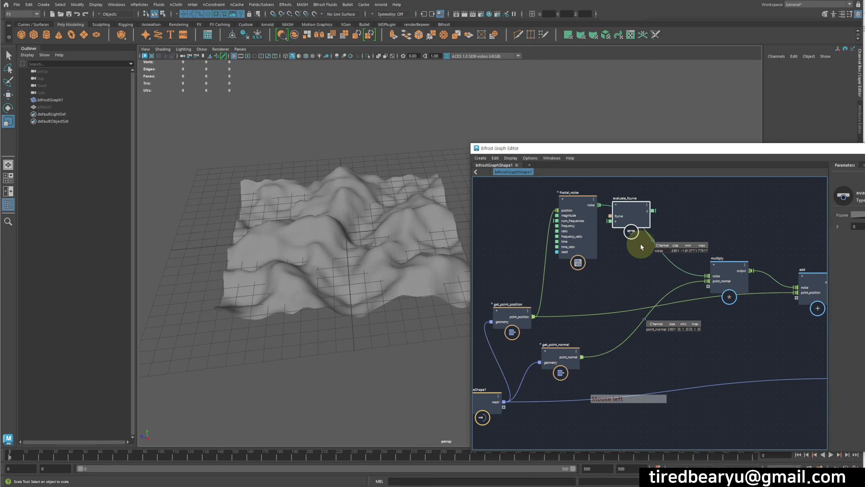
click(627, 215)
middle_drag(636, 257, 633, 286)
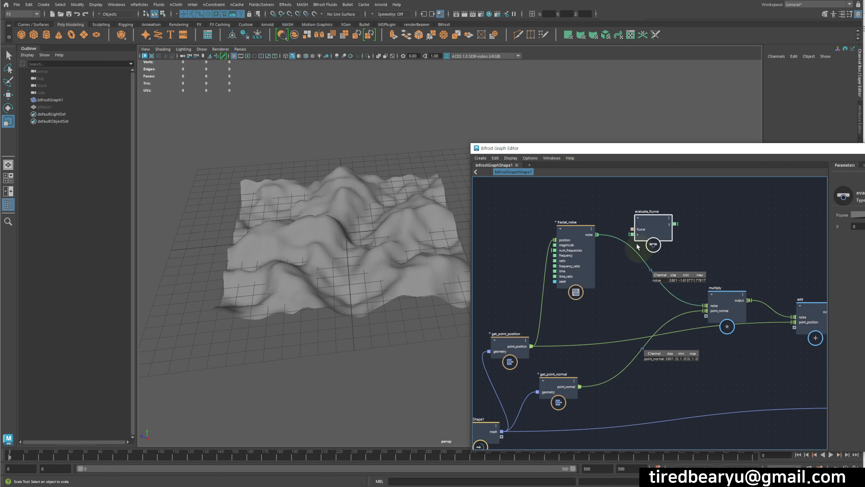
click(647, 228)
drag(652, 218, 645, 207)
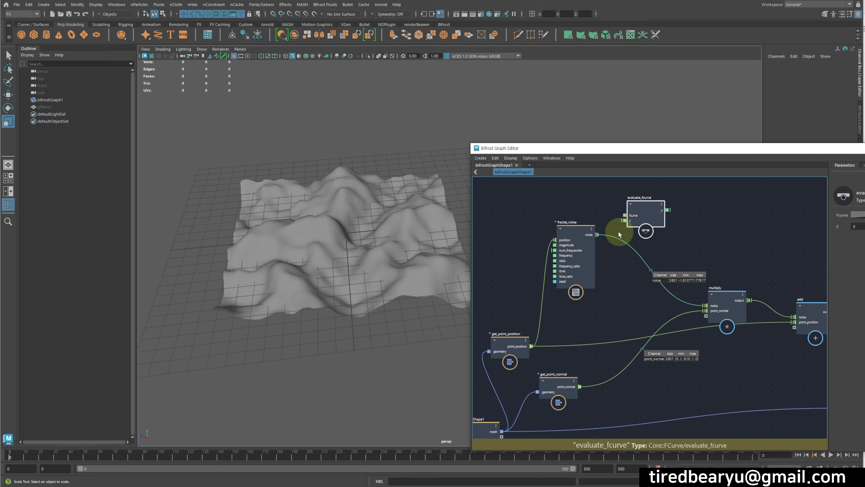
Connect fractal_noise's noise output to evaluate_fcurve's x and evaluate_fcurve's y to multiply's noise input, and check the terrain
click(601, 235)
drag(602, 235, 625, 220)
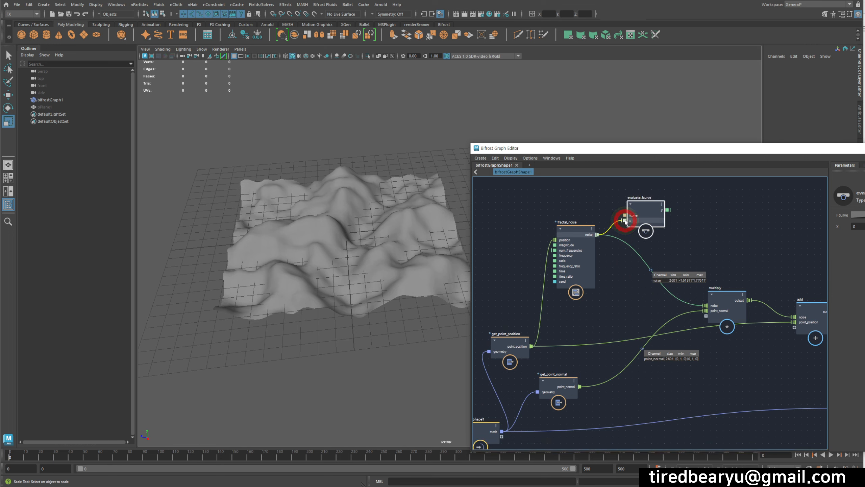
click(715, 297)
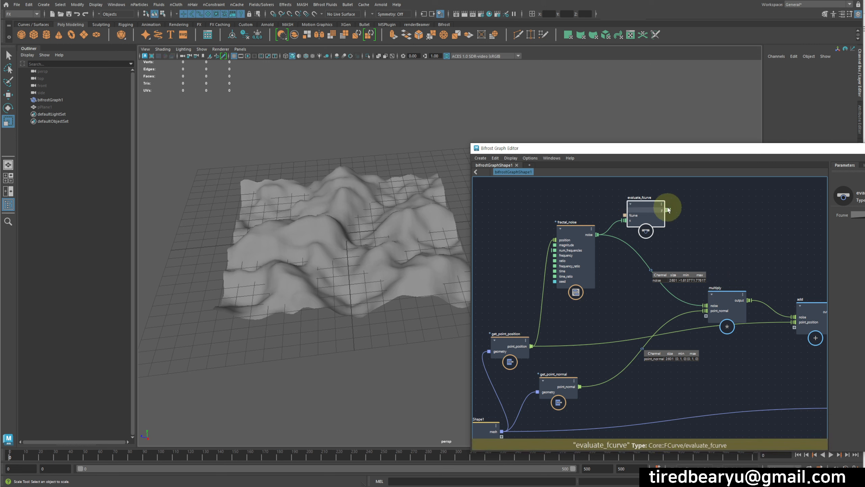
drag(693, 280, 701, 298)
drag(667, 210, 705, 306)
mouse_move(354, 291)
alt+mouse_down()
mouse_move(359, 271)
mouse_move(357, 293)
mouse_move(357, 282)
alt+mouse_up()
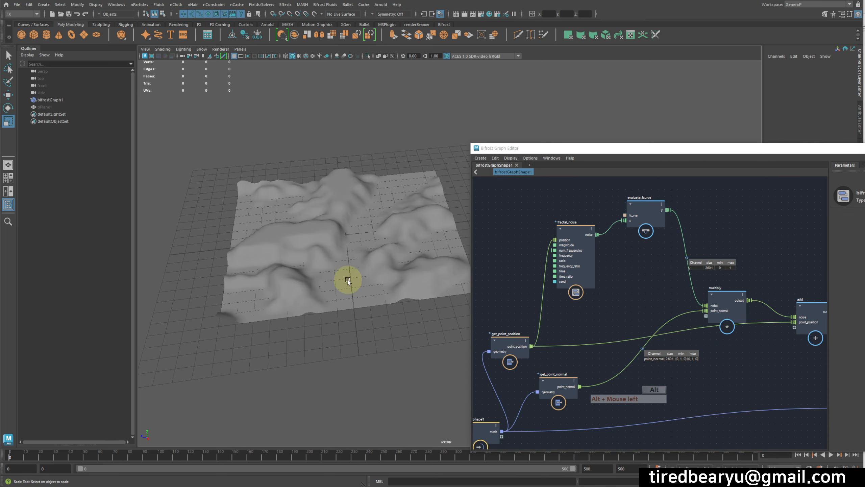
alt+middle_drag(347, 279, 357, 294)
alt+middle_drag(741, 216, 698, 215)
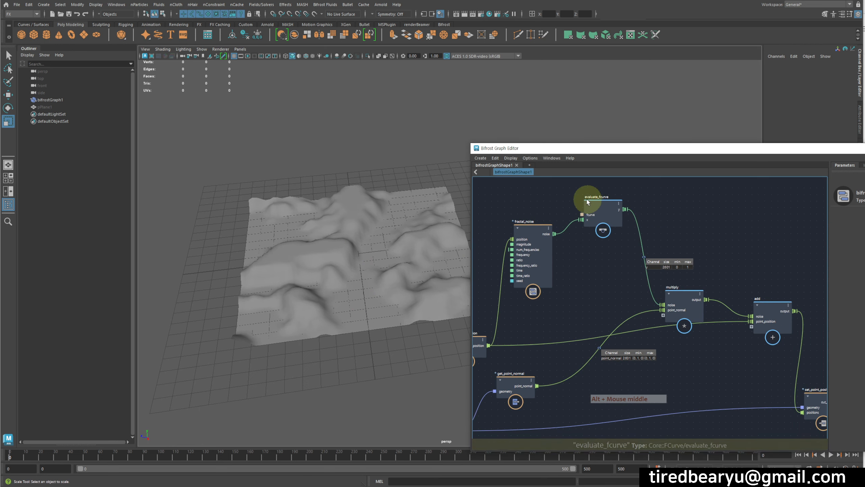
Bring the node parameters fully into view and examine evaluate_fcurve's curve against the terrain's flat areas
click(517, 226)
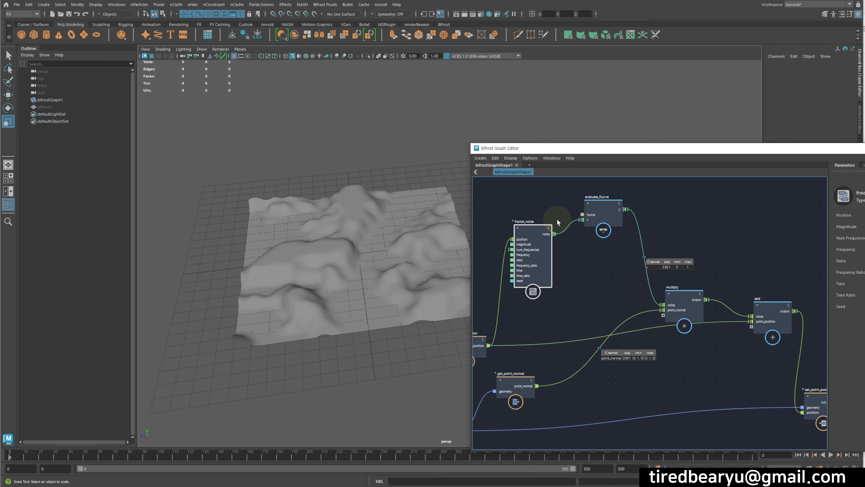
click(603, 208)
drag(712, 149, 617, 126)
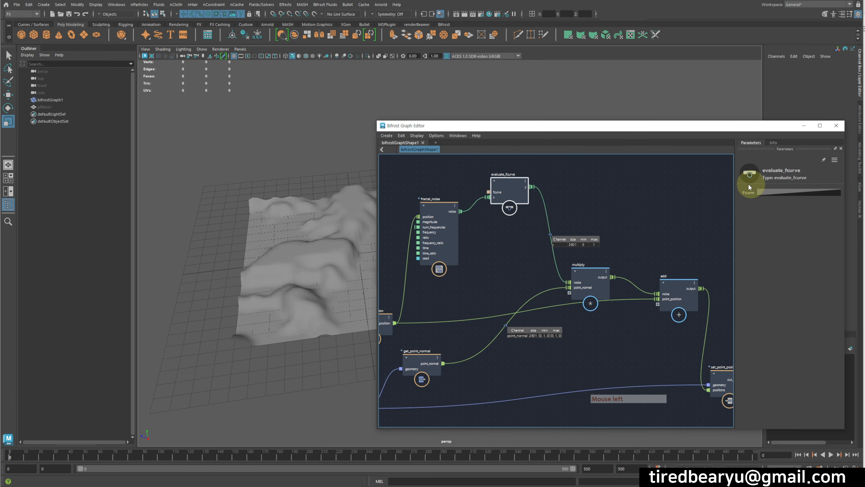
click(778, 193)
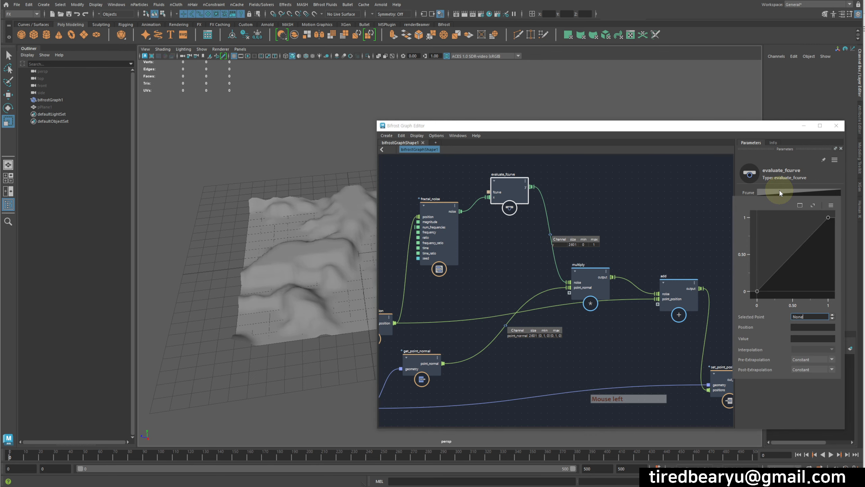
alt+drag(247, 196, 203, 185)
click(822, 192)
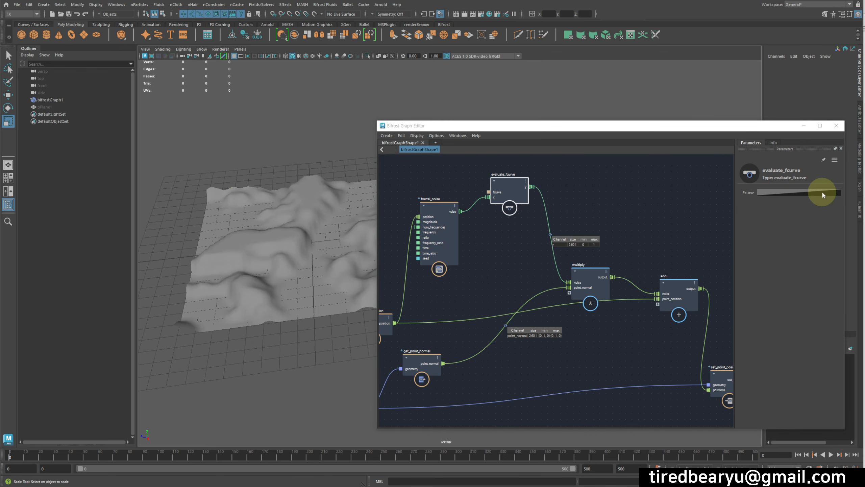
click(733, 196)
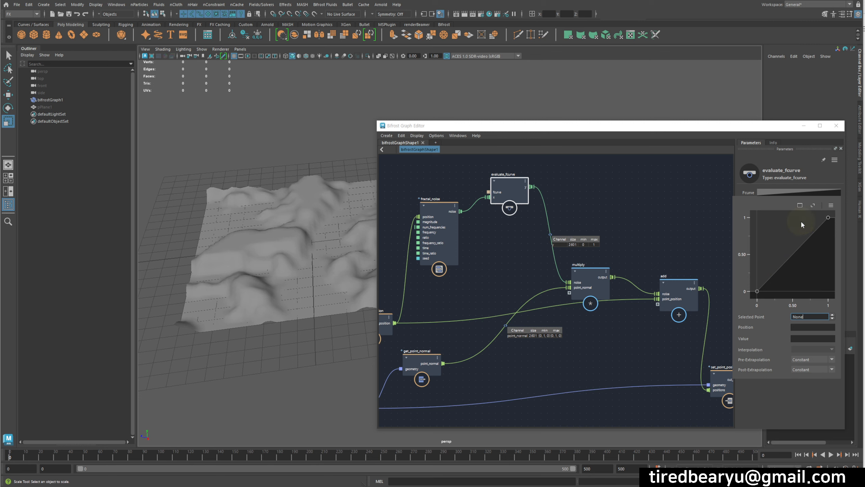
mouse_move(313, 253)
alt+mouse_down()
mouse_move(313, 232)
mouse_move(313, 252)
alt+mouse_up()
alt+middle_drag(476, 247, 517, 251)
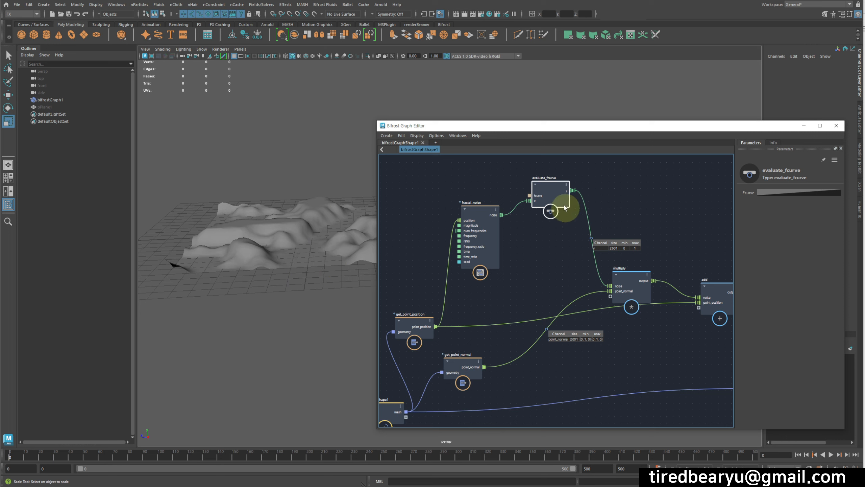
Try to move the start point of evaluate_fcurve's curve below zero
click(548, 191)
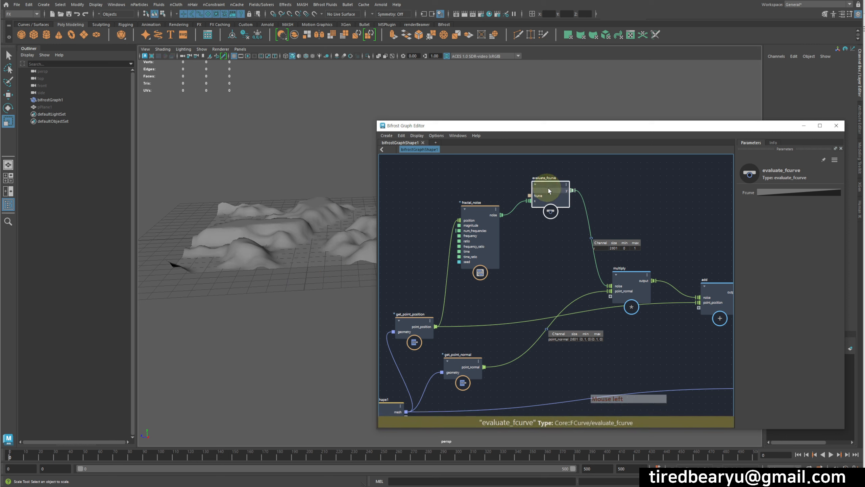
click(804, 190)
click(803, 192)
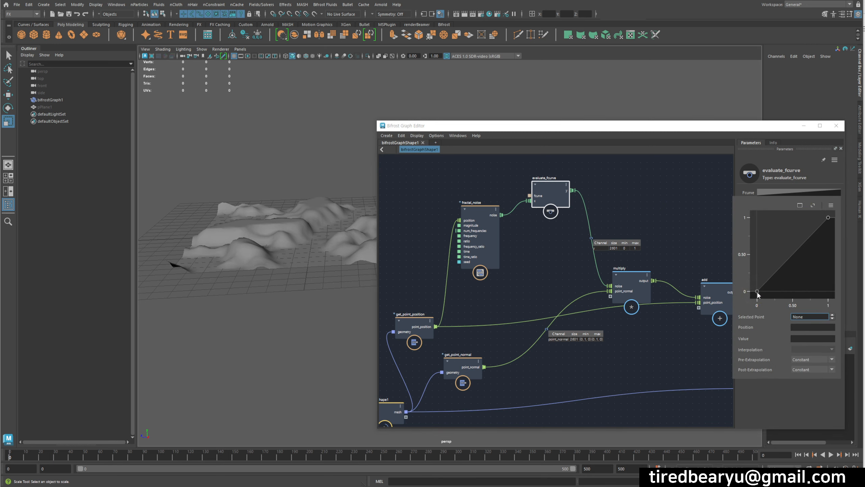
drag(756, 292, 750, 298)
click(750, 340)
key(ctrl+z)
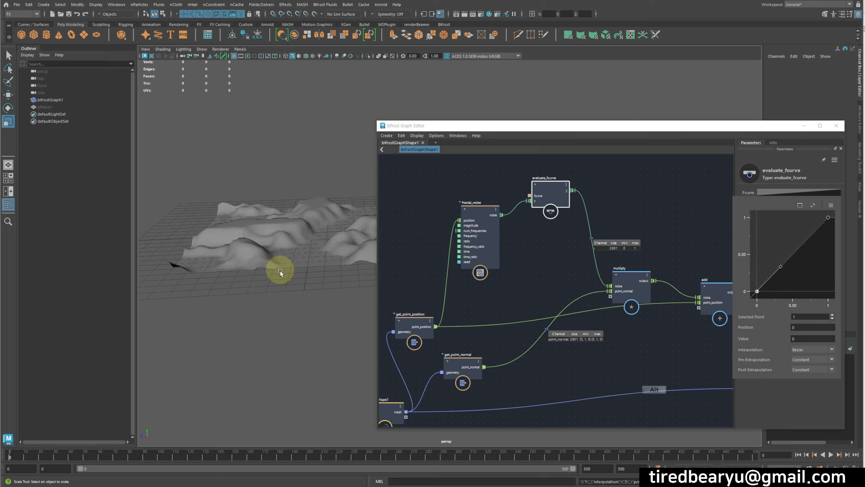
alt+middle_drag(280, 272, 242, 325)
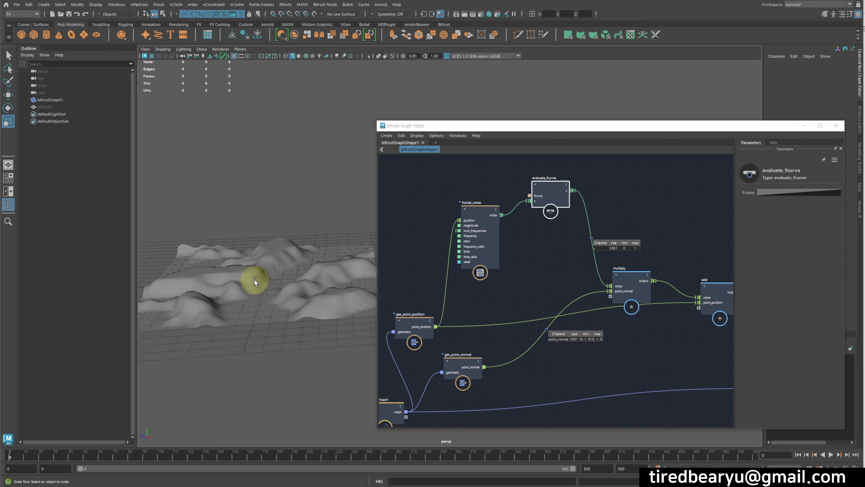
Add a watchpoint to the connection from fractal_noise to evaluate_fcurve and space the two nodes apart
drag(476, 207, 415, 194)
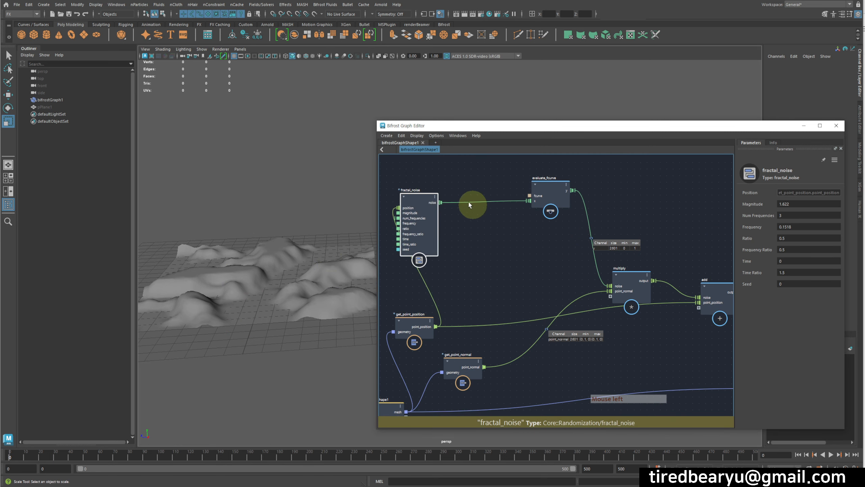
right_click(467, 202)
click(487, 213)
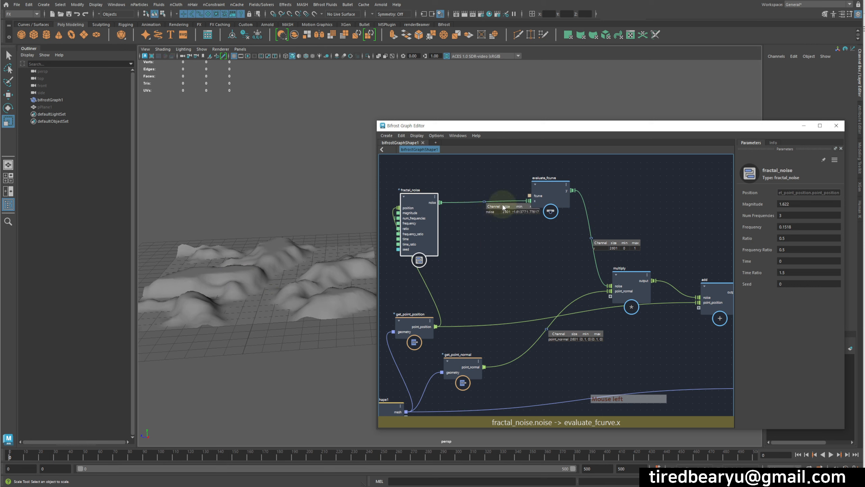
drag(560, 197, 593, 184)
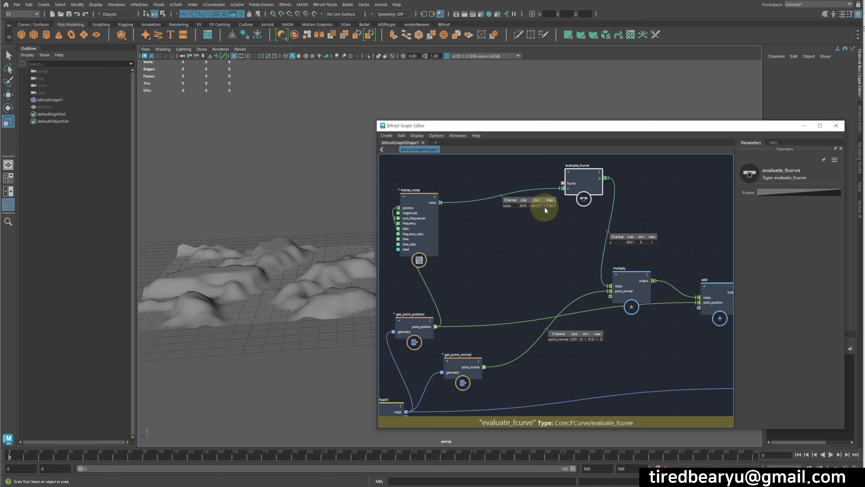
drag(418, 196, 445, 204)
click(517, 220)
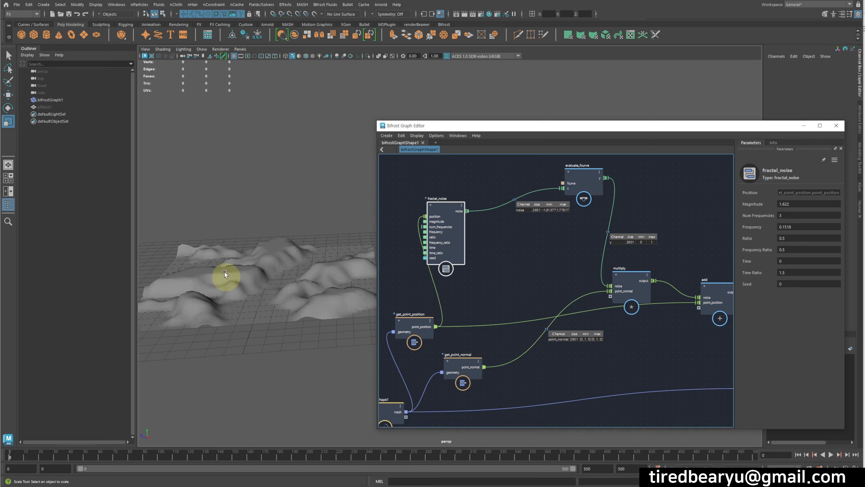
Set the end point of evaluate_fcurve's curve to Value 2 and Position 2, and review the terrain
click(575, 175)
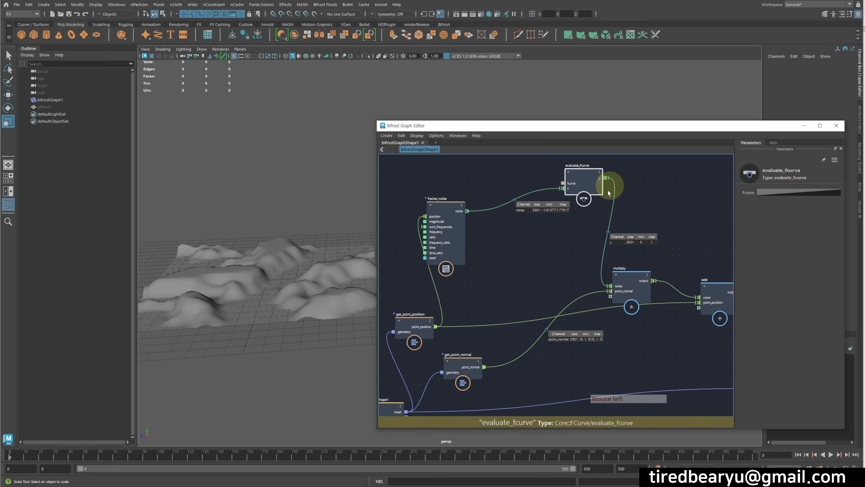
click(588, 182)
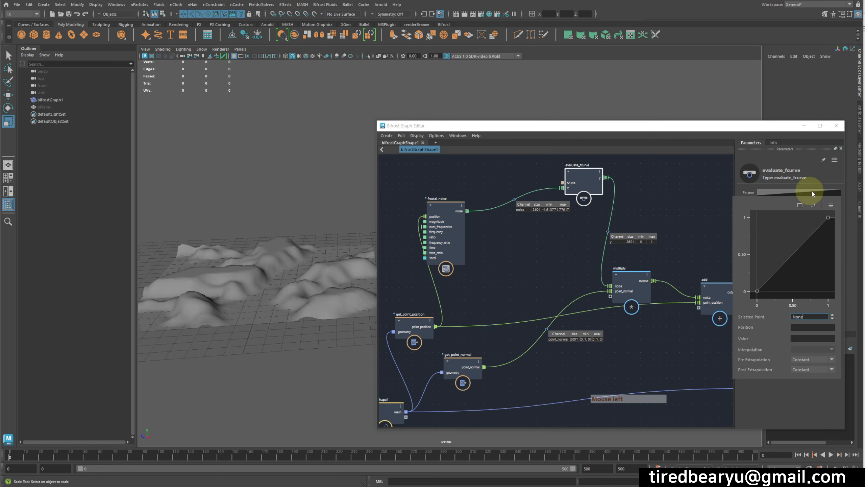
click(827, 218)
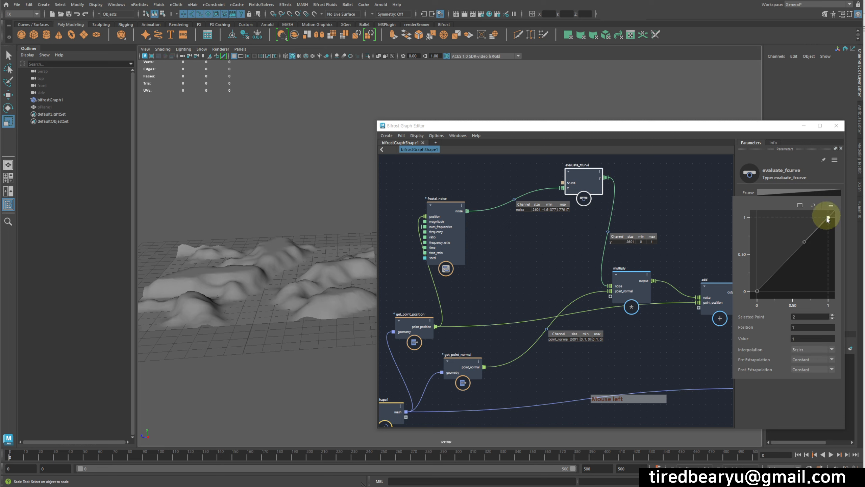
click(805, 338)
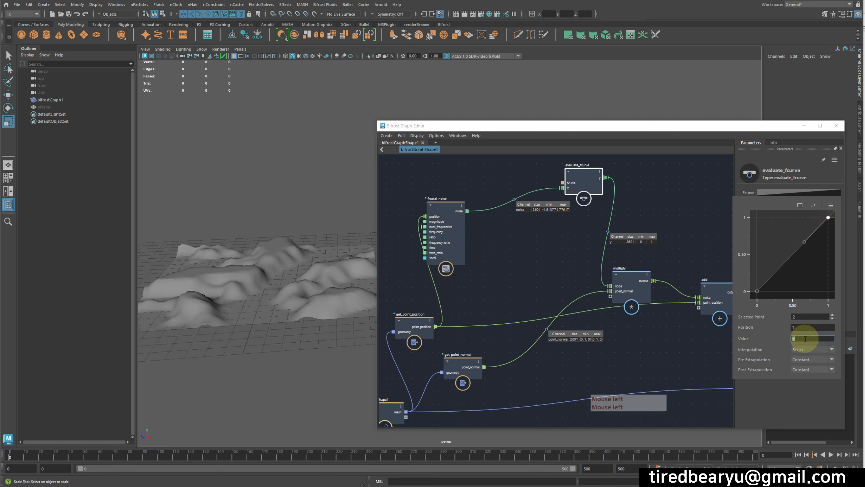
text(2)
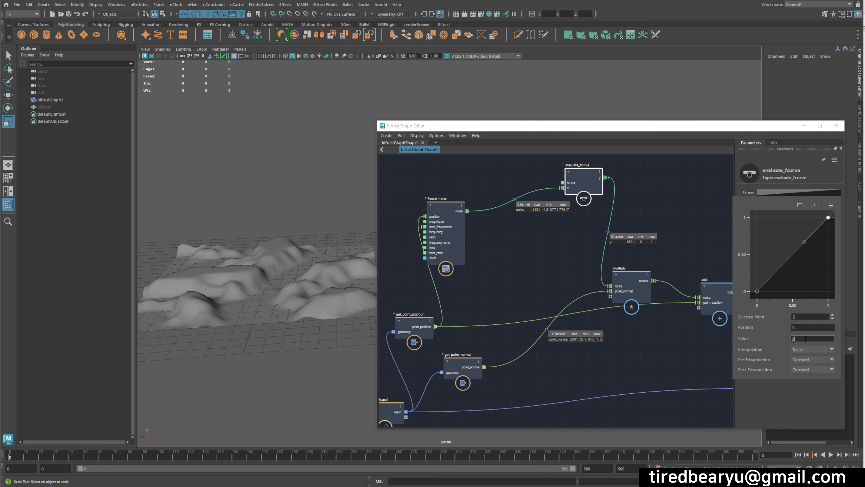
key(Return)
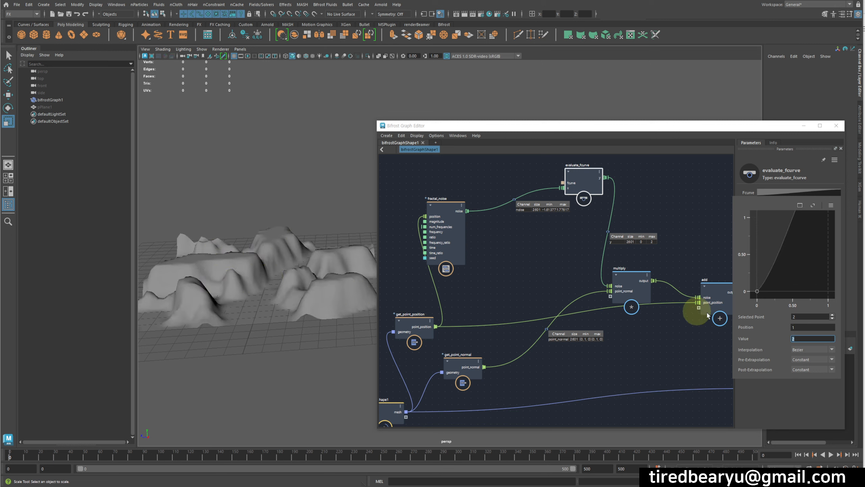
click(807, 328)
text(2)
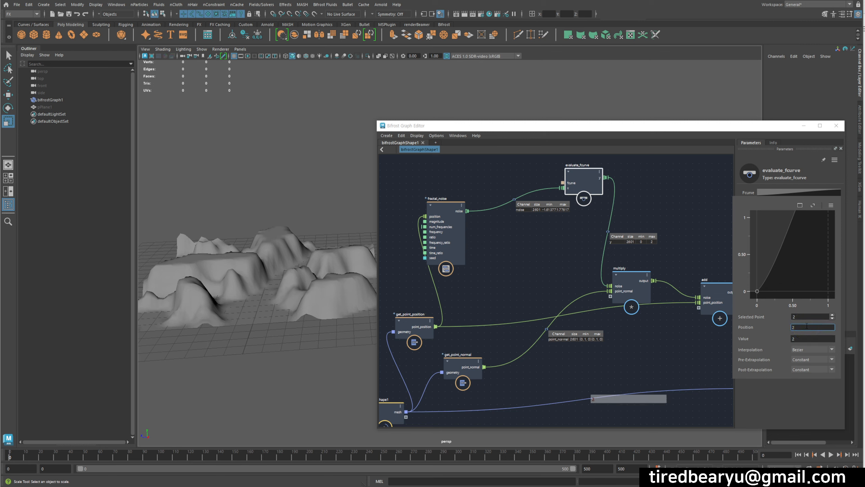
key(Return)
alt+drag(340, 318, 235, 264)
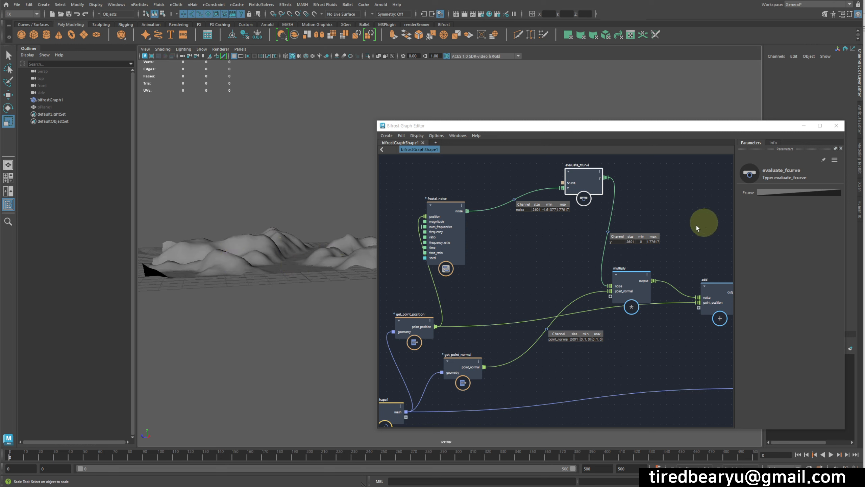
Add two inner points to evaluate_fcurve's curve, raising the first to about Position 0.33 and Value 0.95
alt+drag(338, 251, 326, 265)
click(599, 172)
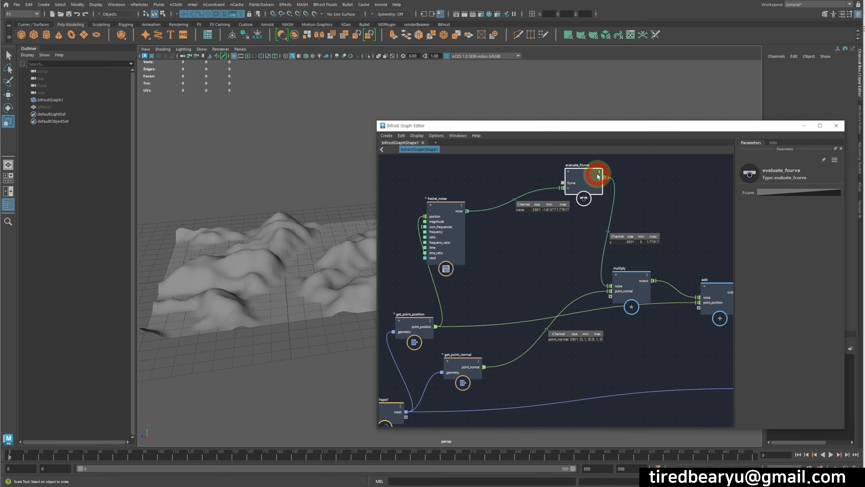
click(723, 240)
click(783, 193)
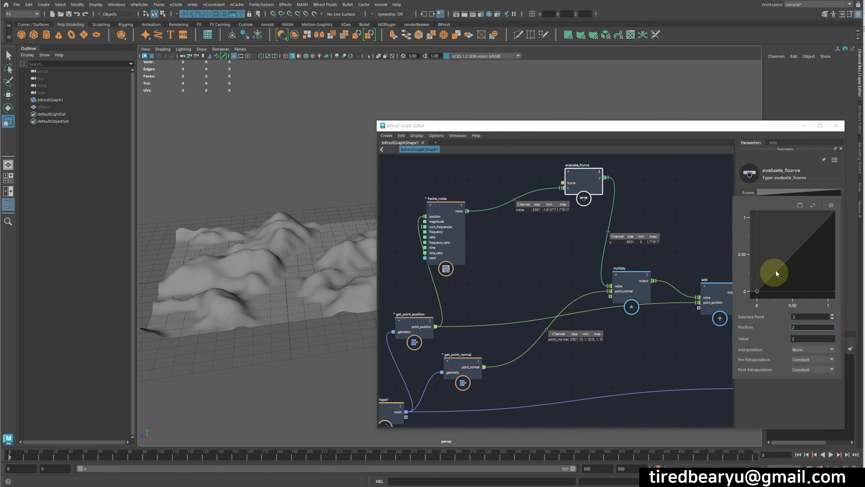
drag(782, 265, 780, 223)
alt+middle_drag(791, 240, 750, 252)
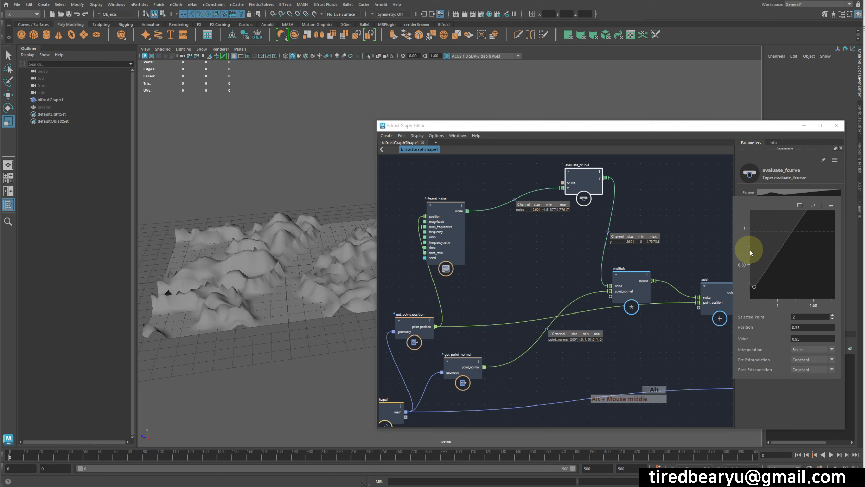
scroll(798, 237, down, 5)
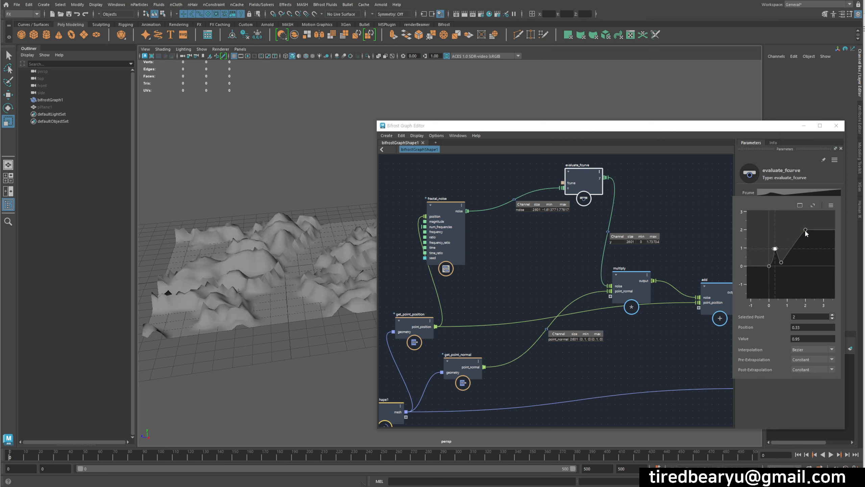
Move the end point of evaluate_fcurve's curve to about Position 2.37 and Value 2.8, and reshape the low point between the peaks
mouse_move(805, 229)
mouse_down()
mouse_move(810, 221)
mouse_move(780, 214)
mouse_move(790, 220)
mouse_up()
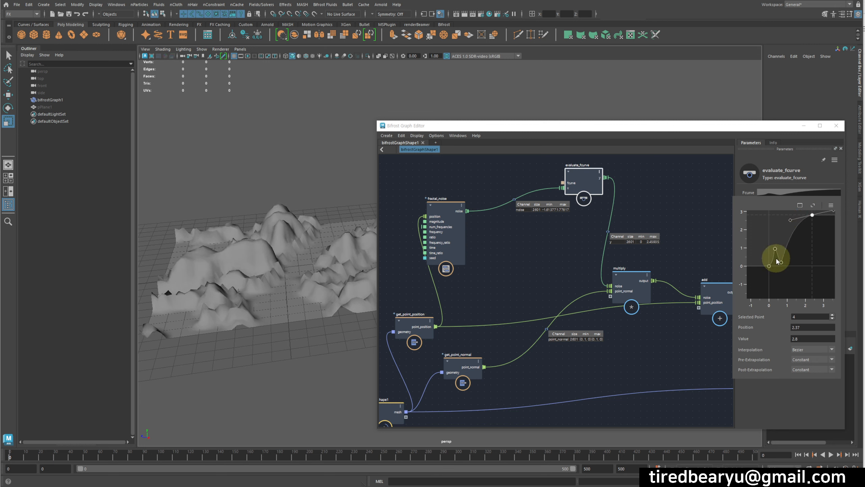
click(782, 262)
drag(779, 264, 767, 272)
mouse_move(298, 282)
alt+mouse_down()
mouse_move(287, 287)
mouse_move(301, 275)
mouse_move(320, 294)
mouse_move(300, 279)
alt+mouse_up()
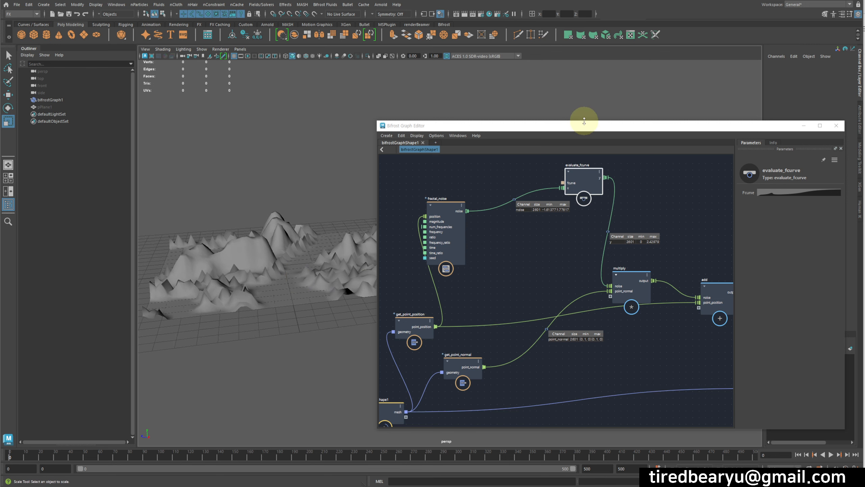
Move the Bifrost Graph Editor off the terrain and set pPlane1's Subdivisions Width and Subdivisions Height to 100
drag(582, 127, 652, 268)
alt+drag(353, 251, 368, 283)
alt+middle_drag(368, 283, 444, 263)
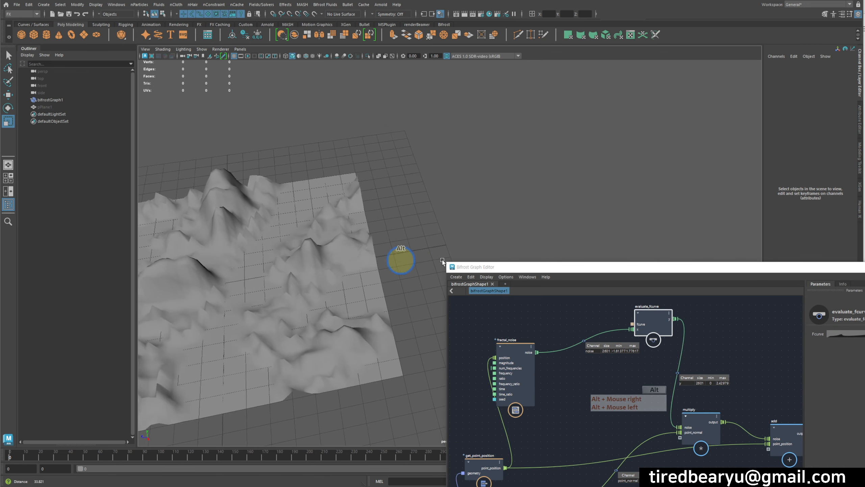
alt+right_drag(444, 262, 439, 211)
alt+drag(440, 211, 258, 119)
click(48, 107)
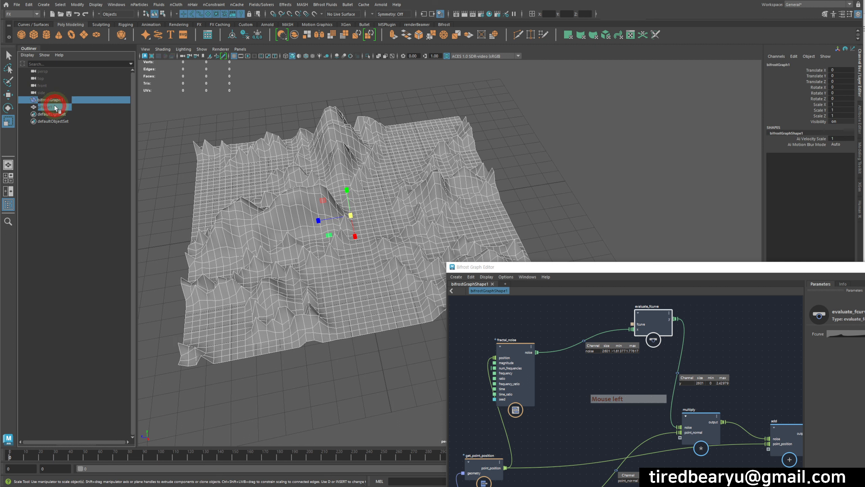
click(779, 144)
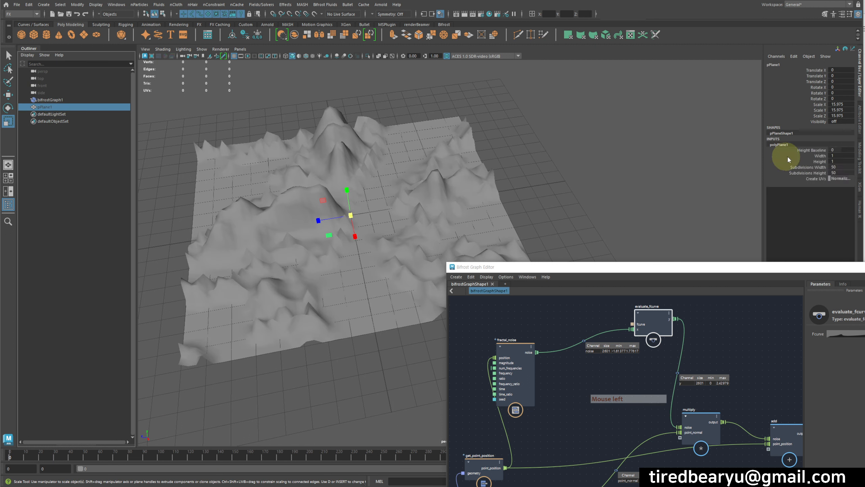
drag(845, 167, 845, 171)
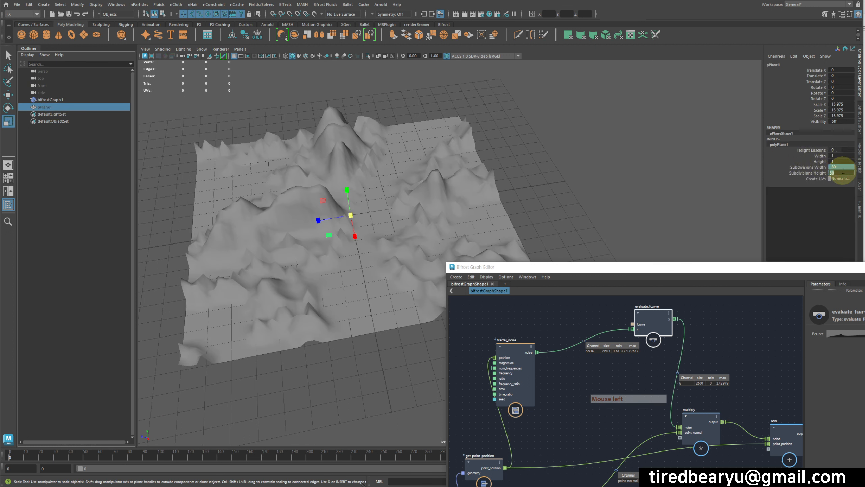
text(100)
key(Return)
Examine the denser terrain's peaks from several angles and bring the Bifrost Graph Editor back over the viewport
alt+drag(450, 167, 454, 147)
alt+right_drag(456, 150, 595, 177)
alt+middle_drag(499, 169, 605, 188)
alt+drag(497, 163, 546, 193)
alt+right_drag(545, 191, 427, 170)
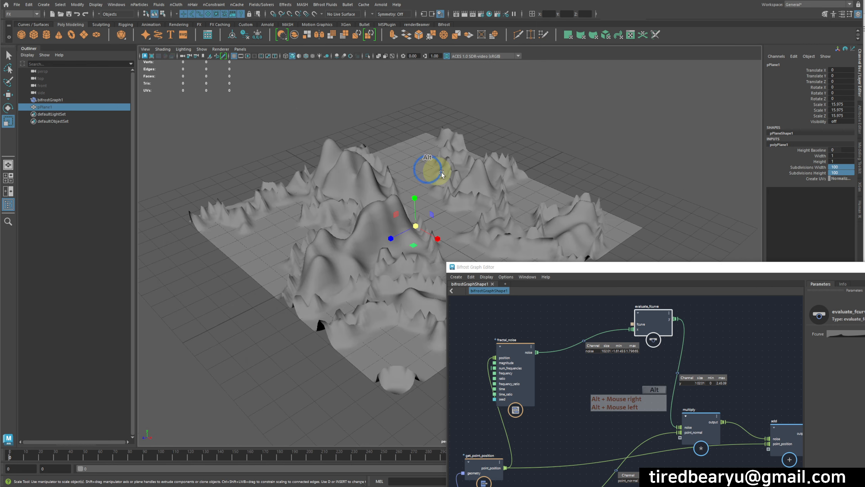
alt+drag(442, 174, 434, 170)
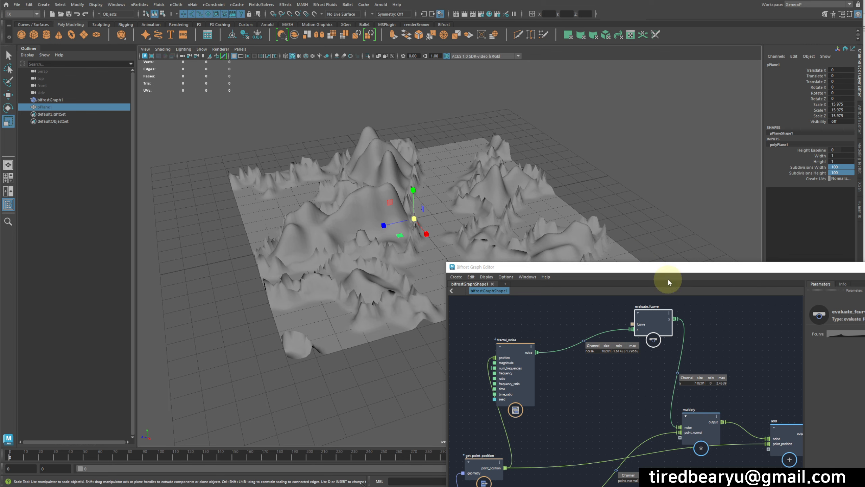
drag(676, 269, 548, 124)
scroll(579, 242, down, 4)
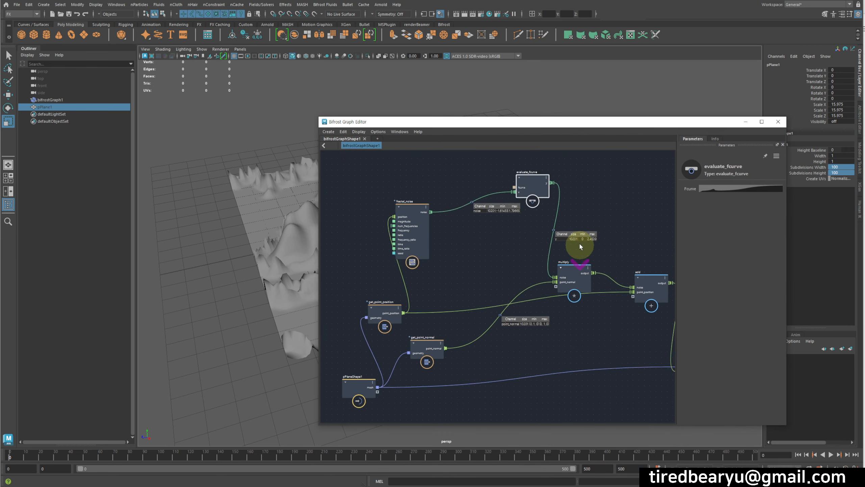
Rearrange the get_point_position and get_point_normal nodes between the plane's mesh input and fractal_noise to tidy their connections
drag(450, 335, 389, 300)
click(443, 330)
scroll(507, 337, up, 3)
middle_drag(509, 337, 534, 346)
scroll(546, 333, up, 1)
scroll(545, 334, up, 3)
drag(513, 283, 500, 265)
drag(463, 238, 437, 210)
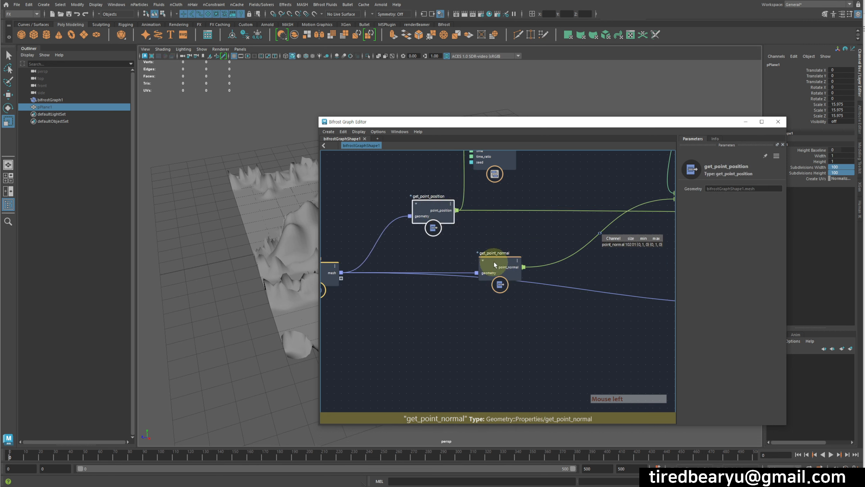
drag(498, 266, 482, 248)
scroll(579, 268, down, 3)
Move the set_point_position, update_mesh_normals and output nodes together up and farther beyond the add node
middle_drag(579, 269, 506, 306)
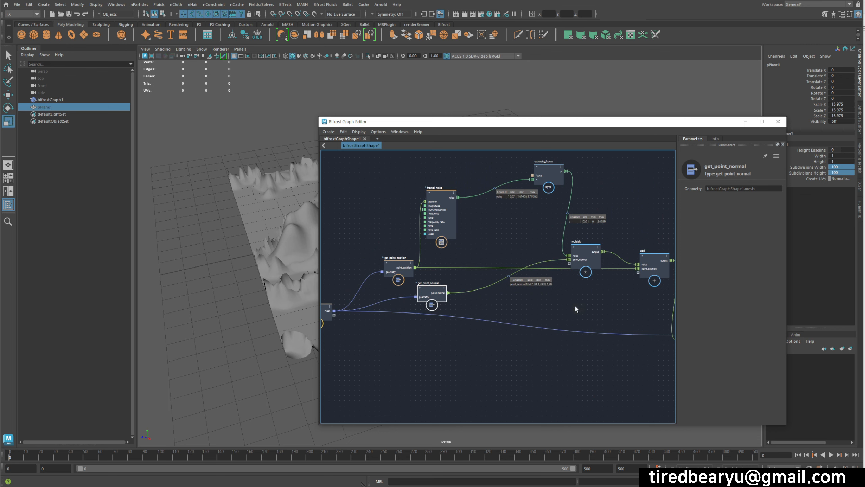
middle_drag(573, 308, 450, 296)
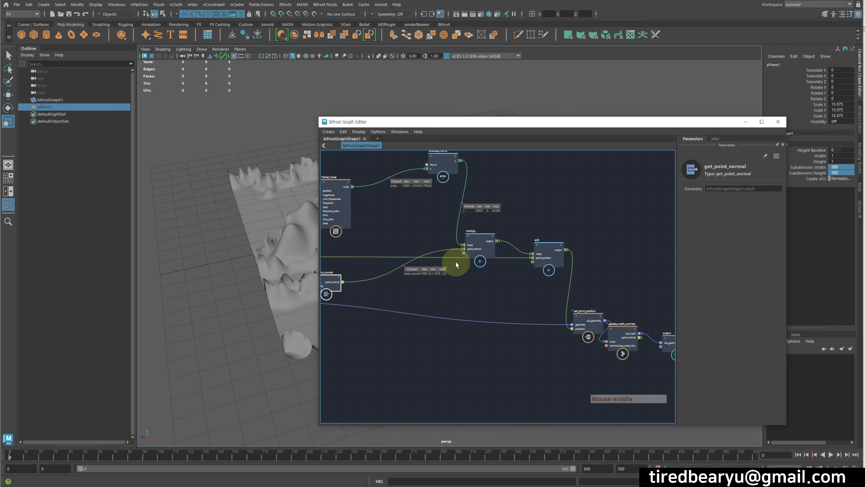
click(573, 330)
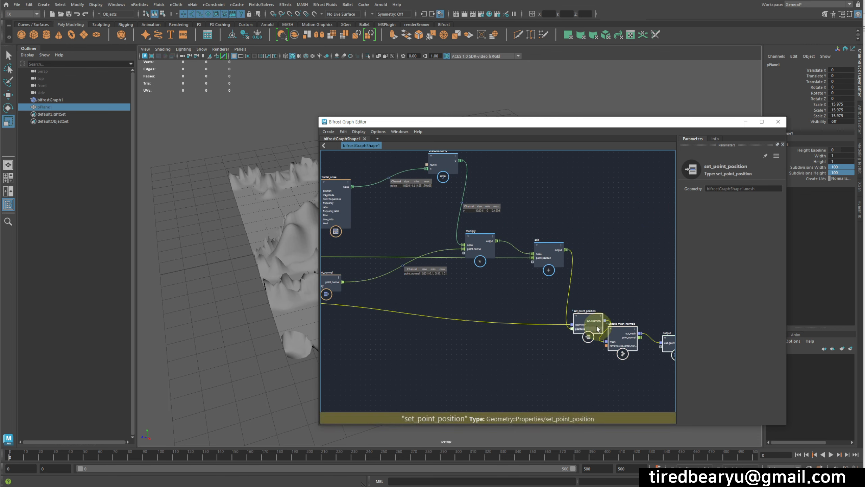
drag(599, 328, 641, 288)
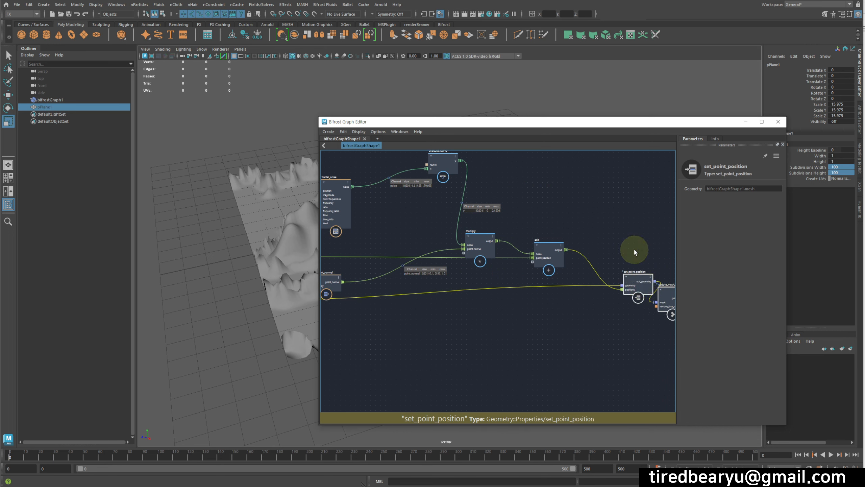